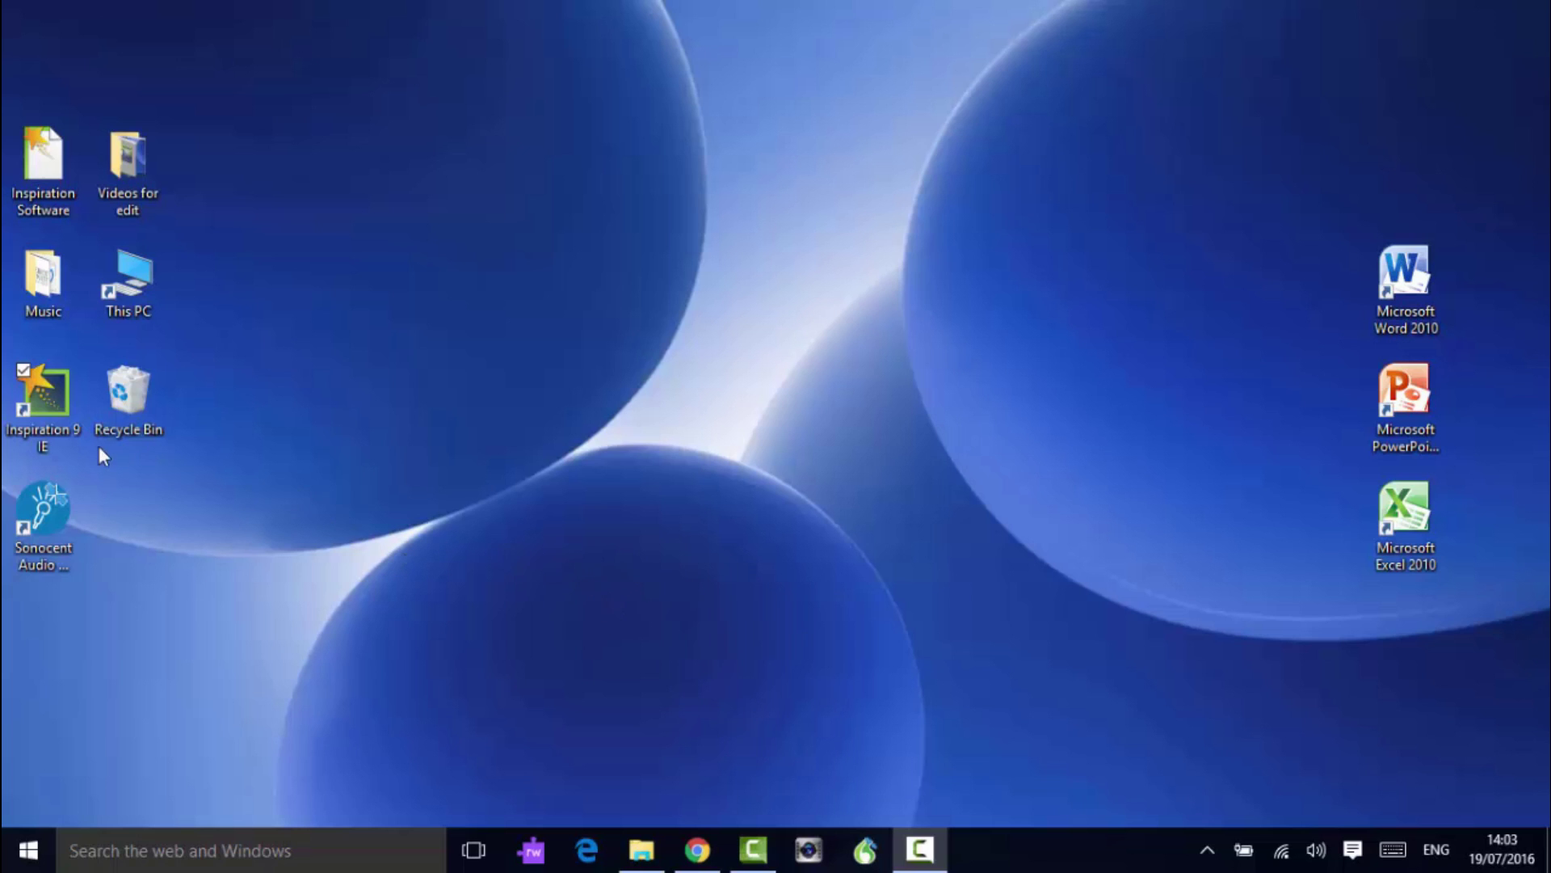
Step: Launch Inspiration 9 IE from its desktop shortcut to get a new diagram
{"action": "double_click", "coordinate": [52, 400]}
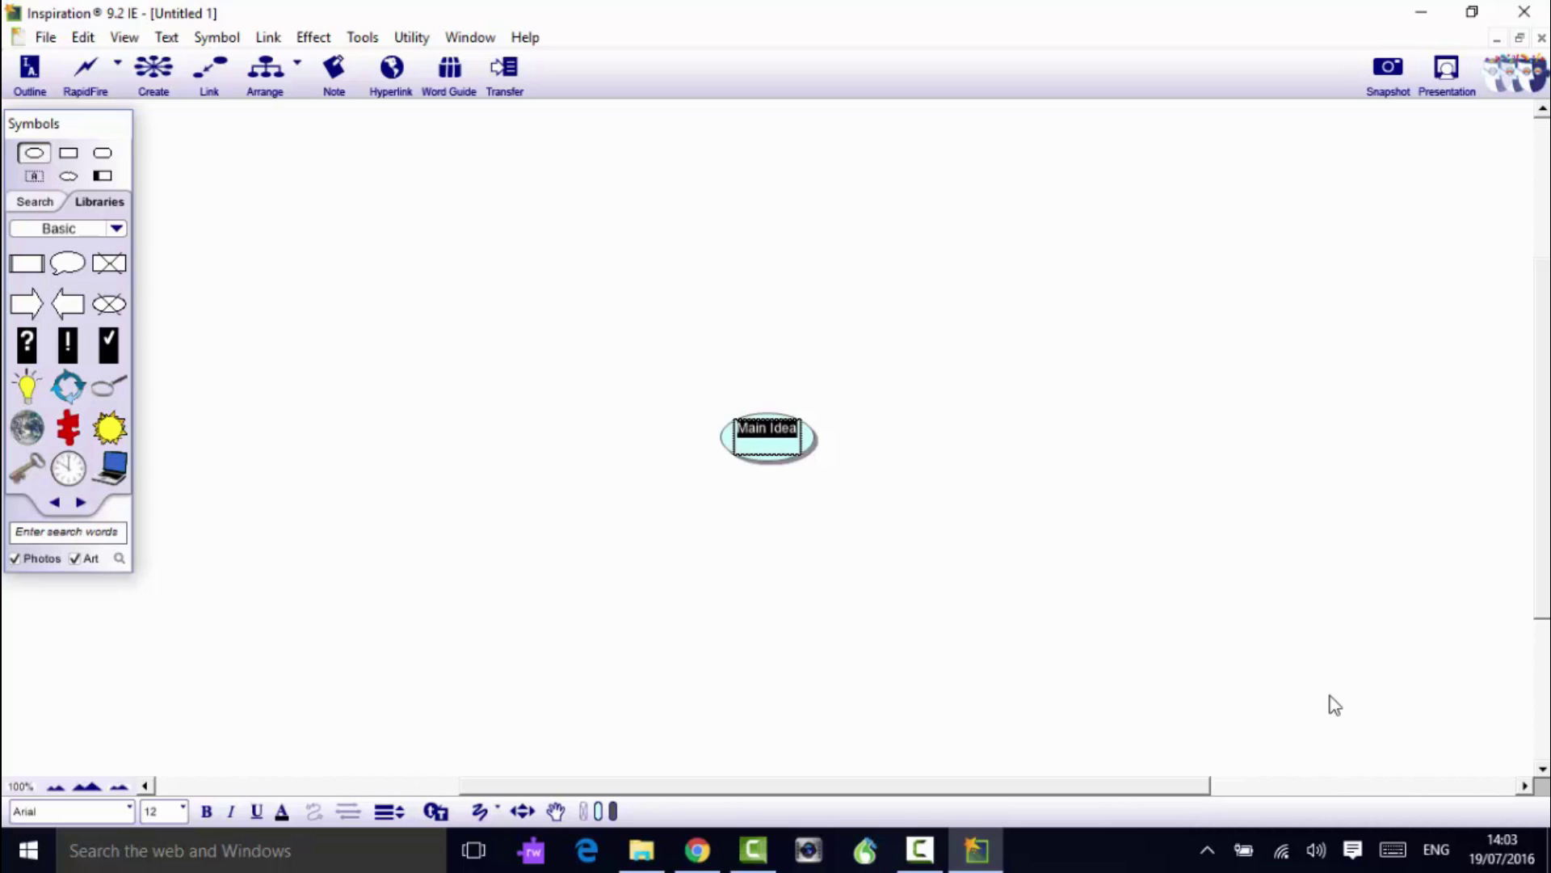
Step: Rename the Main Idea to 'Inspiration software' and correct the misspelling to Inspiration
{"action": "key", "text": "BackSpace"}
{"action": "type", "text": "ion "}
{"action": "type", "text": "softwar"}
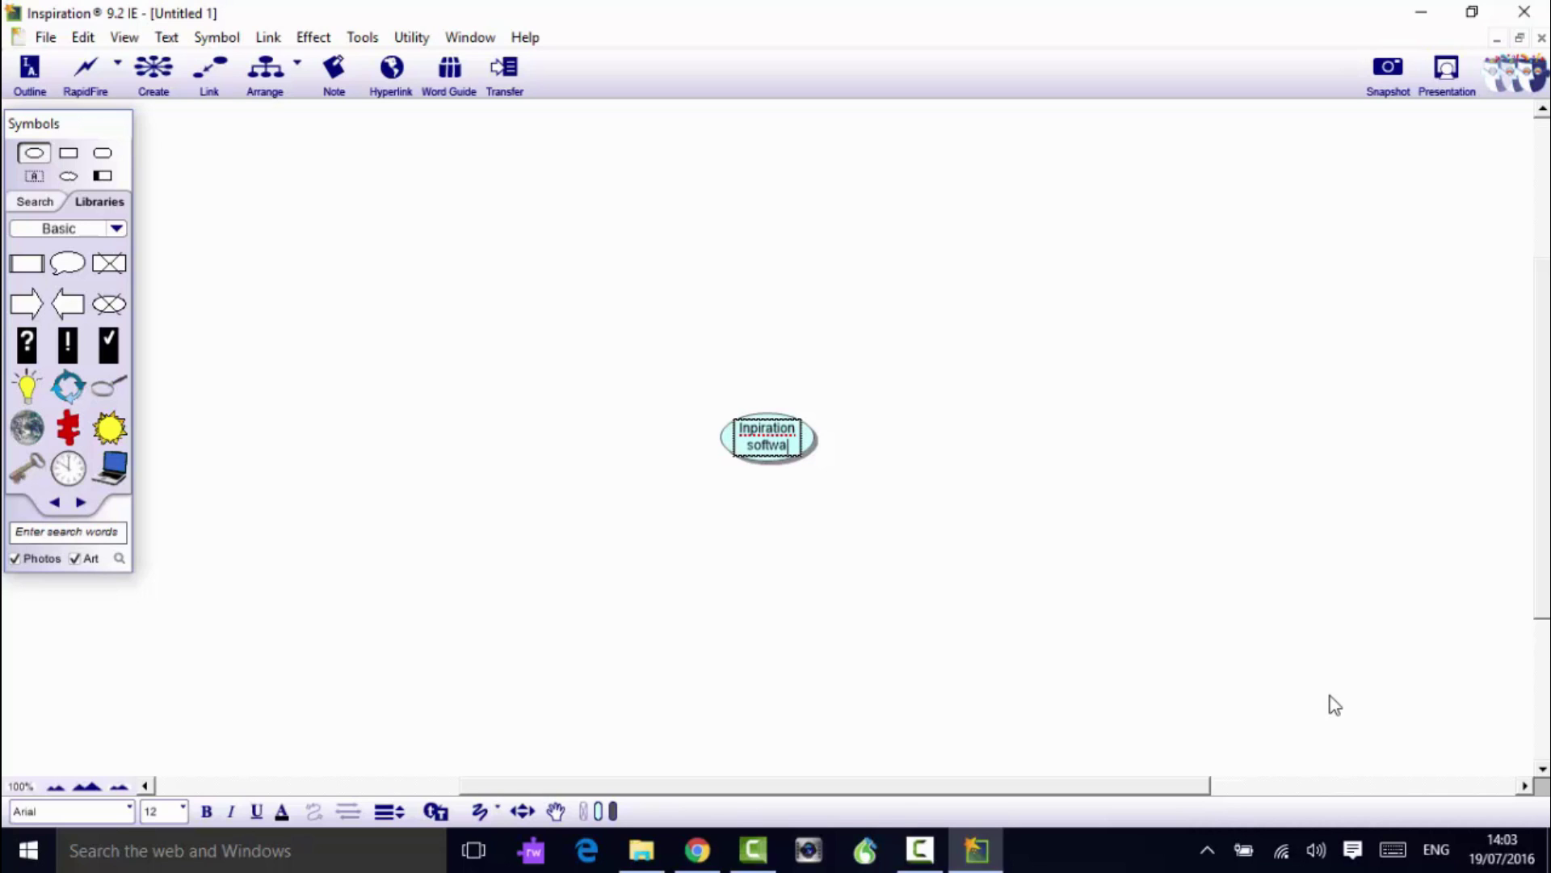
{"action": "type", "text": "e"}
{"action": "right_click", "coordinate": [762, 427]}
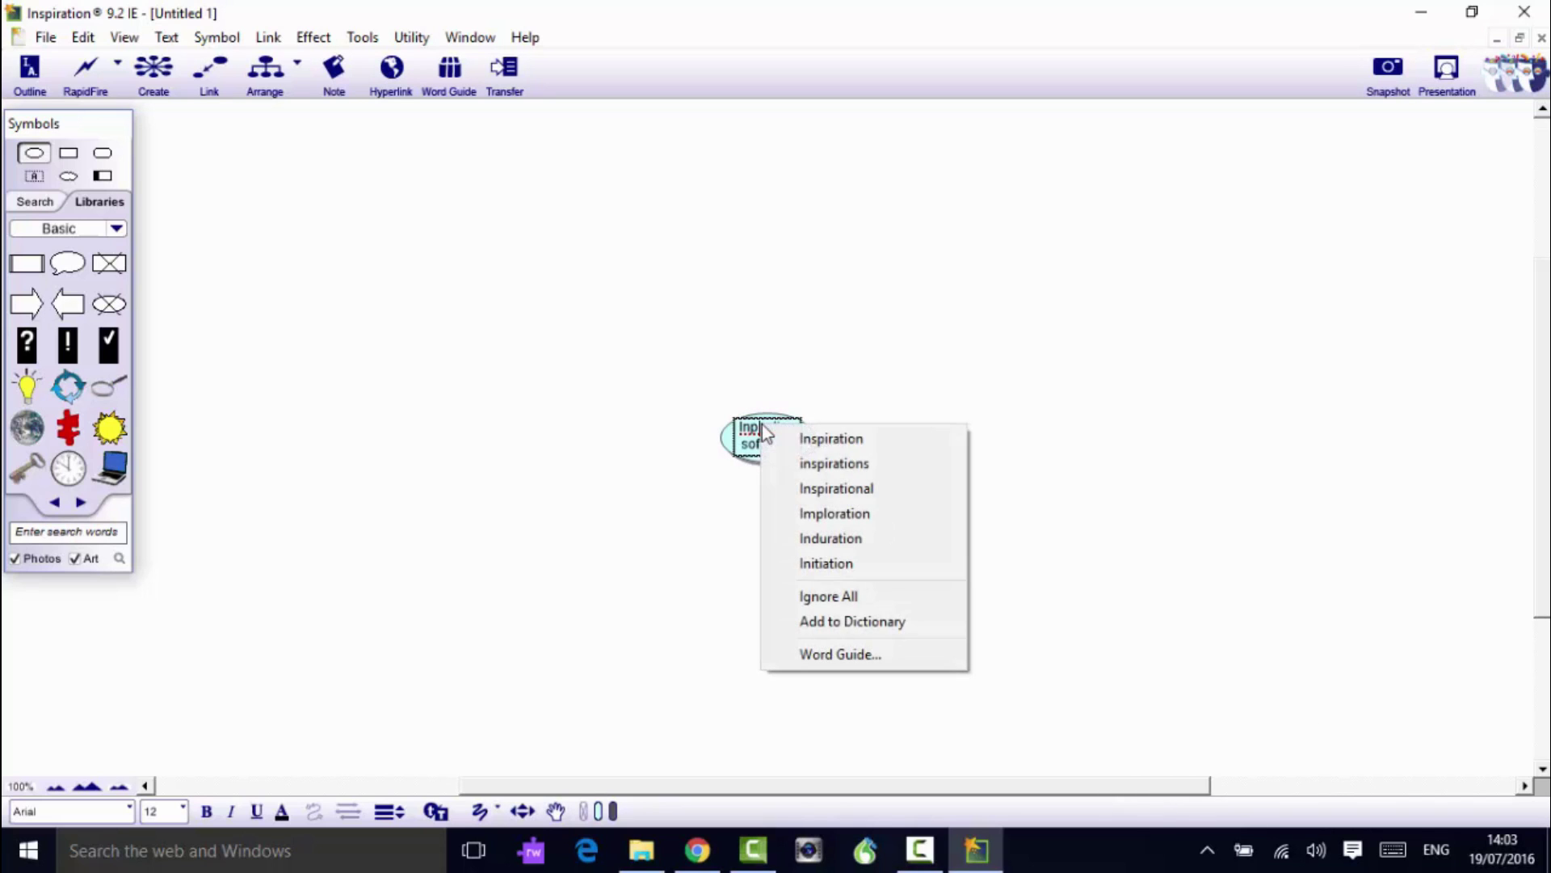
{"action": "left_click", "coordinate": [801, 442]}
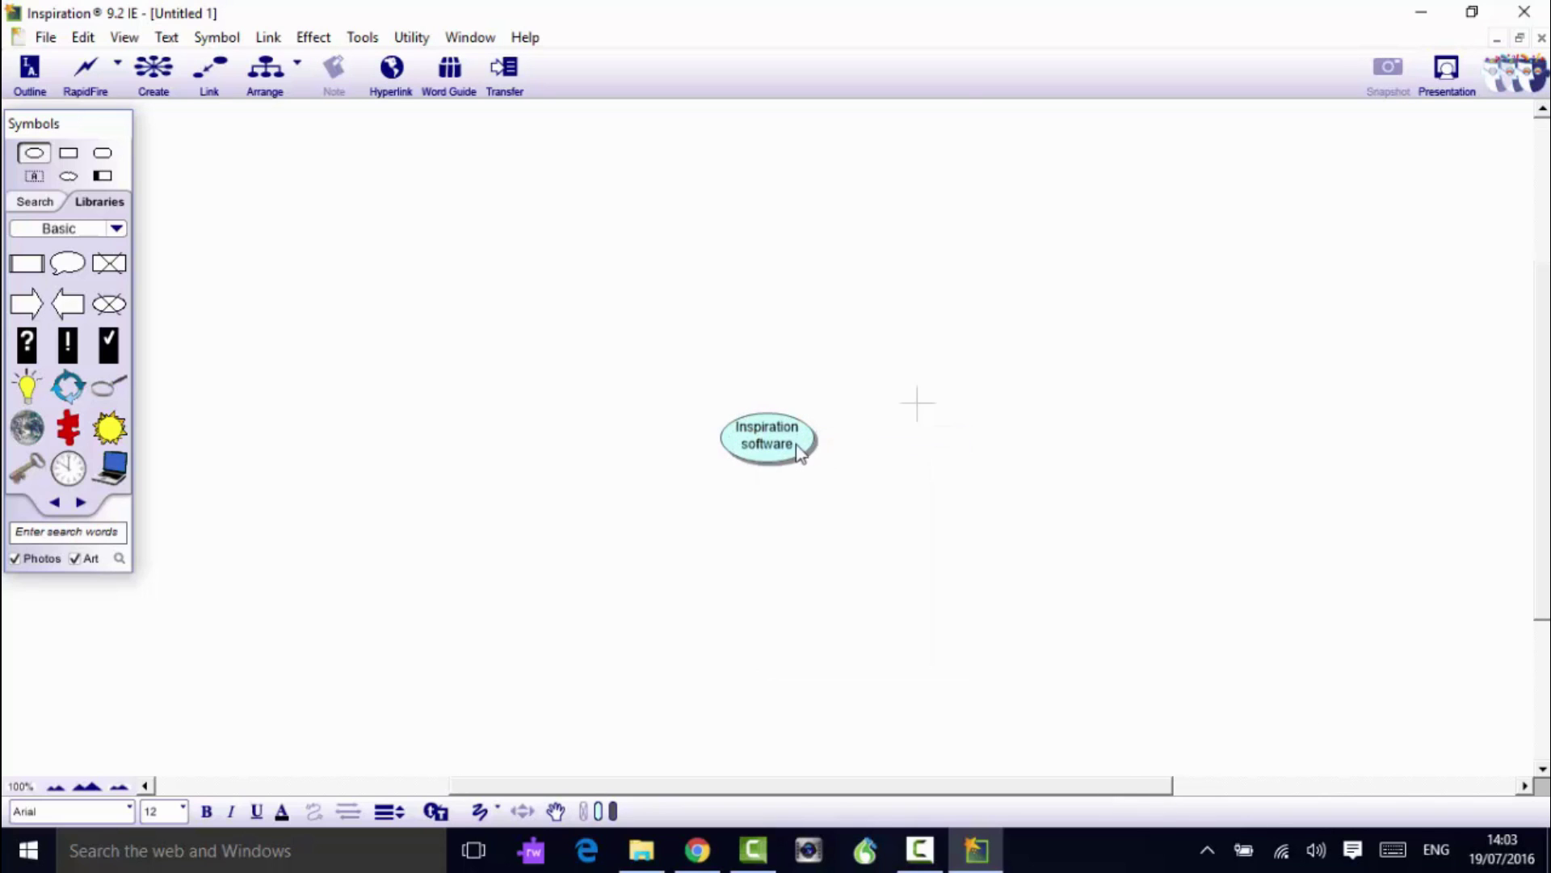
{"action": "left_click", "coordinate": [799, 451]}
Step: Zoom in to 200% and turn on RapidFire for the Inspiration software symbol
{"action": "scroll", "coordinate": [804, 452], "scroll_direction": "up", "scroll_amount": 1}
{"action": "scroll", "coordinate": [807, 453], "scroll_direction": "up", "scroll_amount": 1}
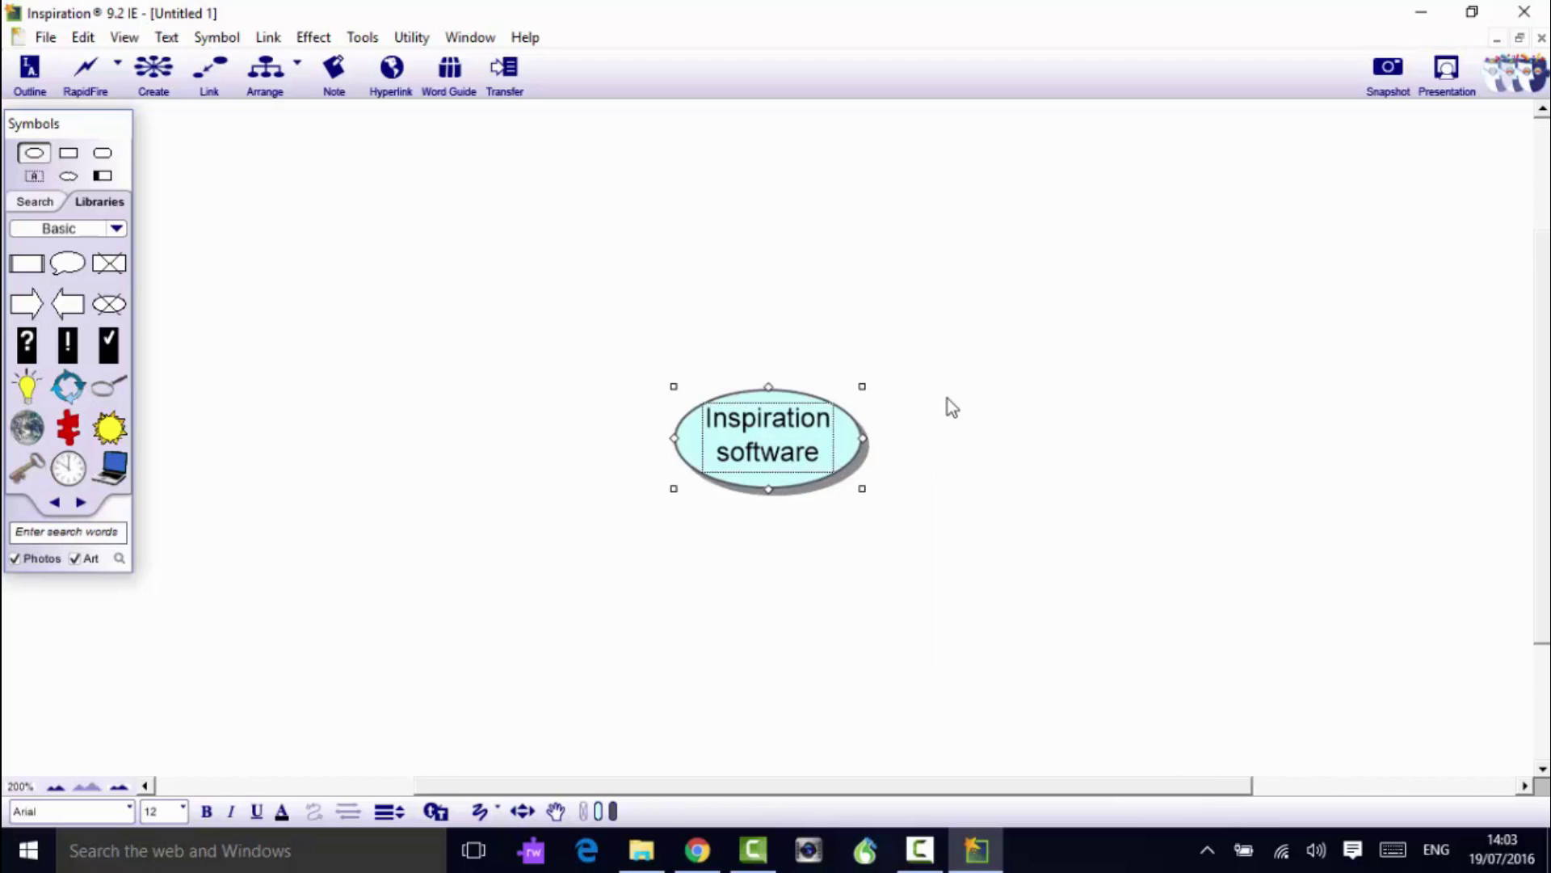
{"action": "left_click", "coordinate": [84, 71]}
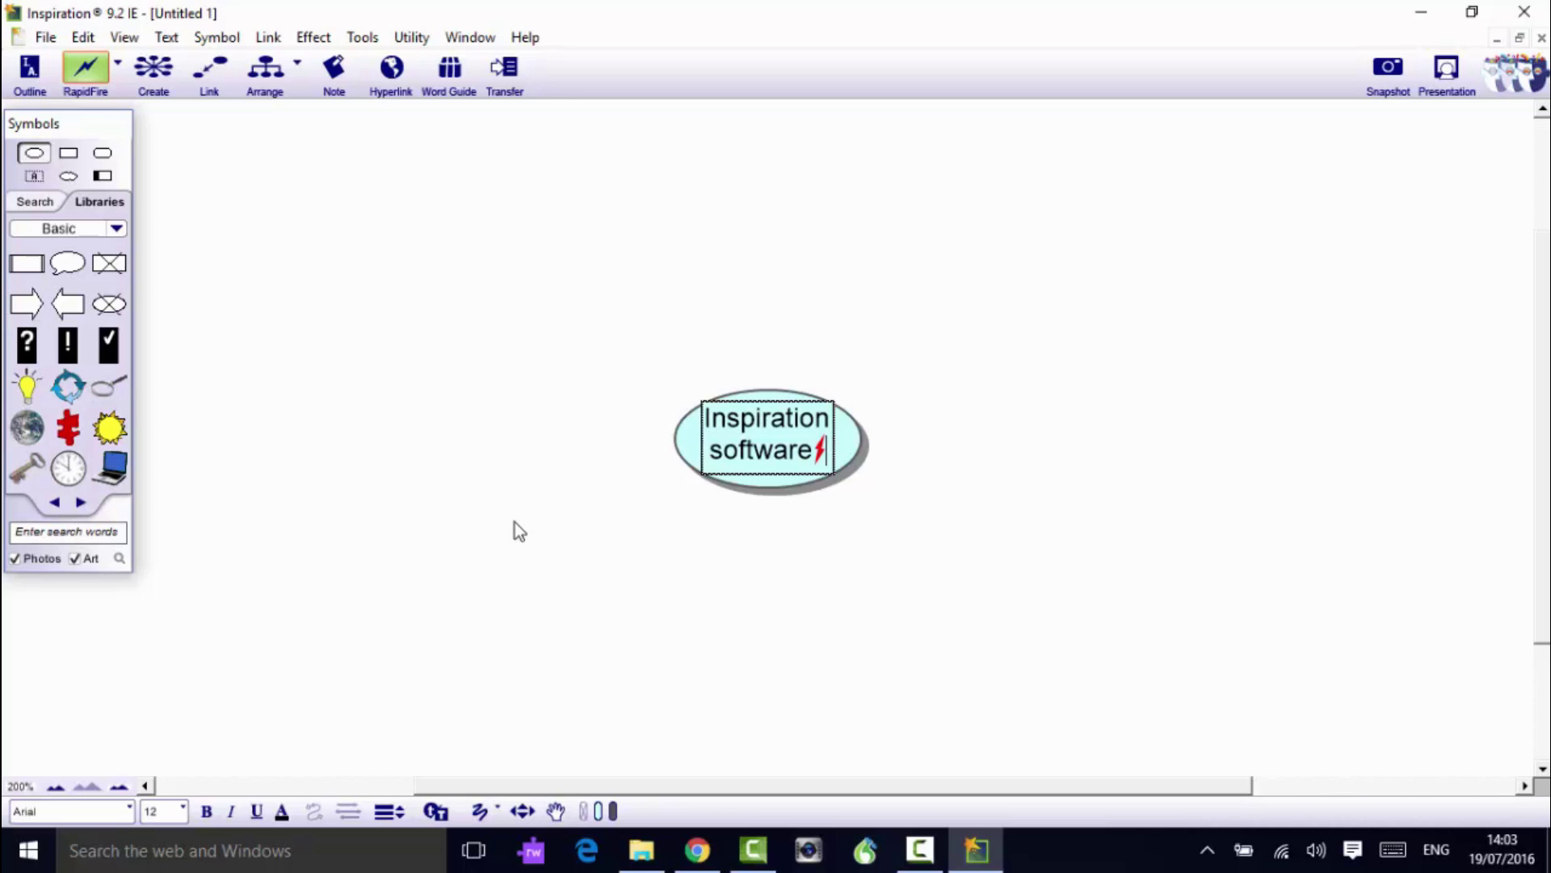
Step: Add linked ideas Graphics, Text input, Exorting features and Hyperlinks to web sites and my own files
{"action": "key", "text": "Return"}
{"action": "type", "text": "Graphics"}
{"action": "key", "text": "Return"}
{"action": "type", "text": "T"}
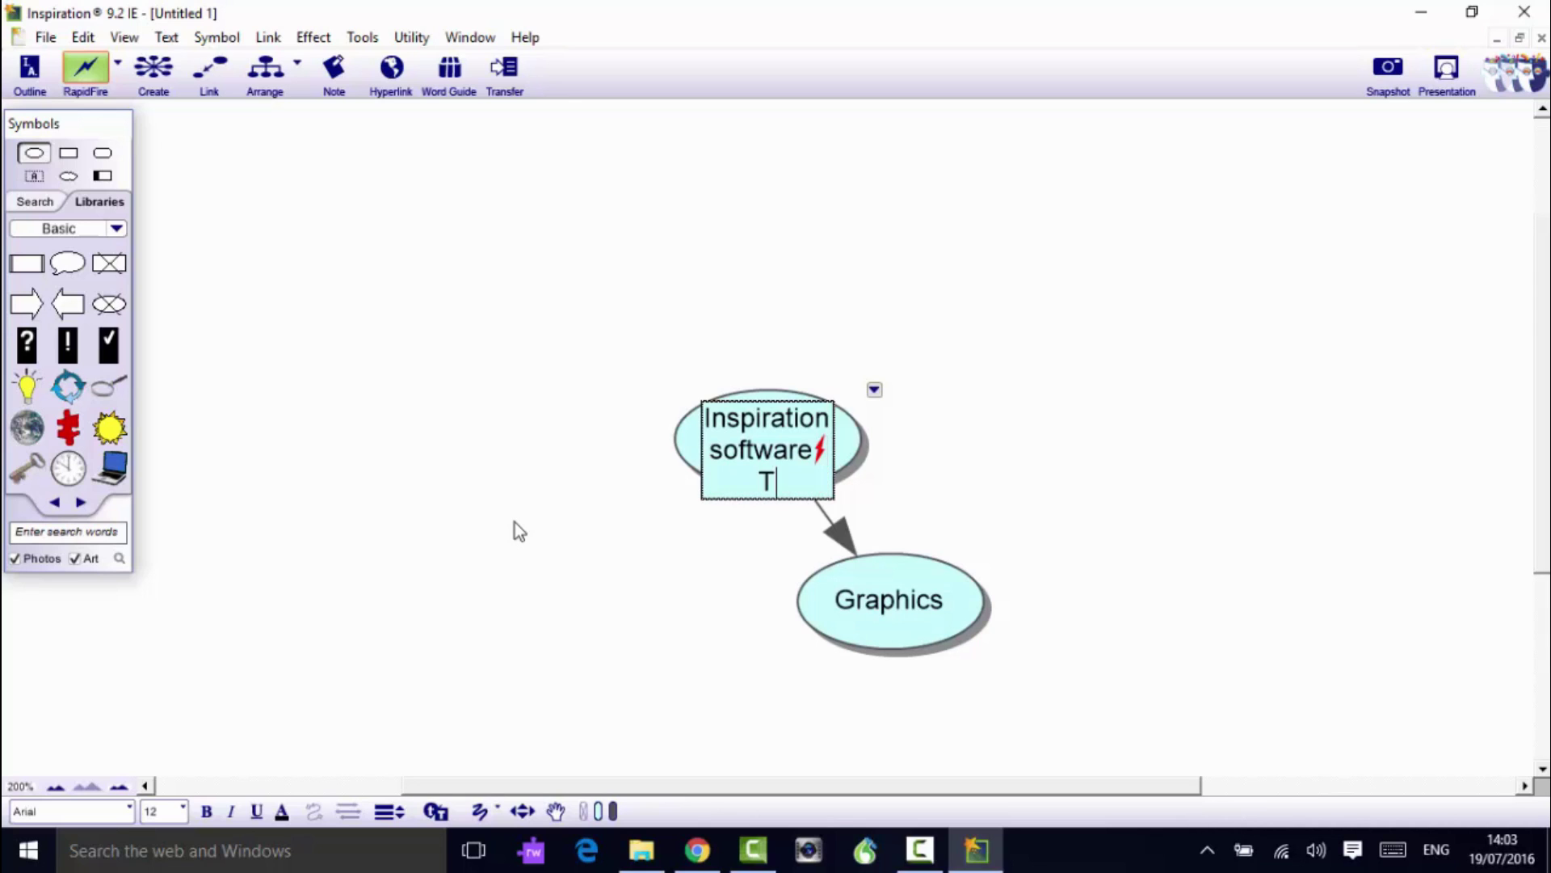
{"action": "type", "text": "ext input"}
{"action": "key", "text": "Return"}
{"action": "type", "text": "Ex"}
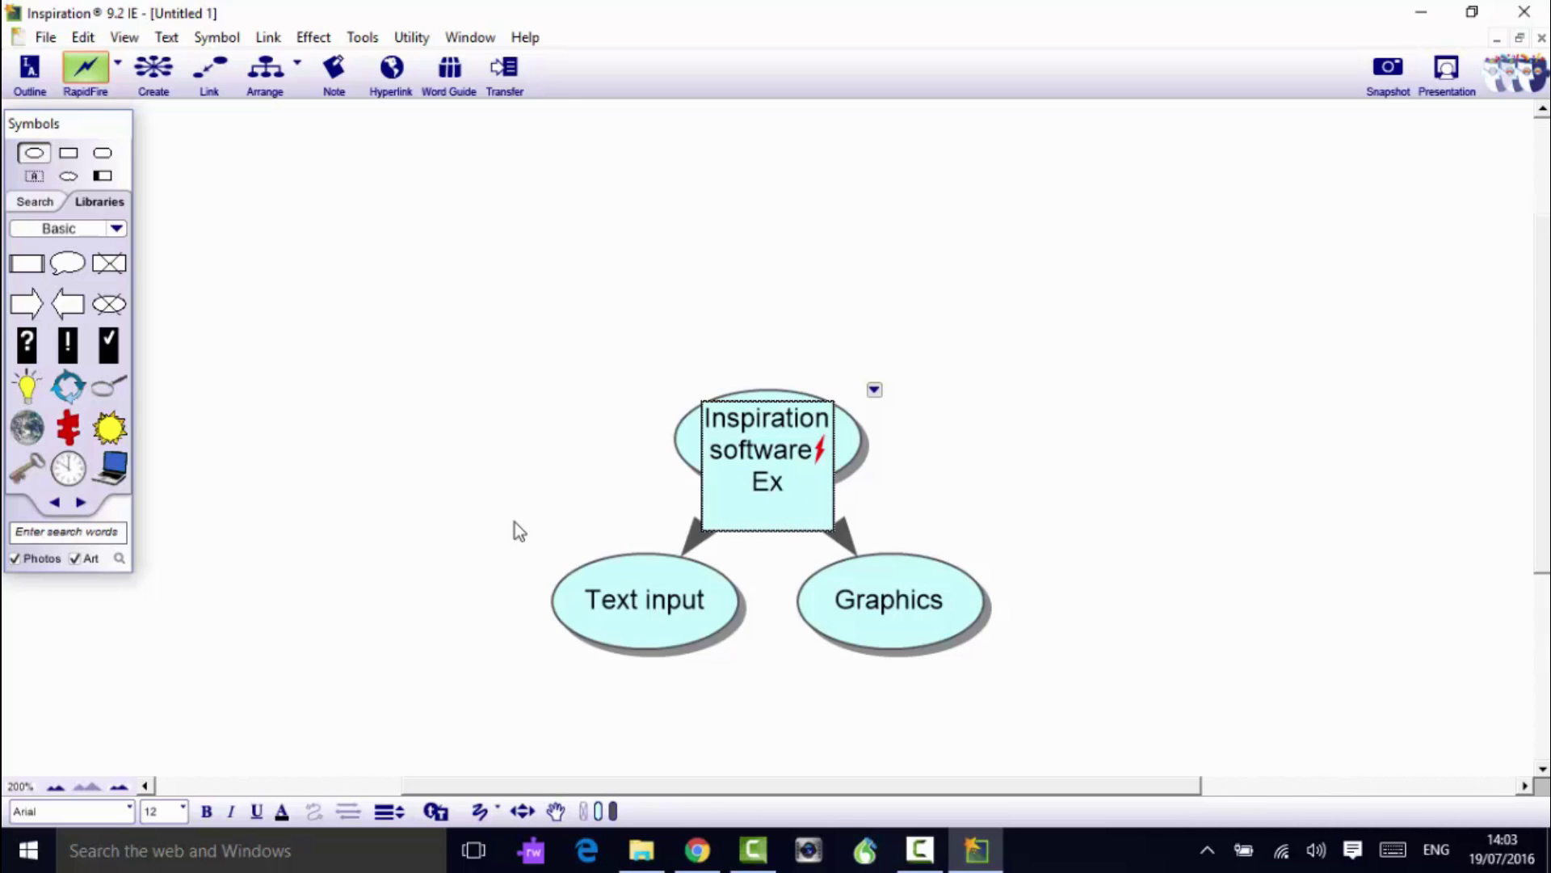
{"action": "type", "text": "orting feature"}
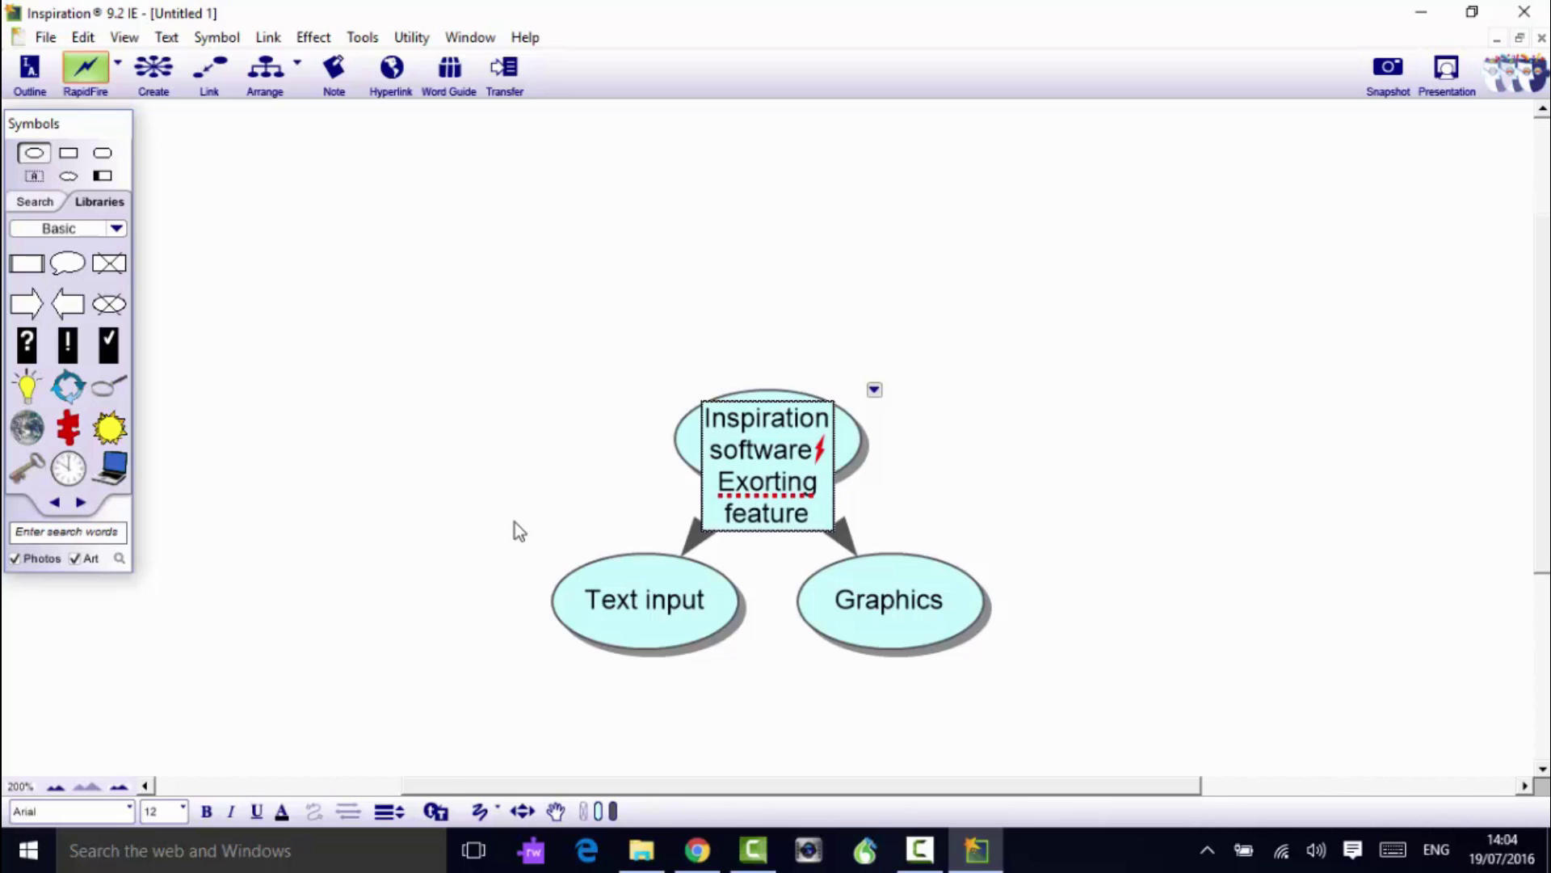
{"action": "type", "text": "s"}
{"action": "key", "text": "Return"}
{"action": "type", "text": "Hyp"}
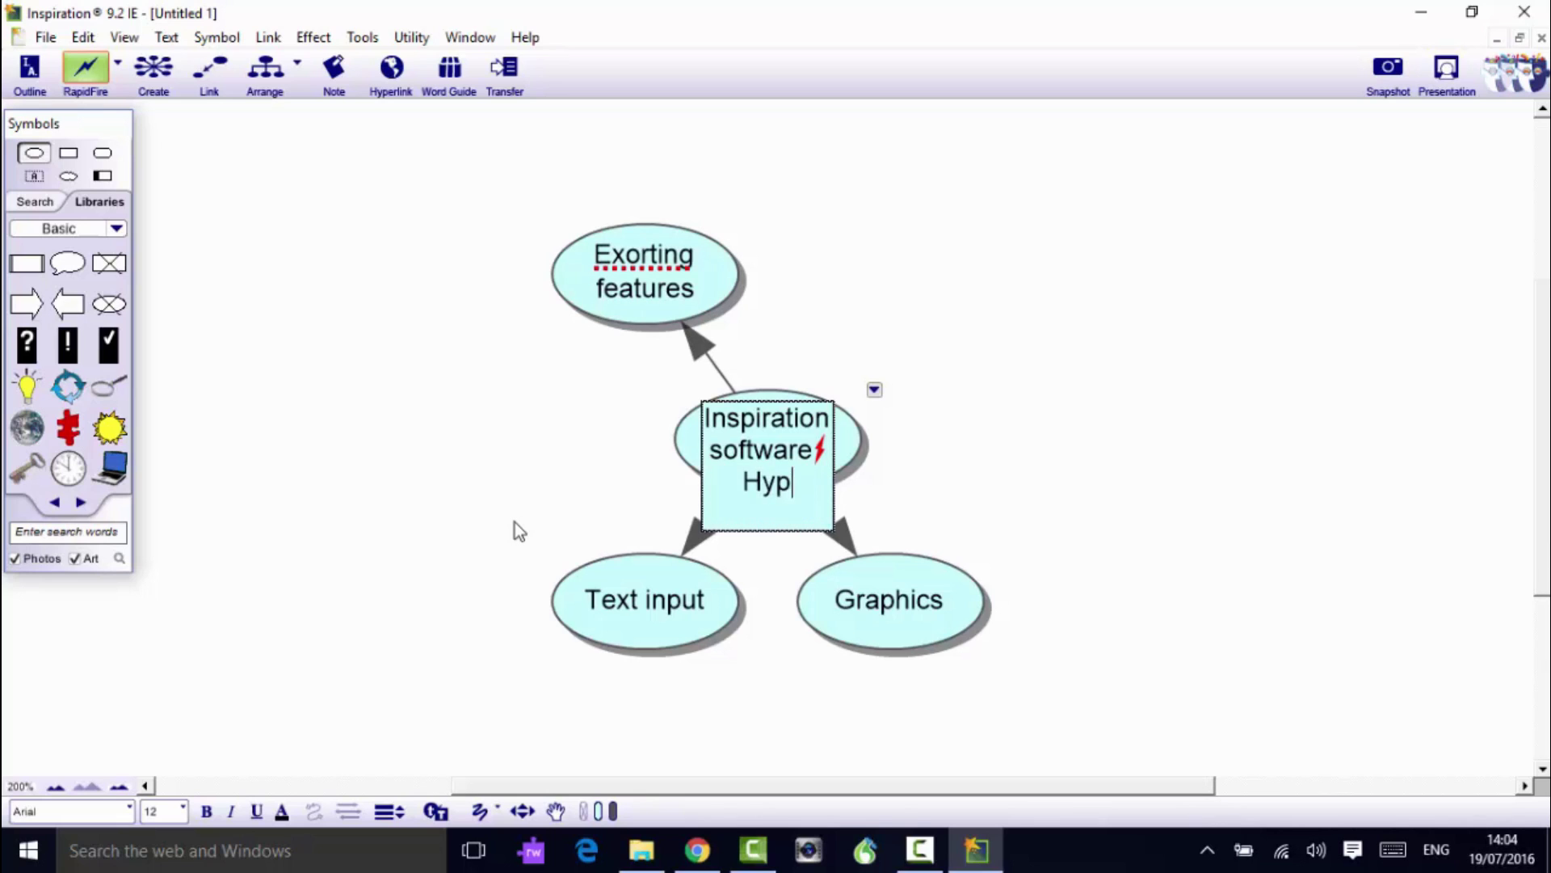
{"action": "type", "text": "erlinks to web si"}
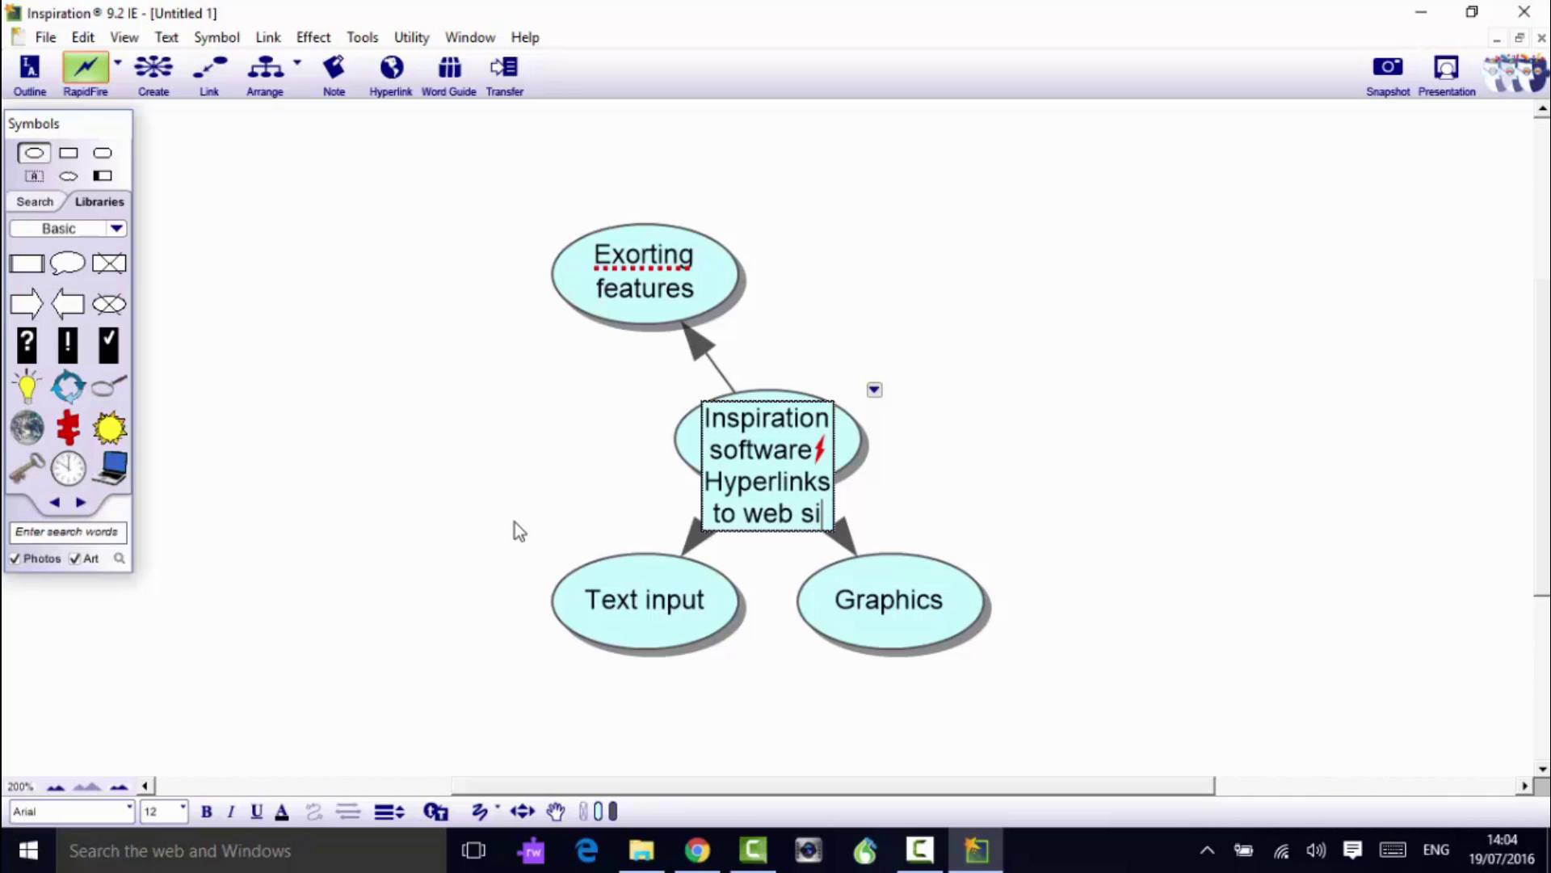
{"action": "type", "text": "tes and my own f"}
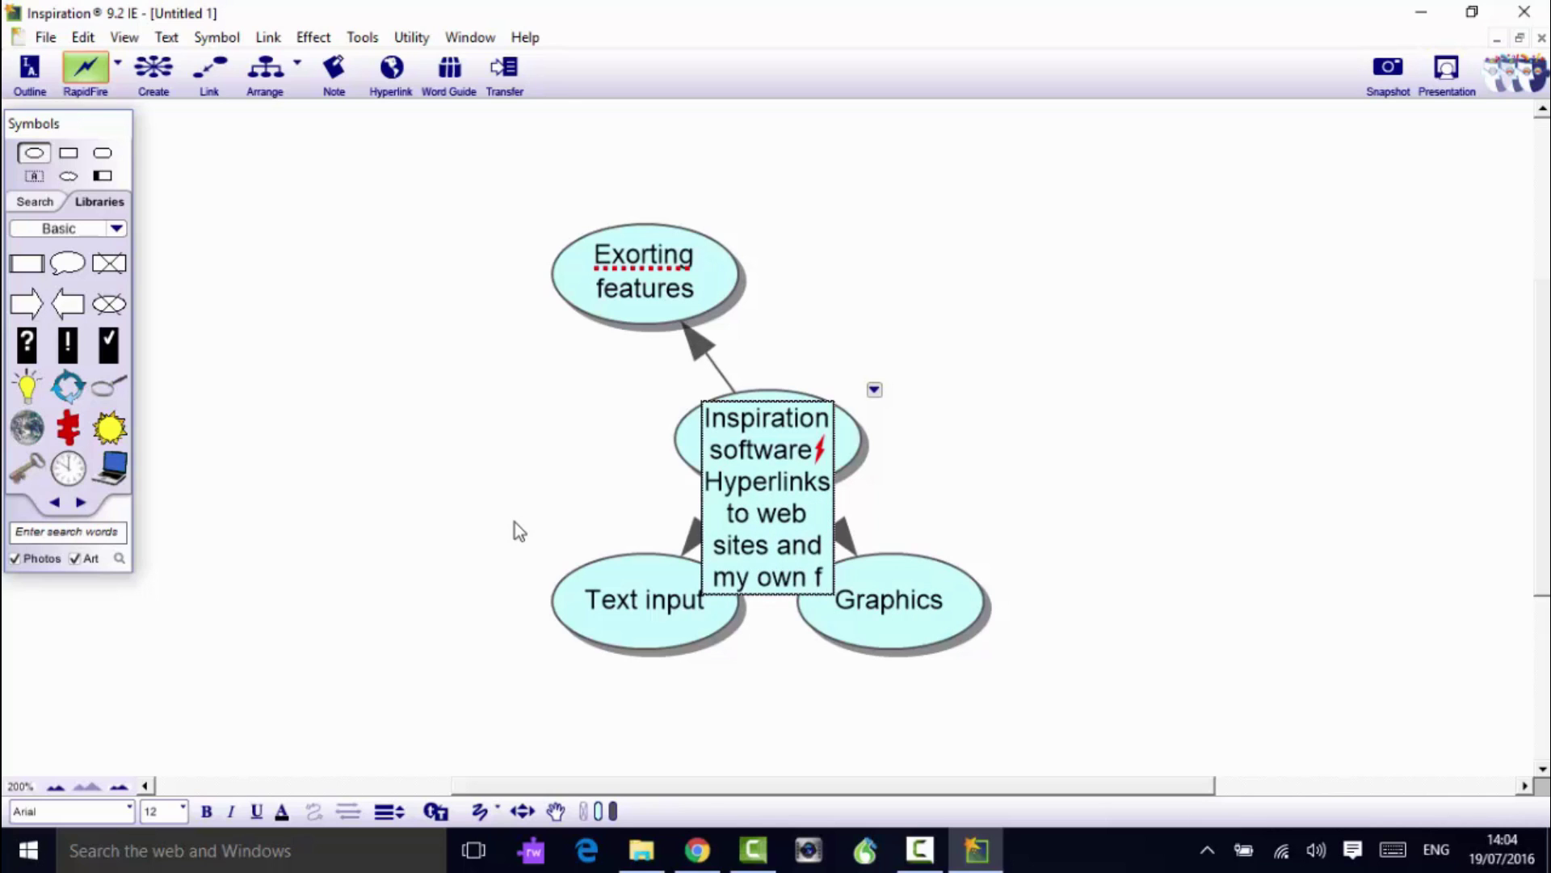
{"action": "type", "text": "iles"}
{"action": "key", "text": "Return"}
Step: Correct the spelling of 'Exorting' to 'Exporting'
{"action": "right_click", "coordinate": [644, 255]}
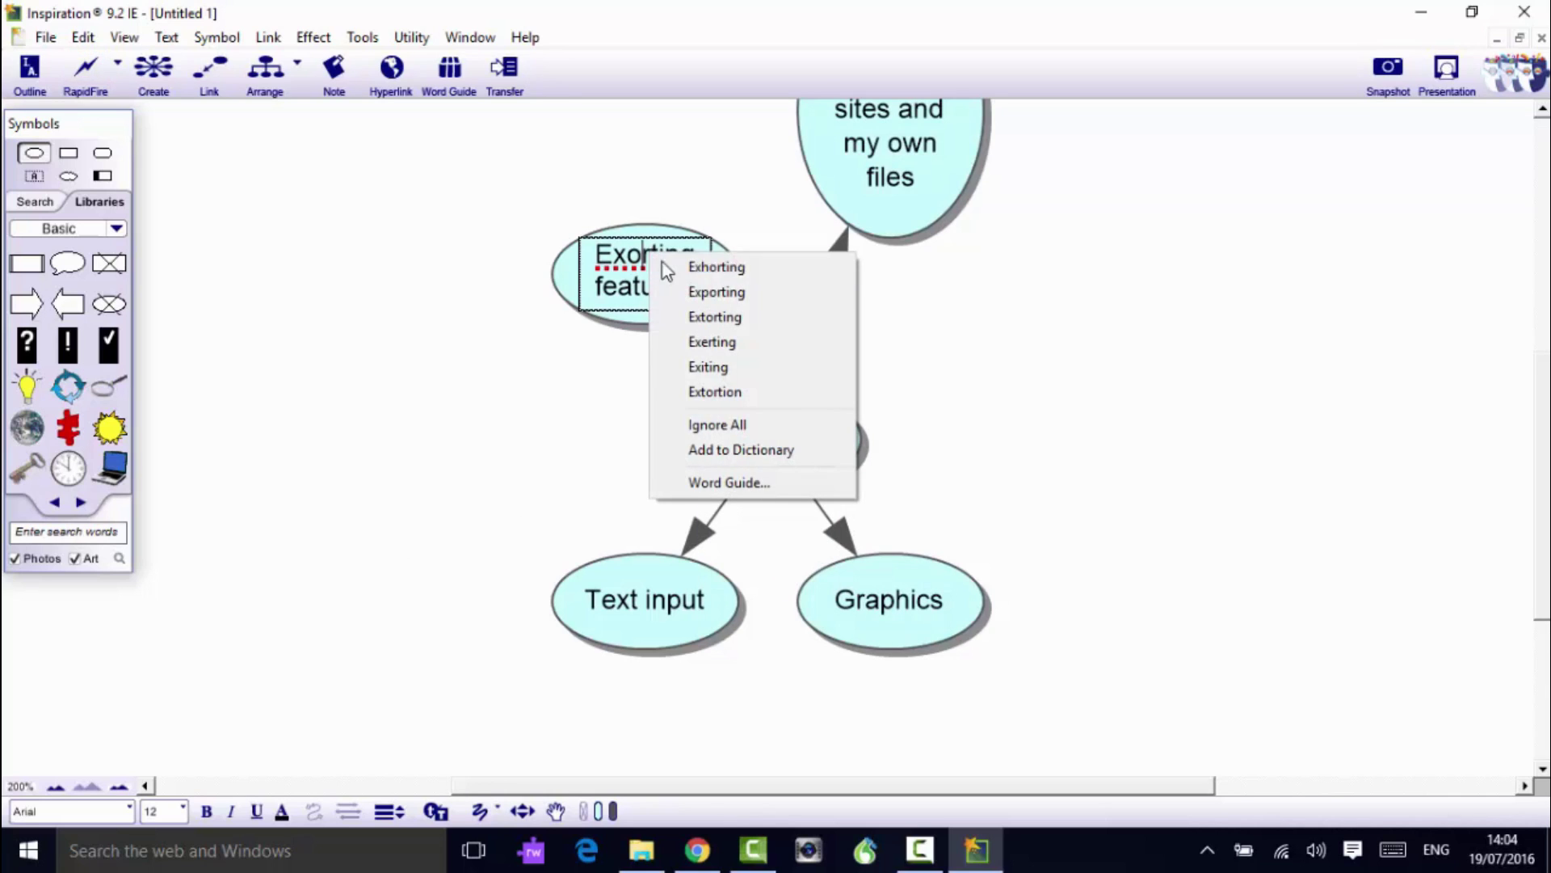
{"action": "left_click", "coordinate": [710, 291]}
{"action": "left_click", "coordinate": [1227, 341]}
{"action": "scroll", "coordinate": [639, 557], "scroll_direction": "up", "scroll_amount": 3}
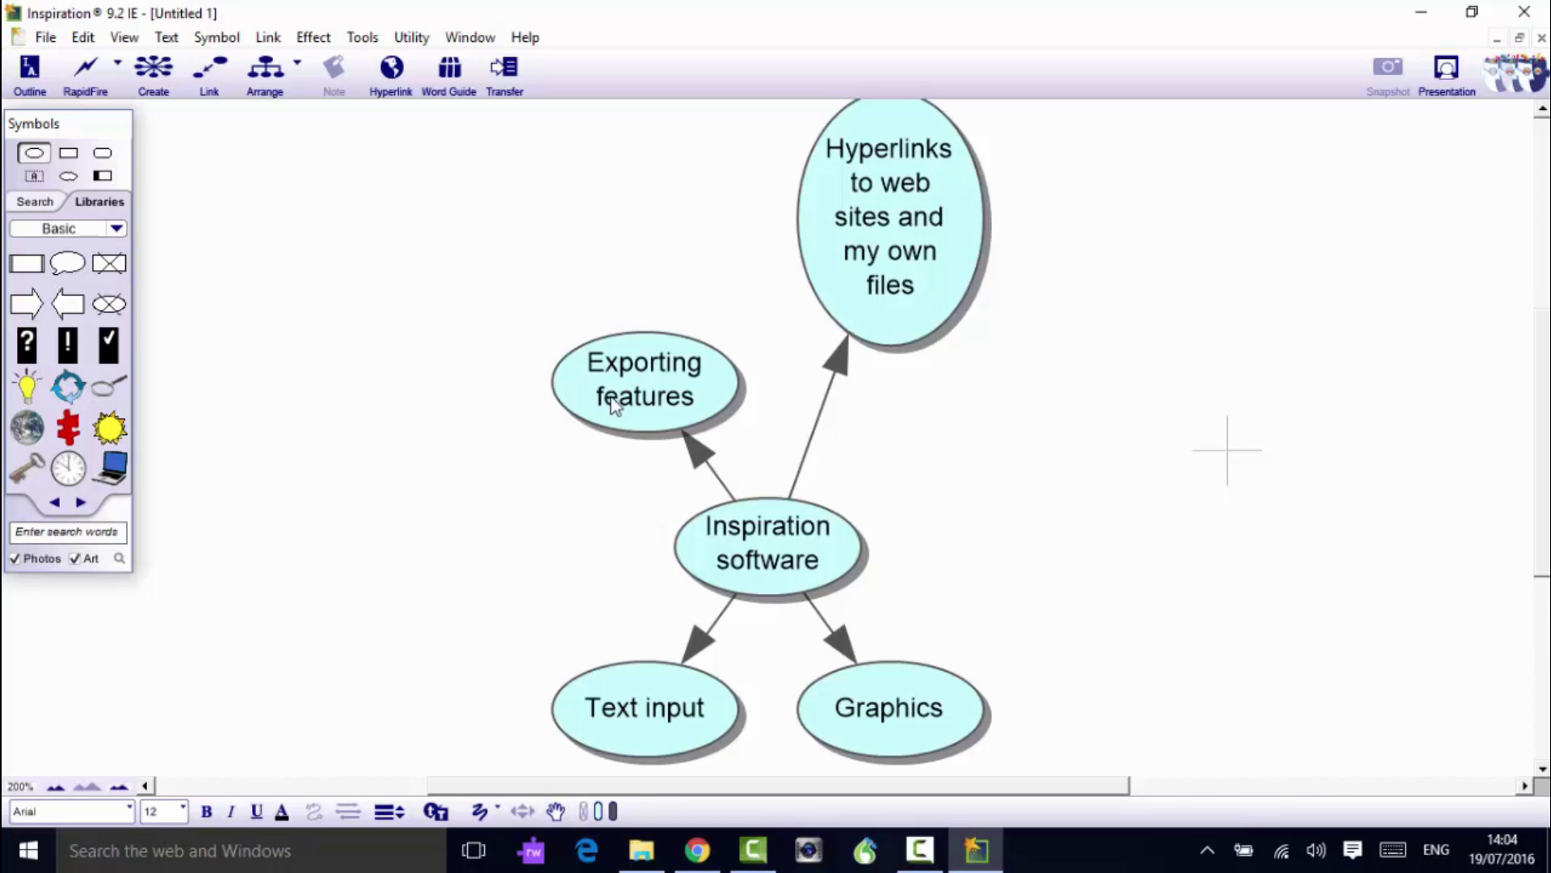
Step: Add To PDF, To Word, To PowerPoint, Posters and To HTML under Exporting features
{"action": "left_click_drag", "start_coordinate": [605, 398], "coordinate": [596, 399]}
{"action": "left_click", "coordinate": [87, 81]}
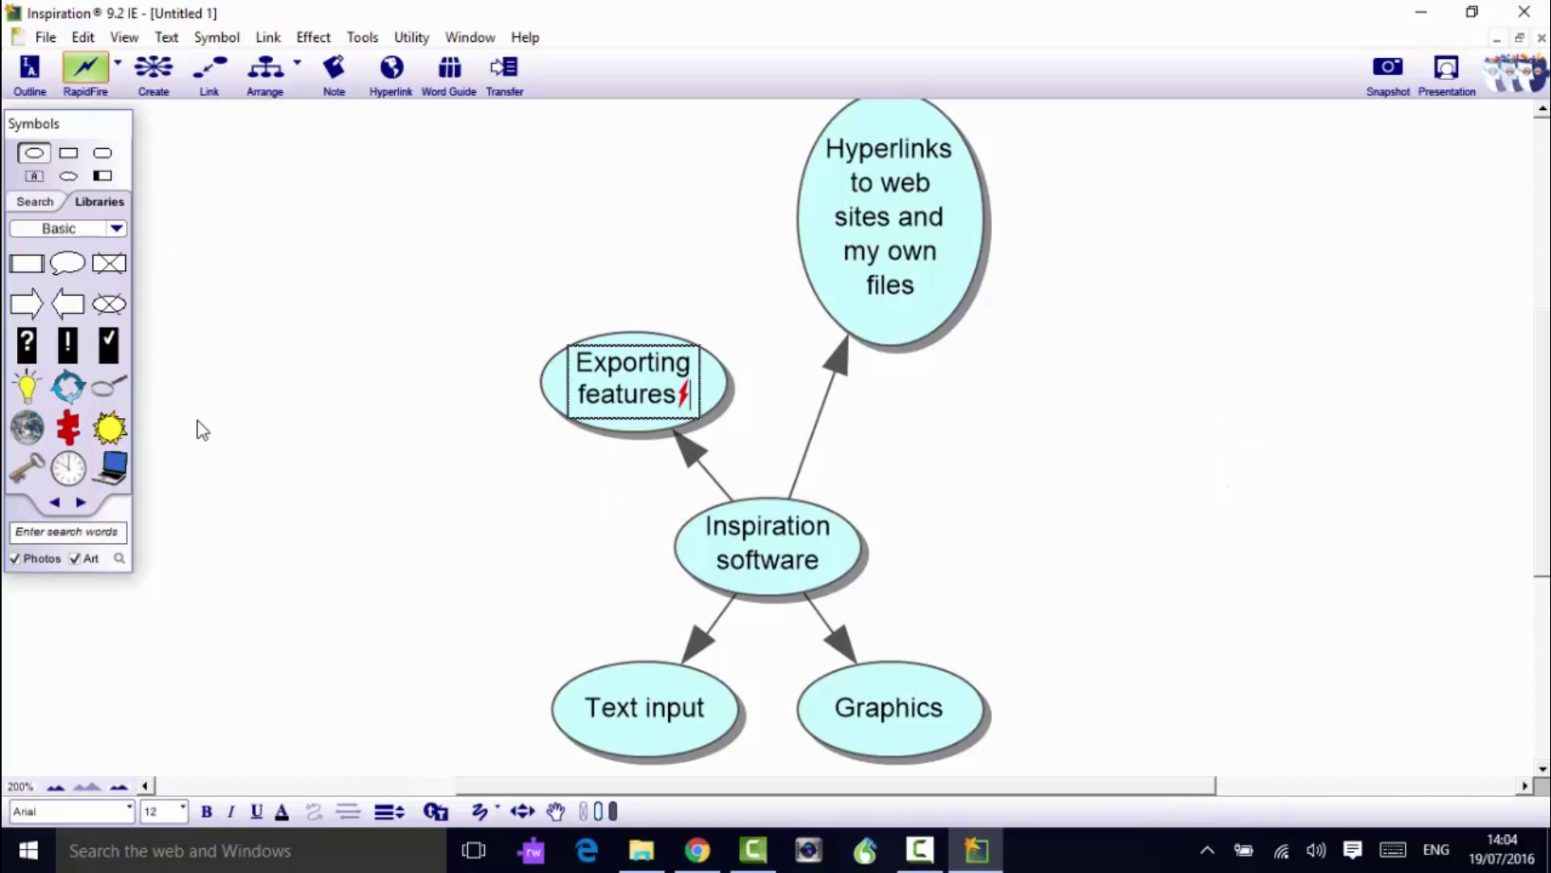
{"action": "type", "text": "To "}
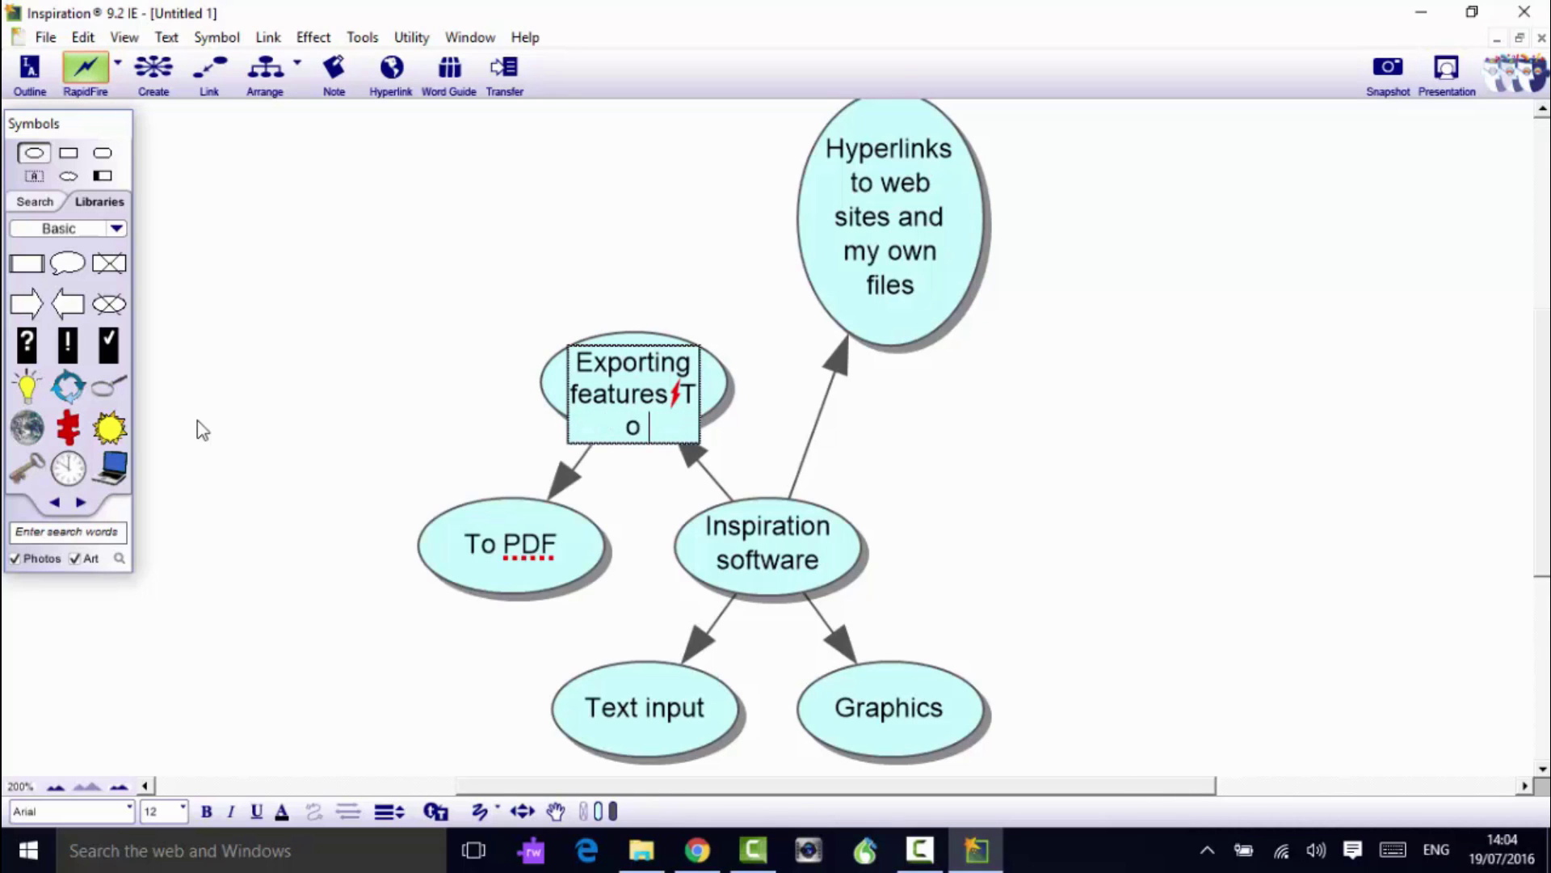
{"action": "type", "text": "PDFTo Word"}
{"action": "key", "text": "Return"}
{"action": "type", "text": "To"}
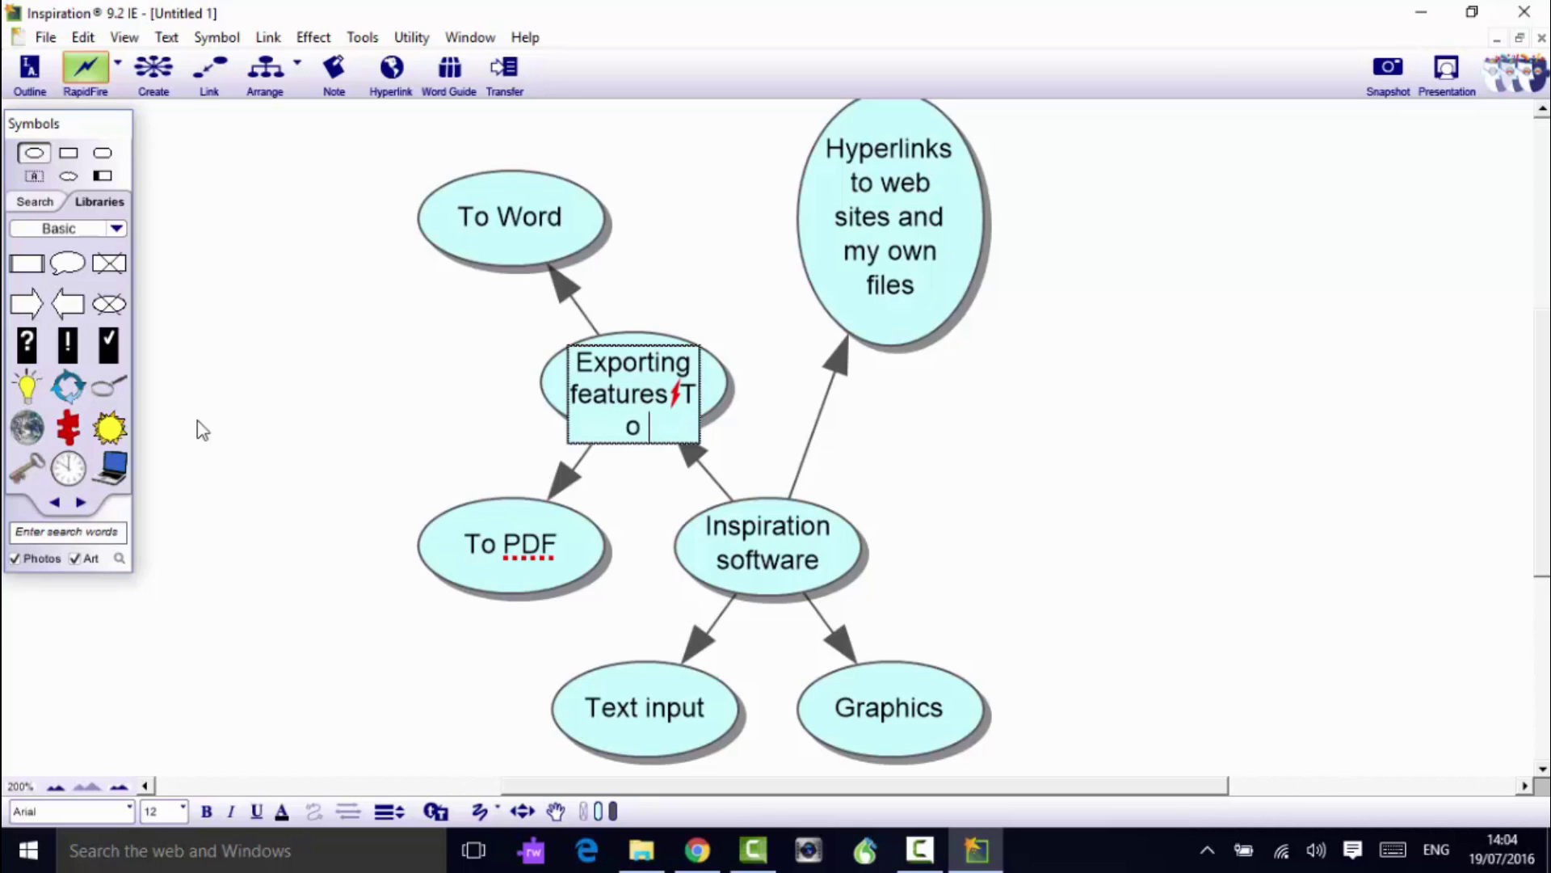
{"action": "type", "text": " PowerPoint"}
{"action": "key", "text": "Return"}
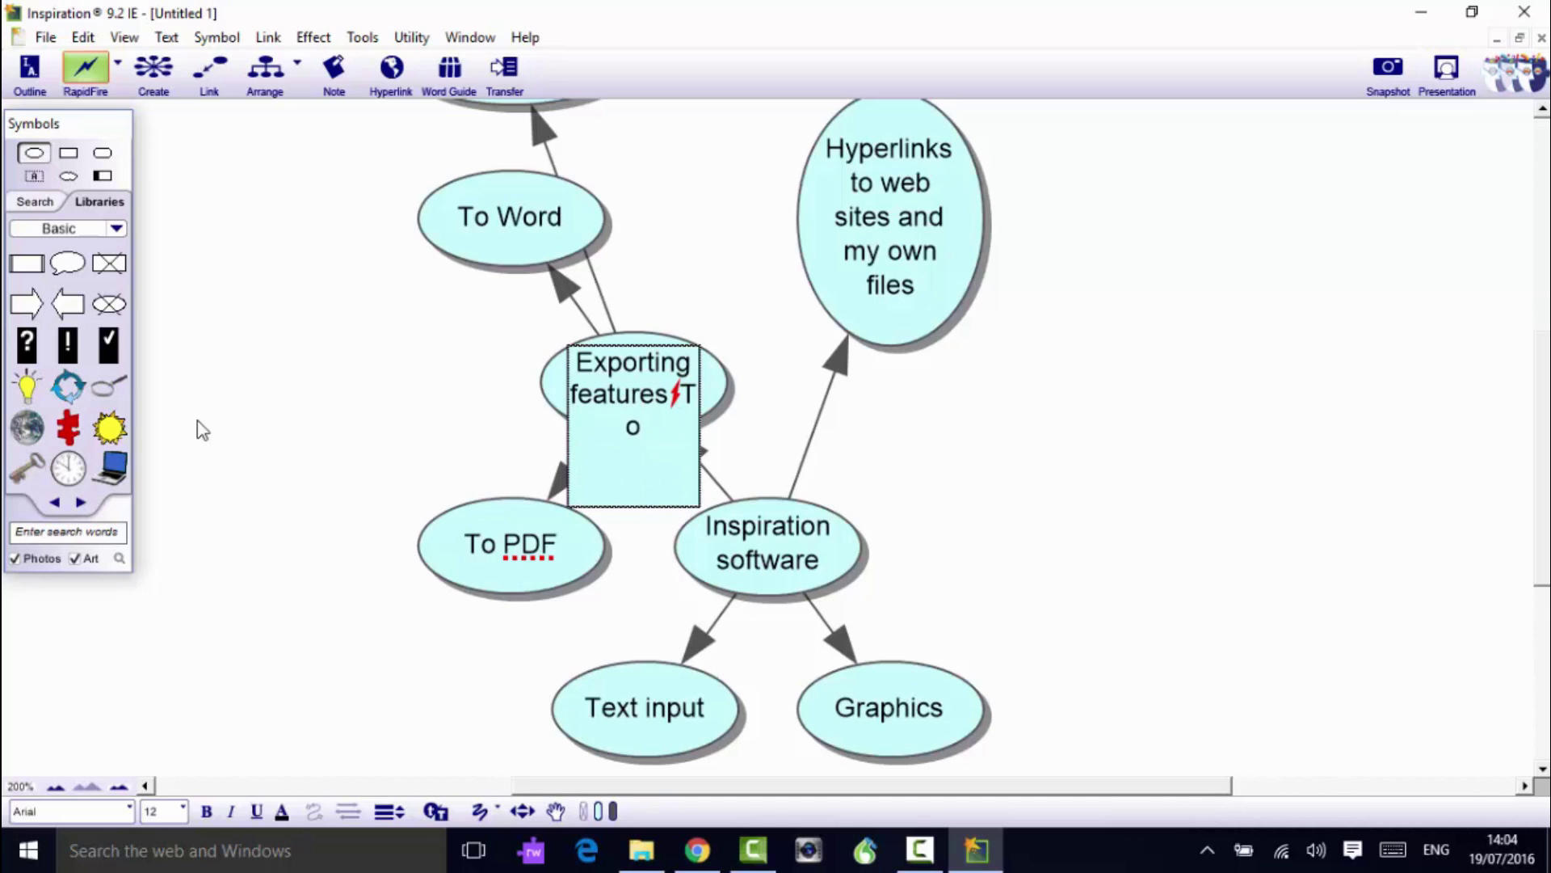
{"action": "type", "text": " Posters"}
{"action": "key", "text": "Return"}
{"action": "type", "text": "To"}
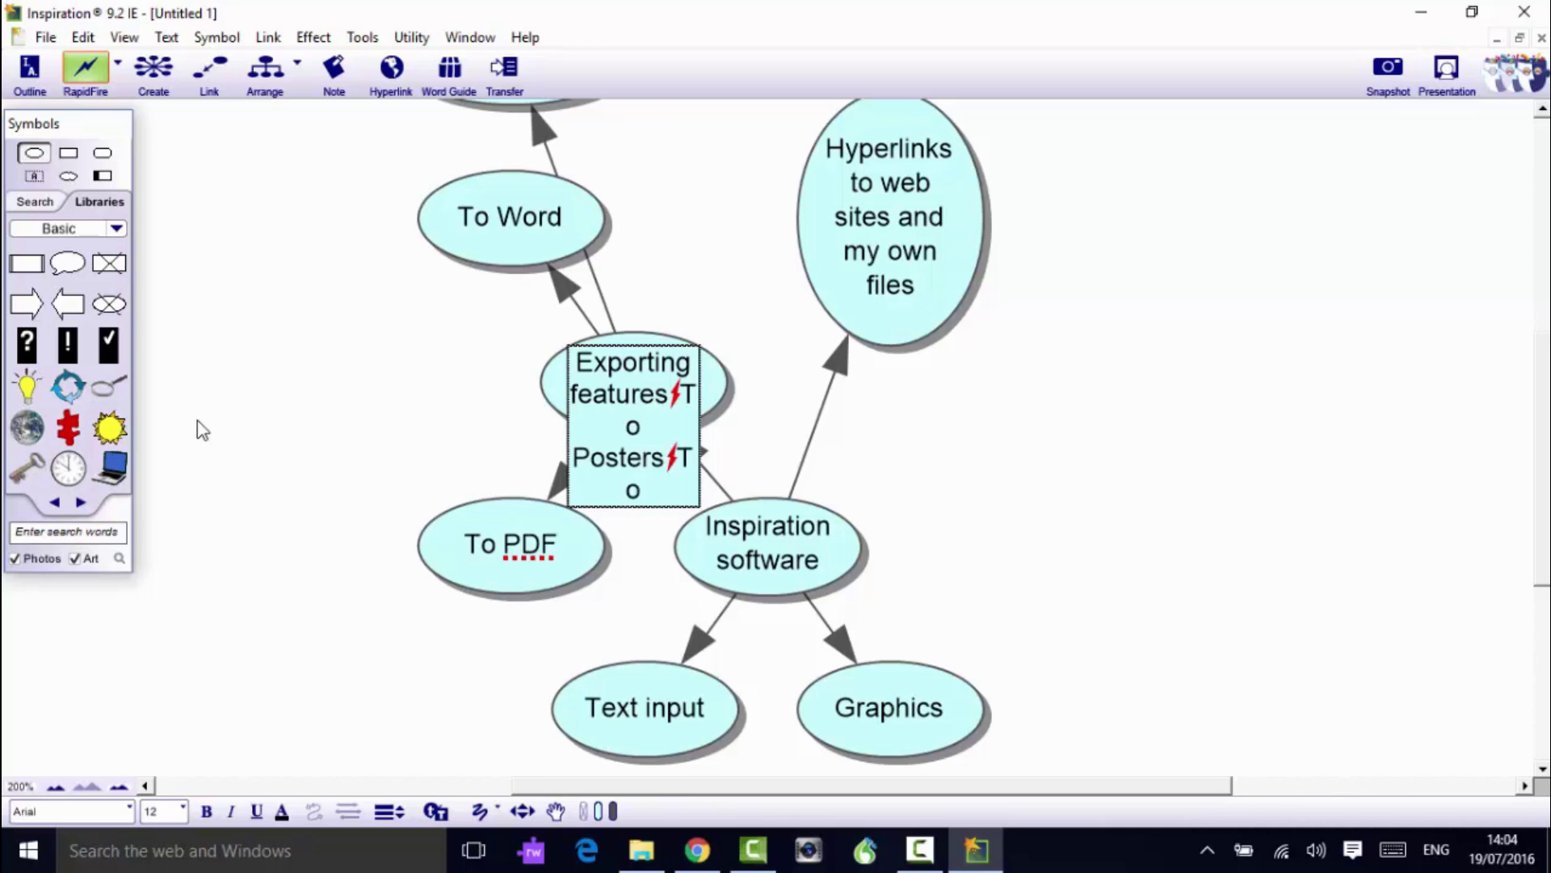
{"action": "type", "text": " HTML"}
{"action": "key", "text": "Return"}
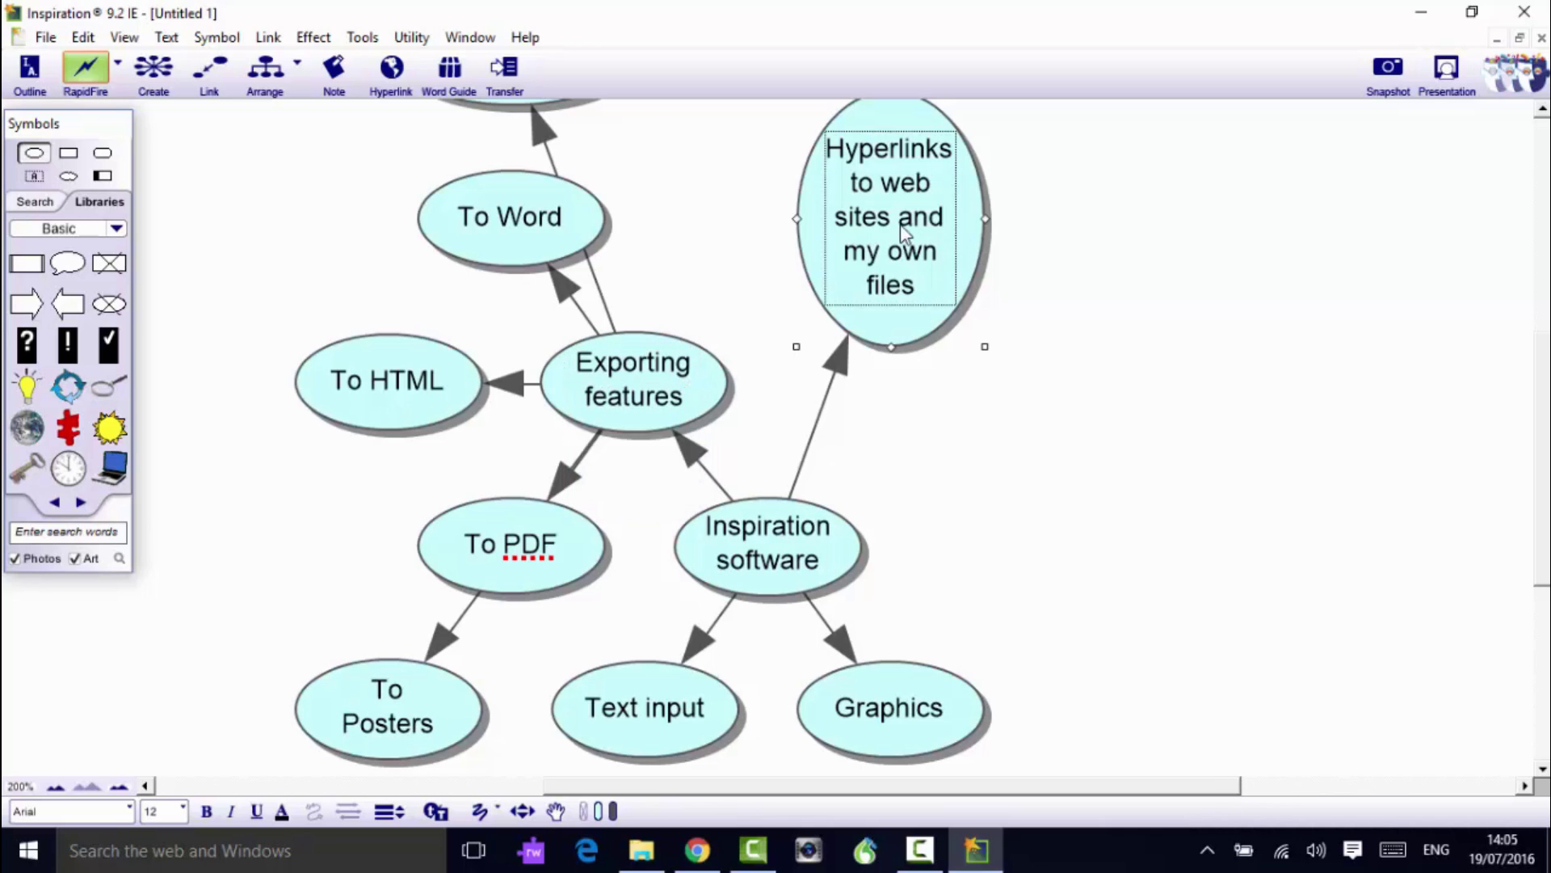
Step: Add a Heriot Watt web site idea under the Hyperlinks bubble
{"action": "left_click", "coordinate": [85, 69]}
{"action": "type", "text": "Herio"}
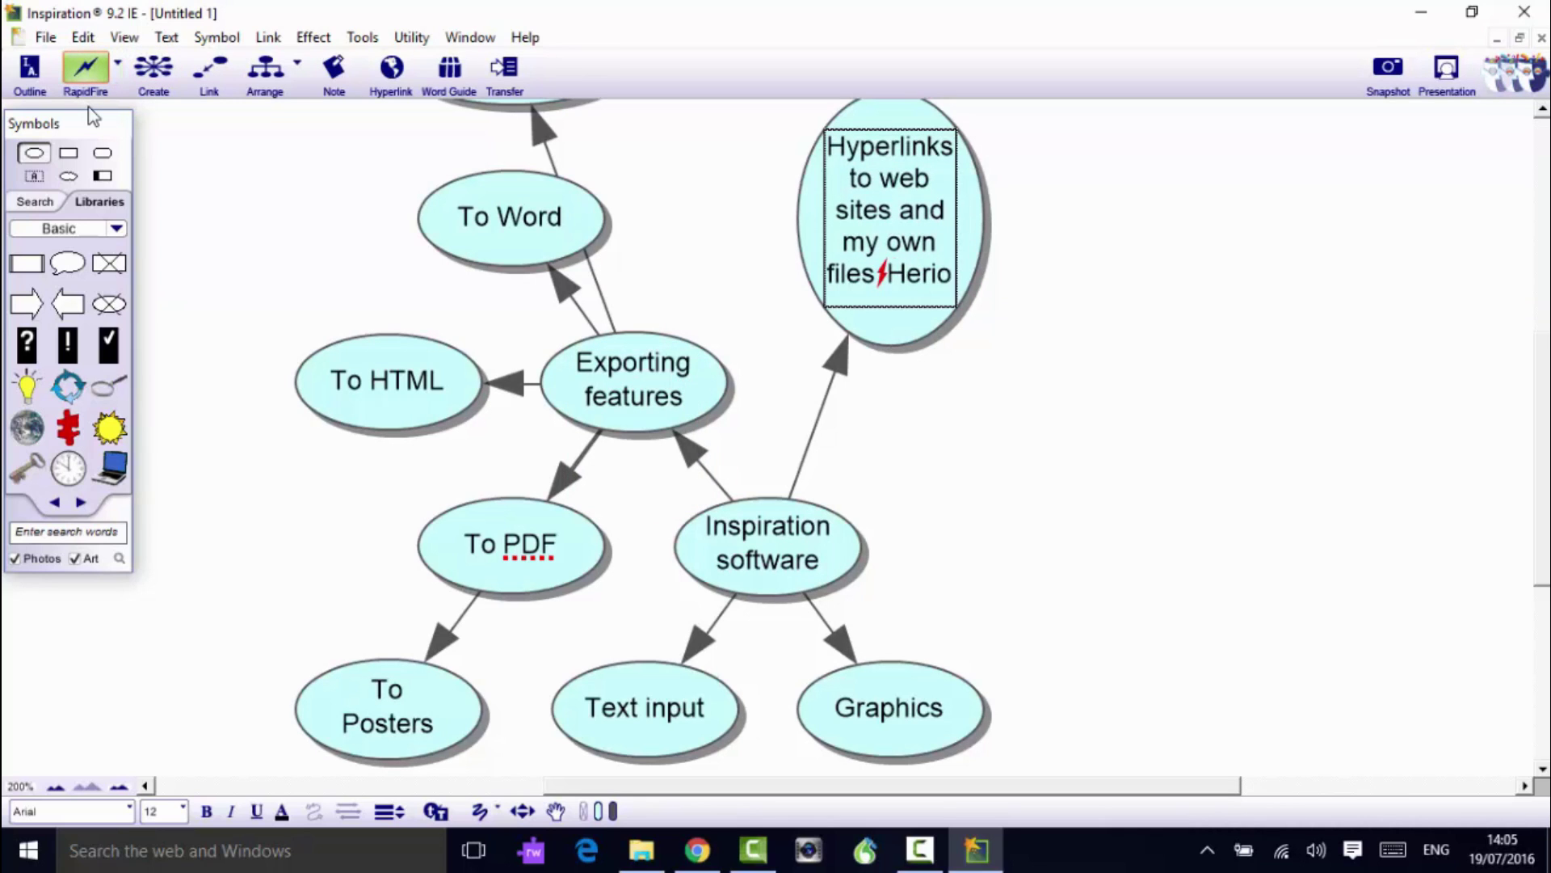
{"action": "type", "text": "t Watt web site"}
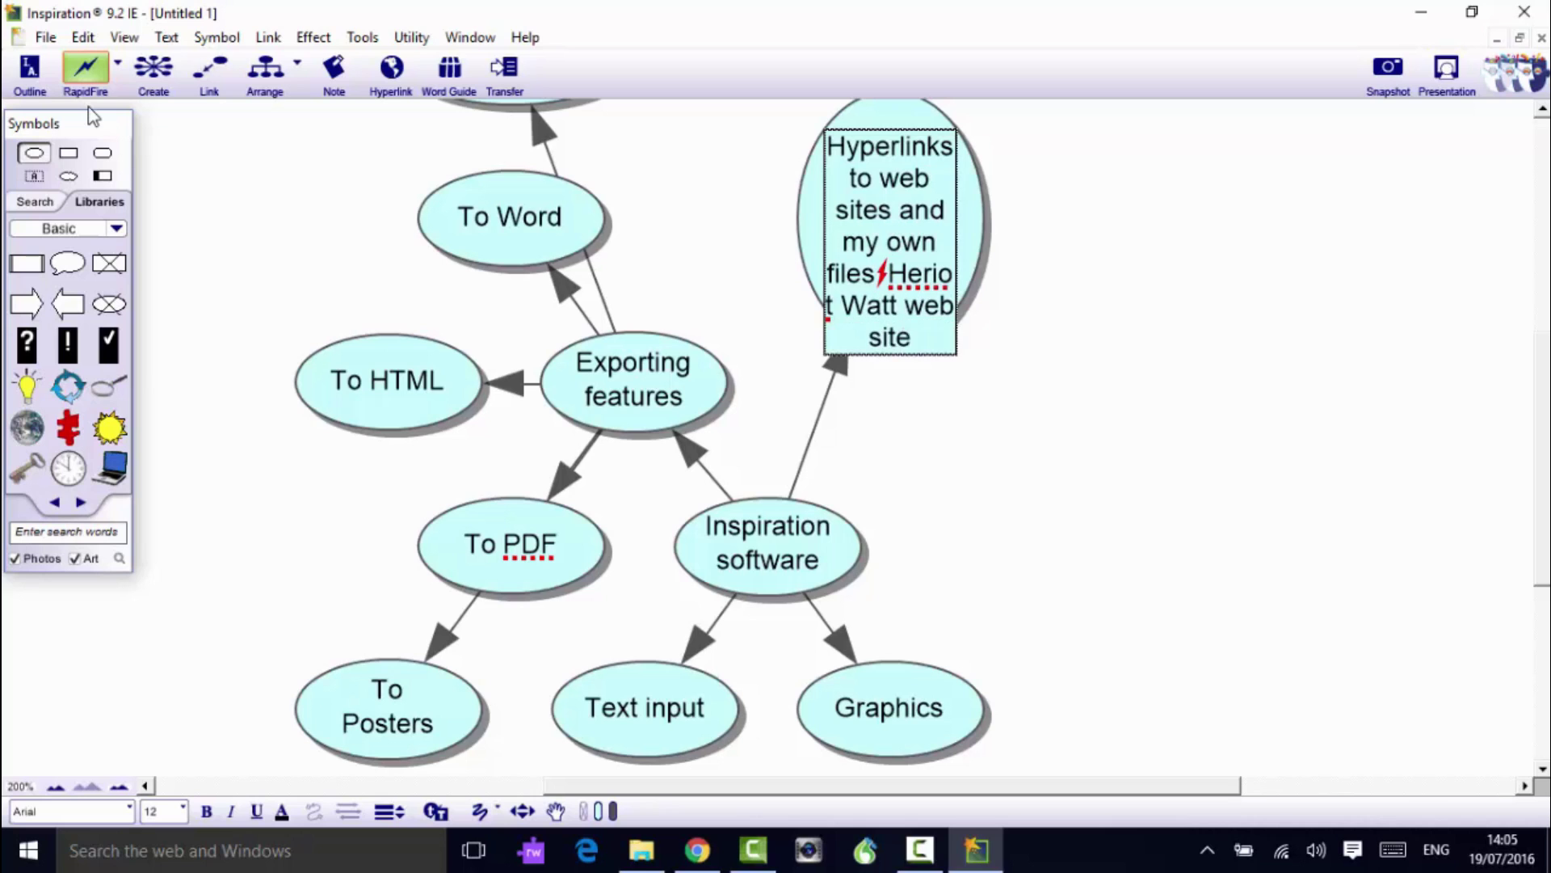
{"action": "key", "text": "Return"}
Step: Add Library and Google! under Graphics, then zoom out to 150%
{"action": "left_click", "coordinate": [905, 712]}
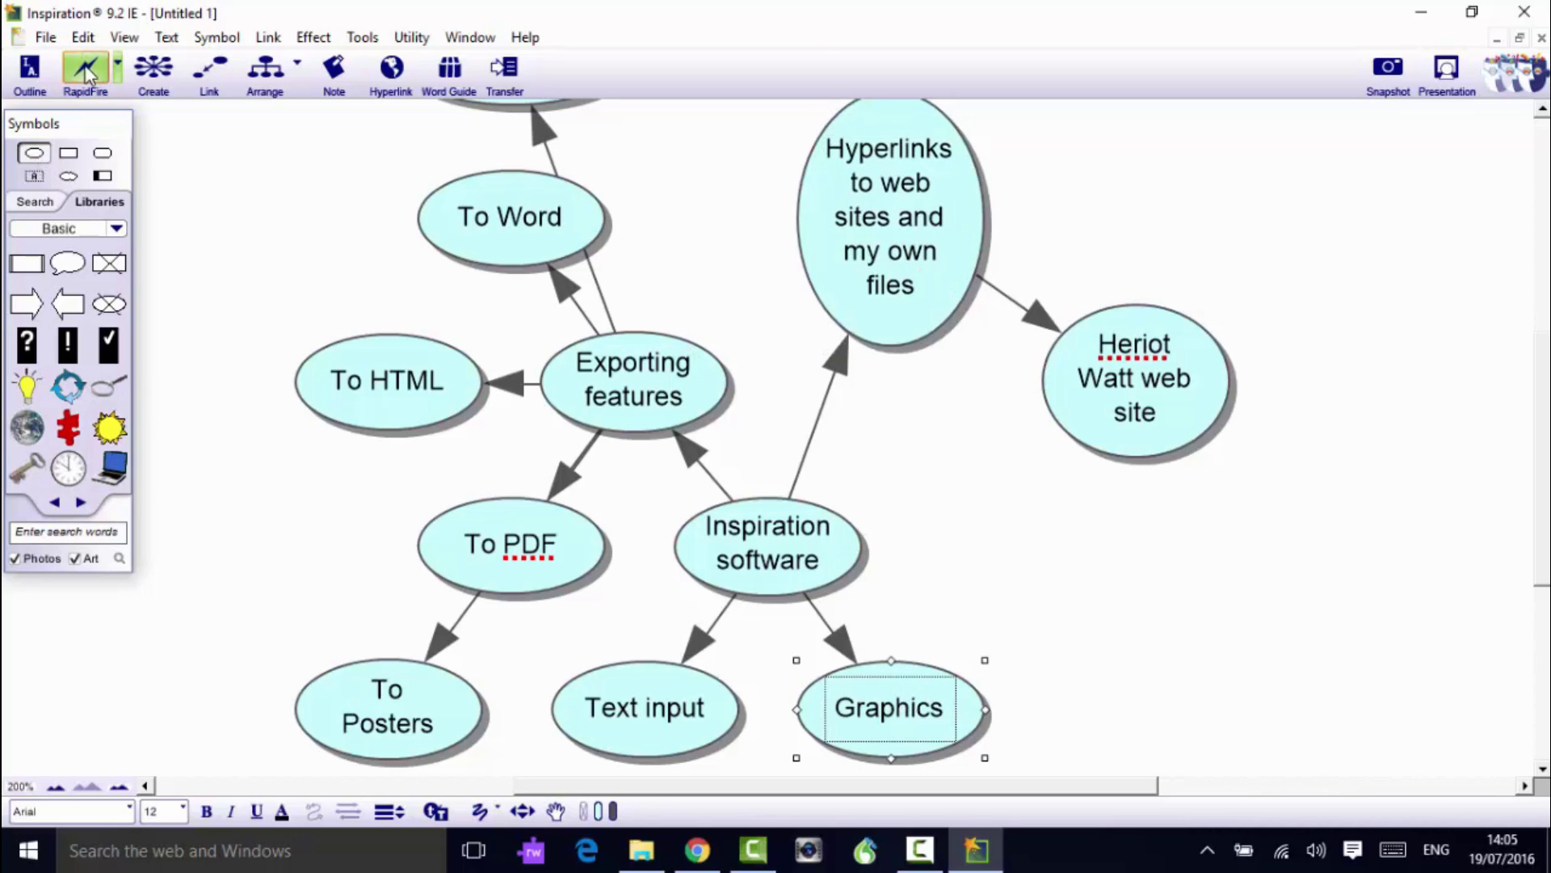
{"action": "key", "text": "ctrl+r"}
{"action": "type", "text": "Library"}
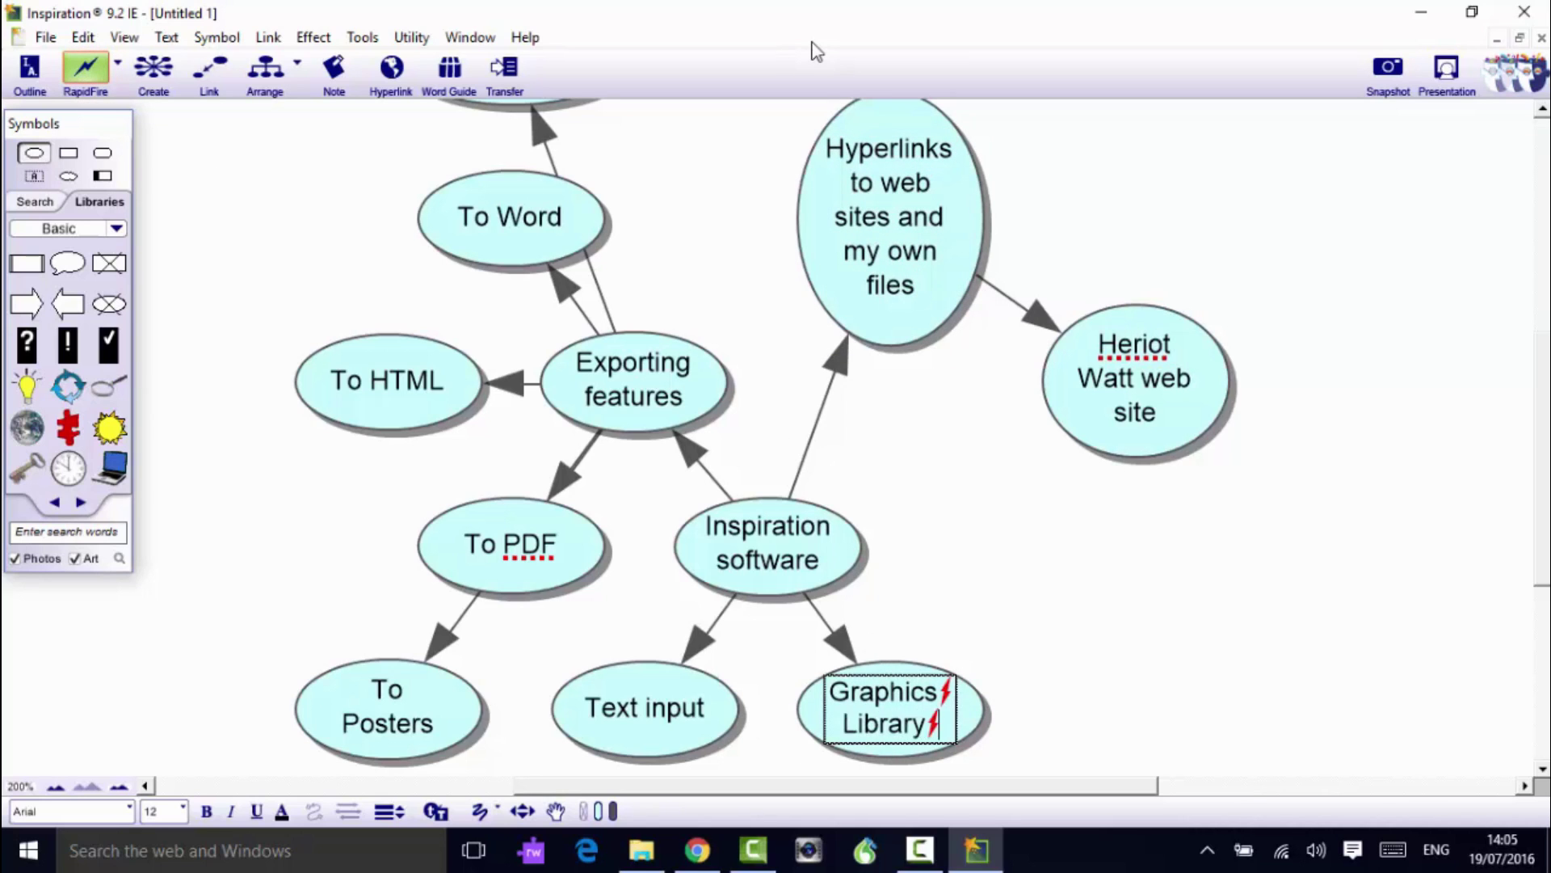
{"action": "key", "text": "Return"}
{"action": "type", "text": "Google"}
{"action": "key", "text": "Return"}
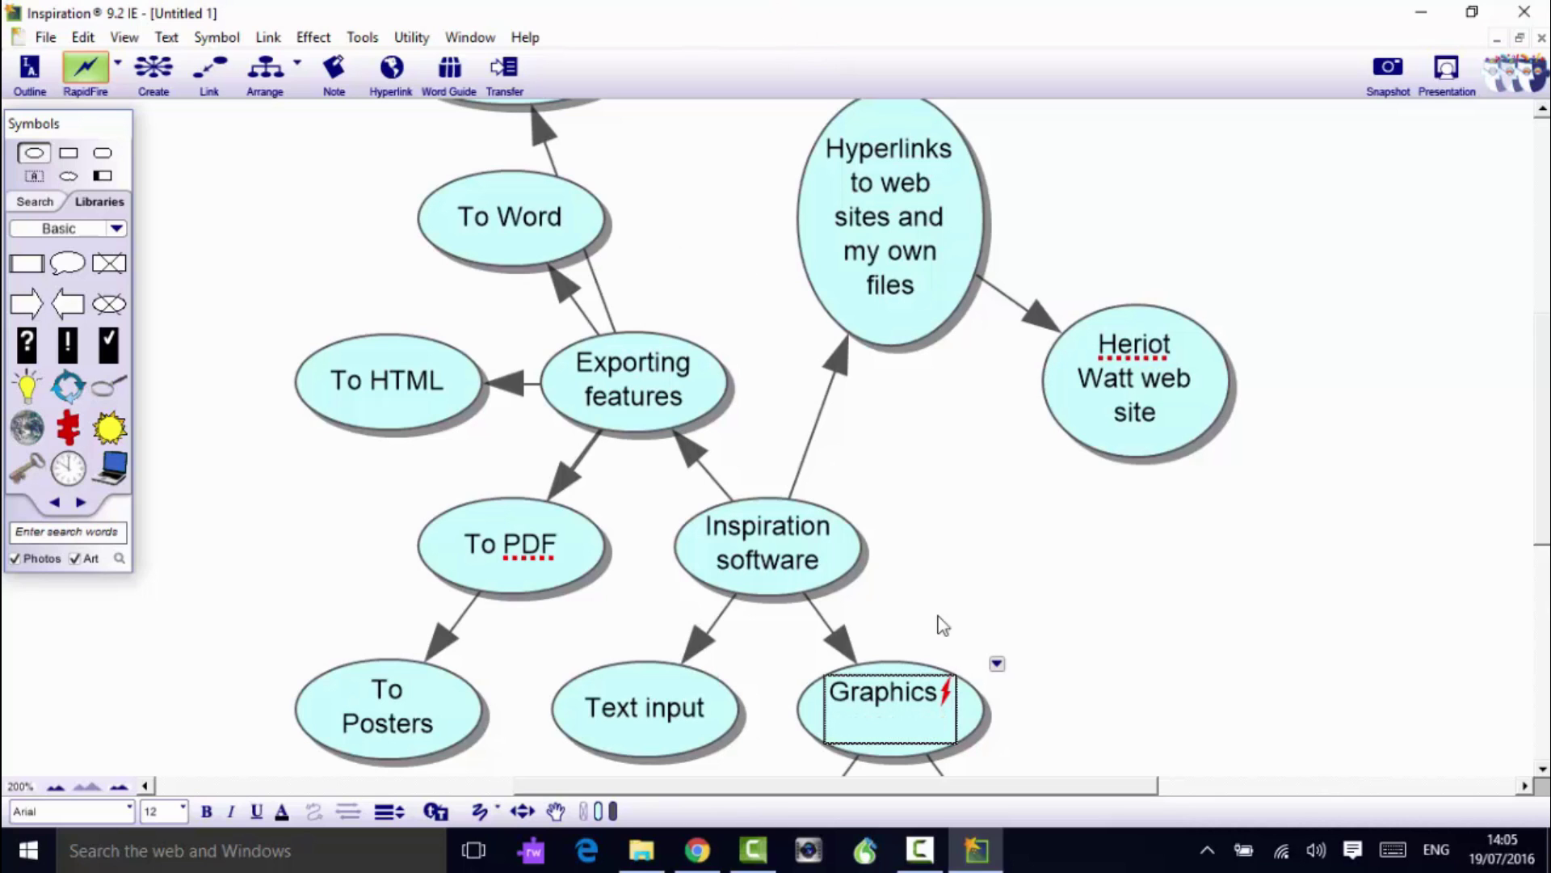
{"action": "left_click", "coordinate": [928, 526]}
{"action": "key", "text": "ctrl+minus"}
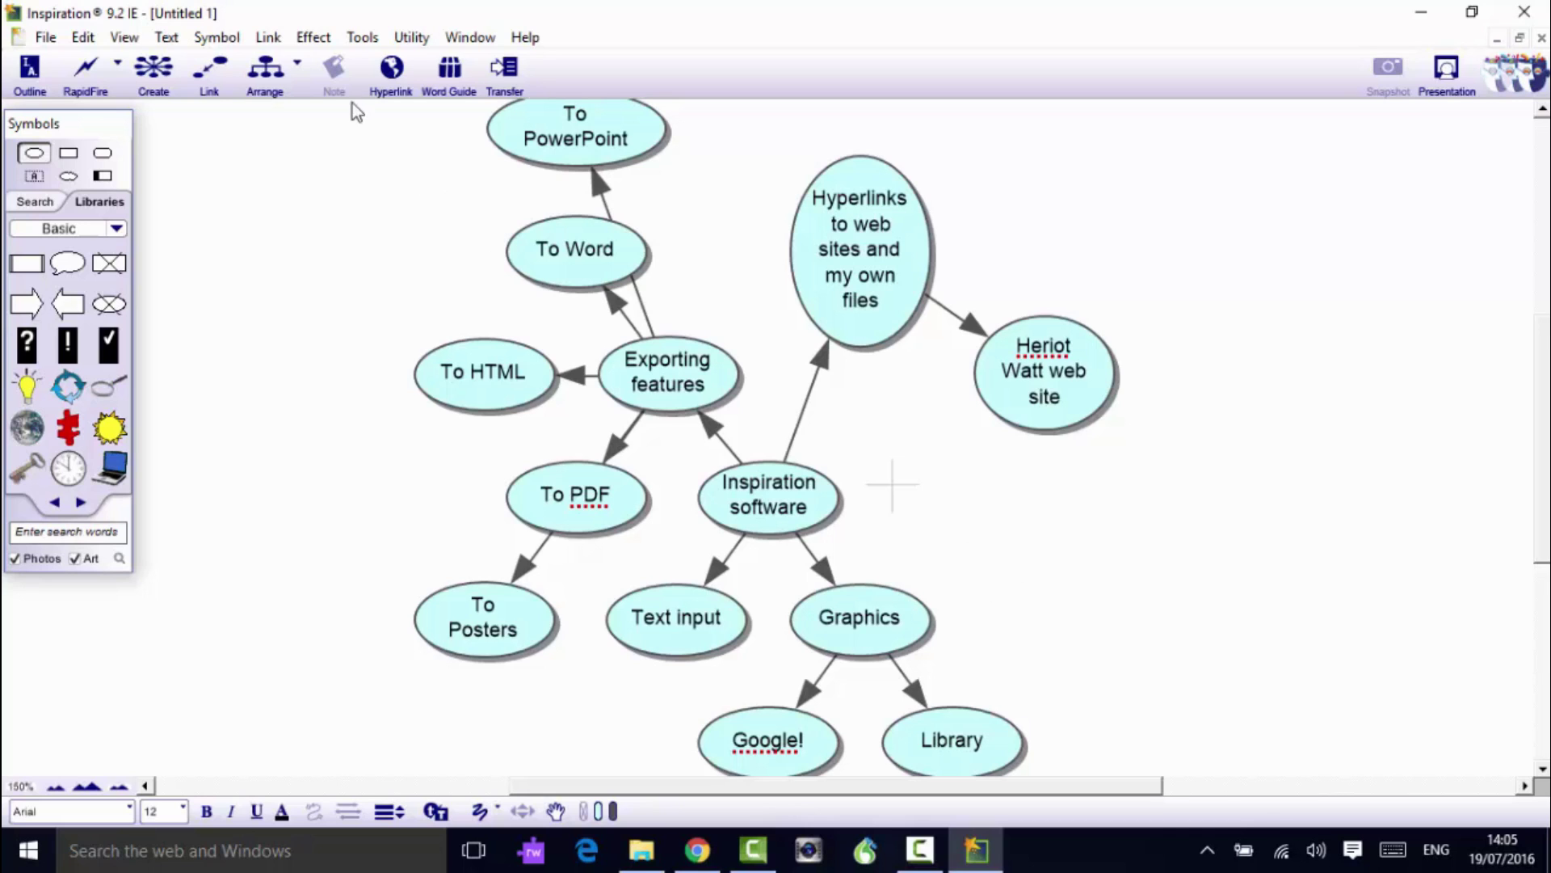
Step: Arrange the map as a web layout and zoom out to 100%
{"action": "left_click", "coordinate": [297, 66]}
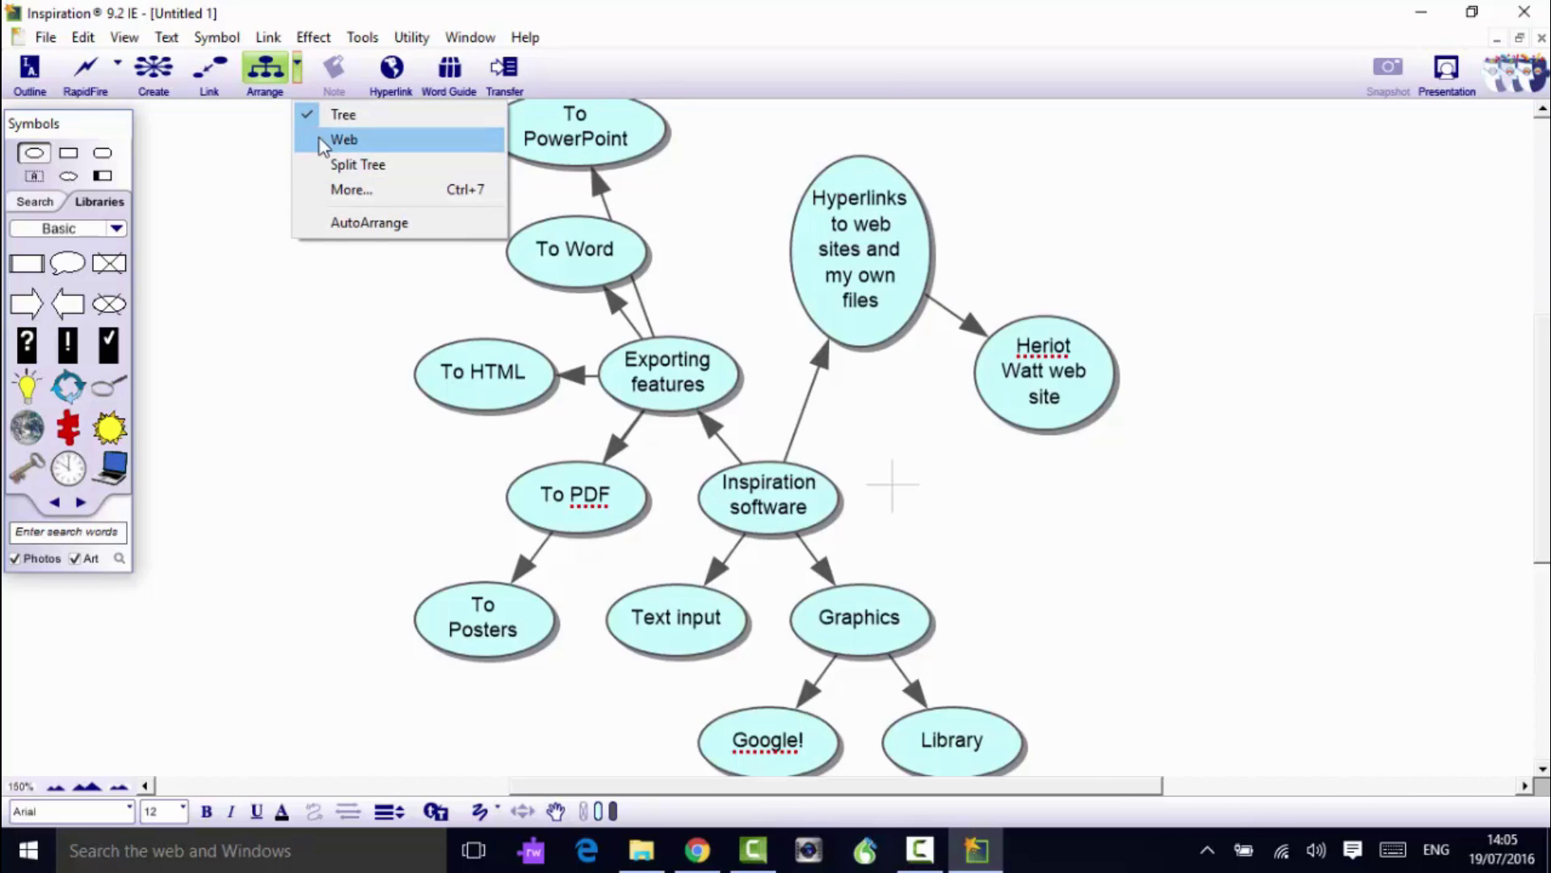
{"action": "left_click", "coordinate": [344, 139]}
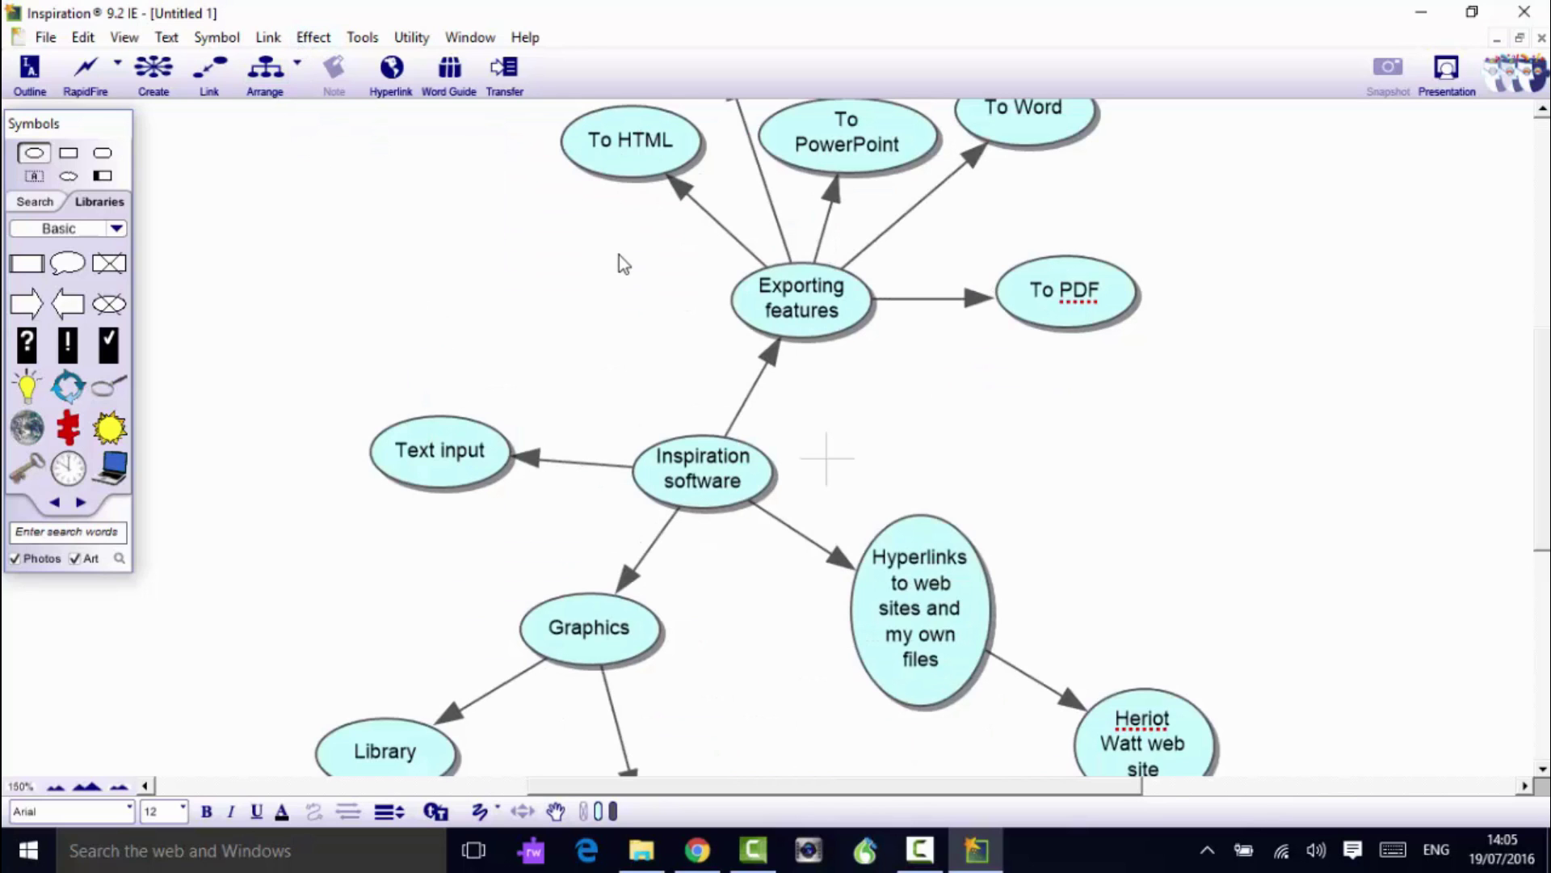
{"action": "scroll", "coordinate": [619, 255], "scroll_direction": "down", "scroll_amount": 3}
{"action": "key", "text": "ctrl+minus"}
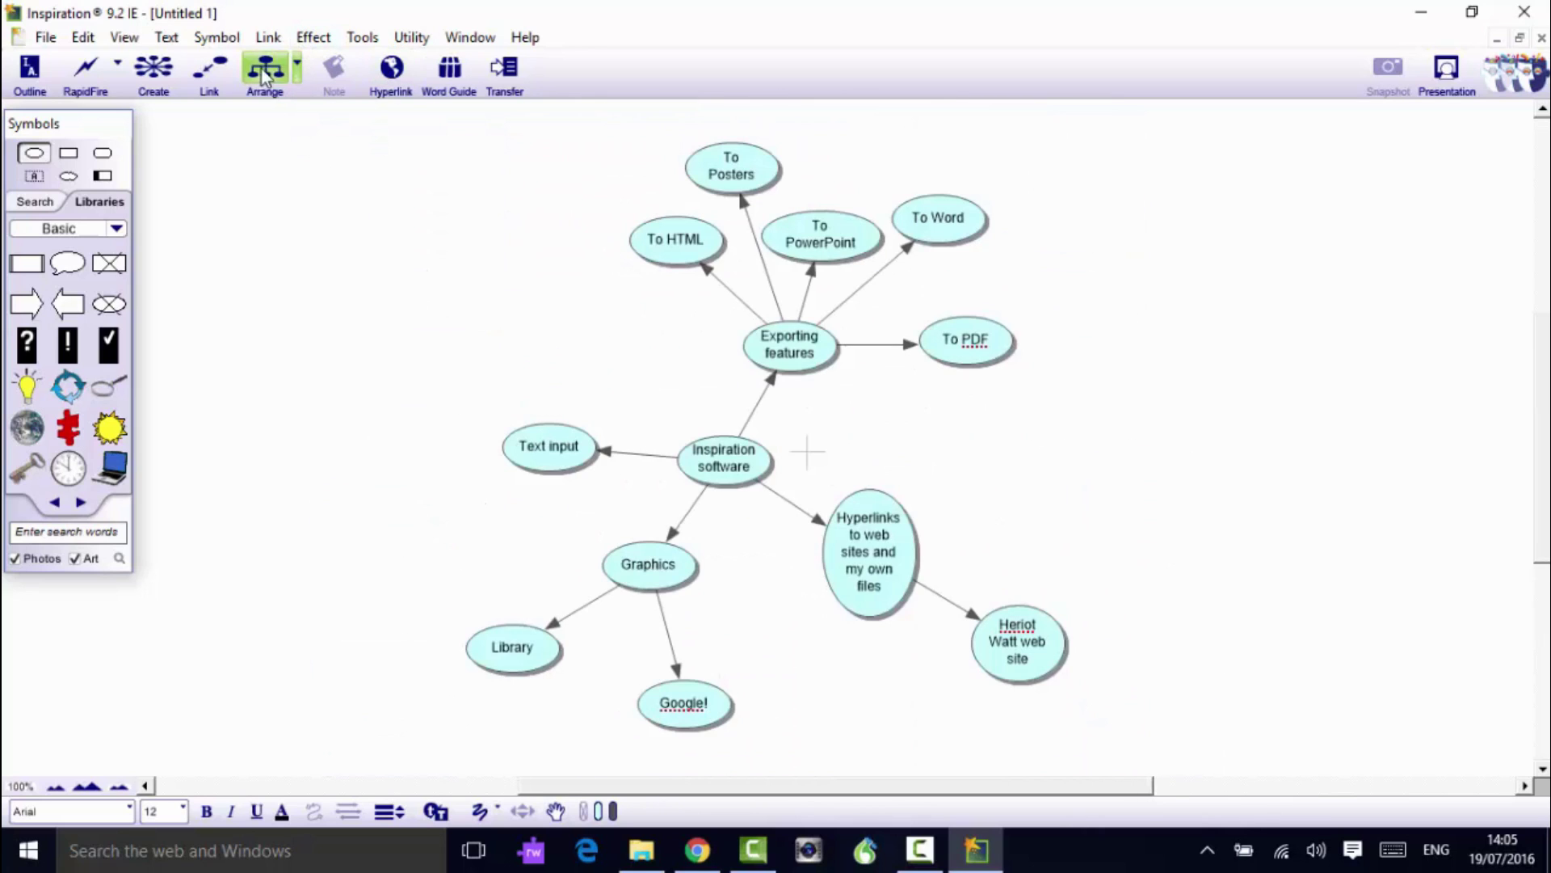
Step: Rearrange the map as a tree and apply AutoArrange
{"action": "left_click", "coordinate": [298, 66]}
{"action": "left_click", "coordinate": [311, 118]}
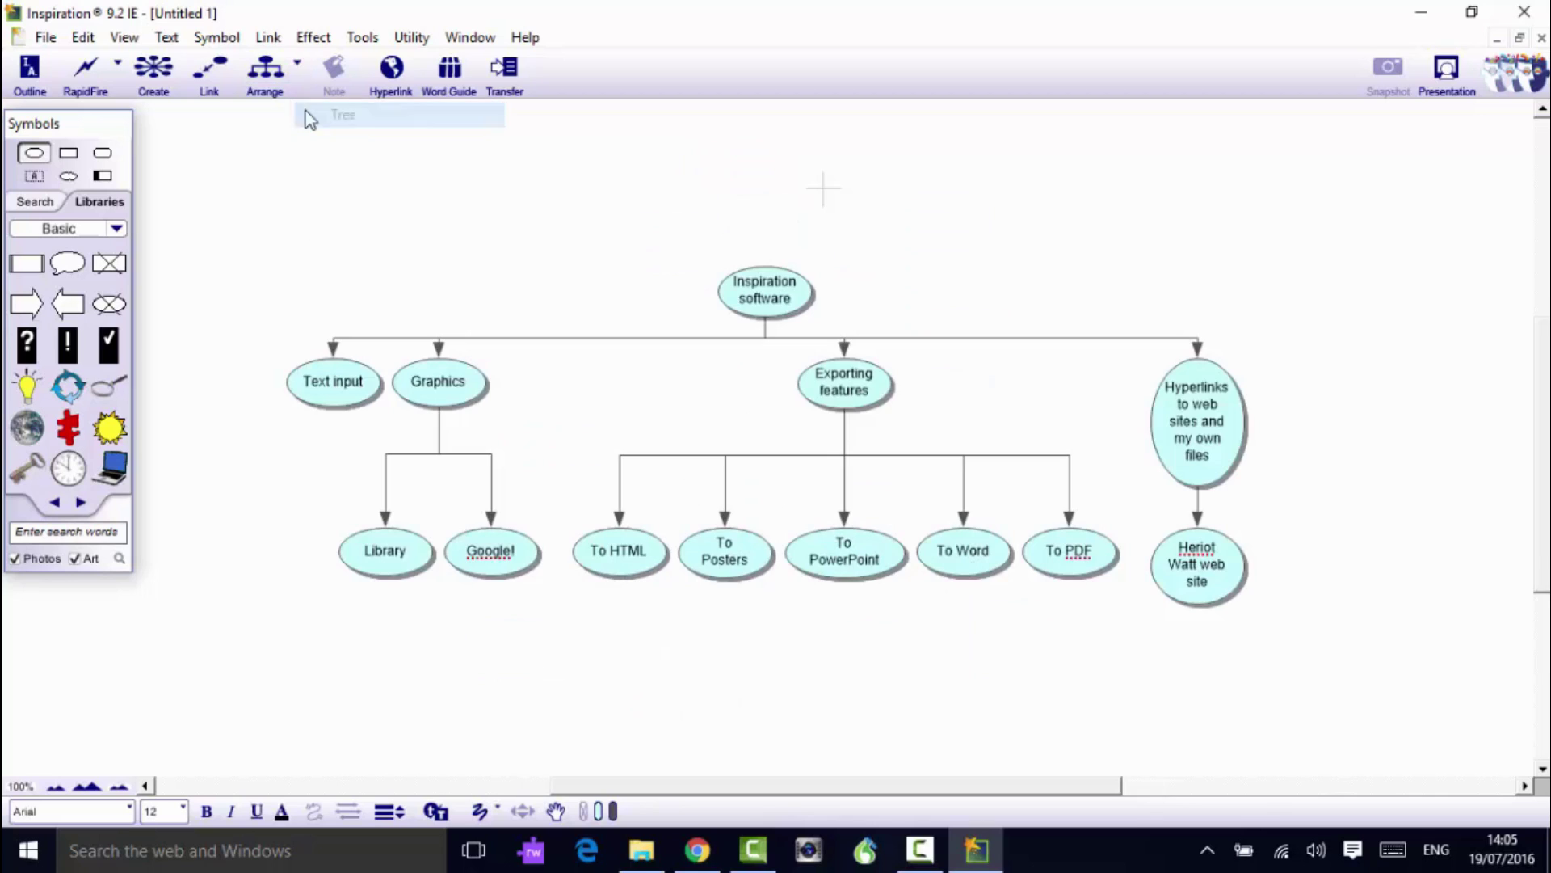
{"action": "left_click", "coordinate": [299, 65]}
{"action": "left_click", "coordinate": [340, 226]}
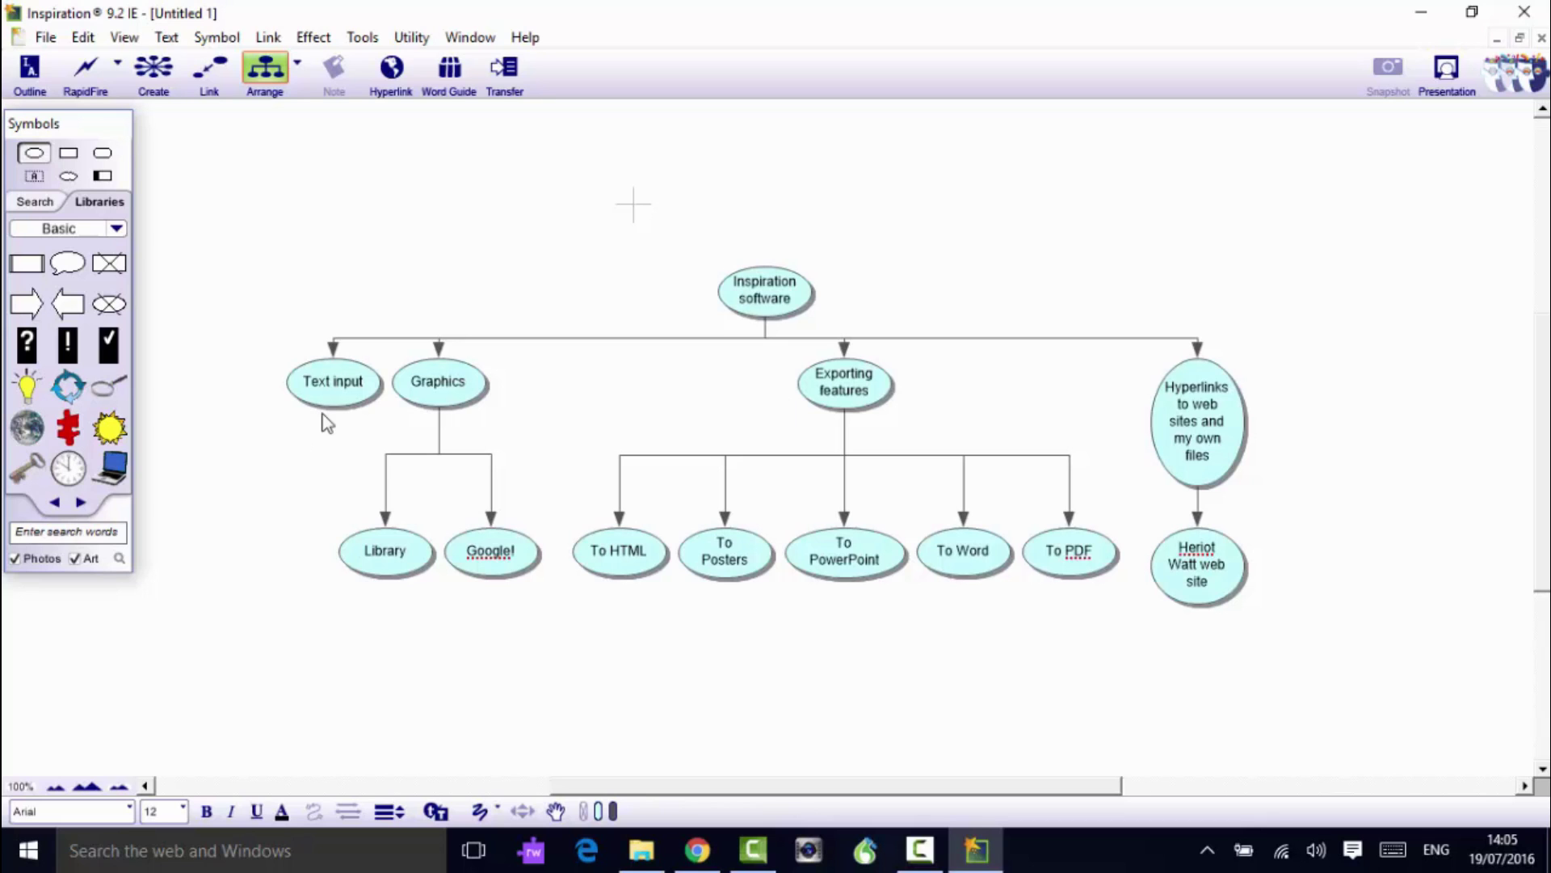
Step: Fill the Graphics branch yellow and the Exporting features branch mauve
{"action": "left_click_drag", "start_coordinate": [553, 671], "coordinate": [337, 330]}
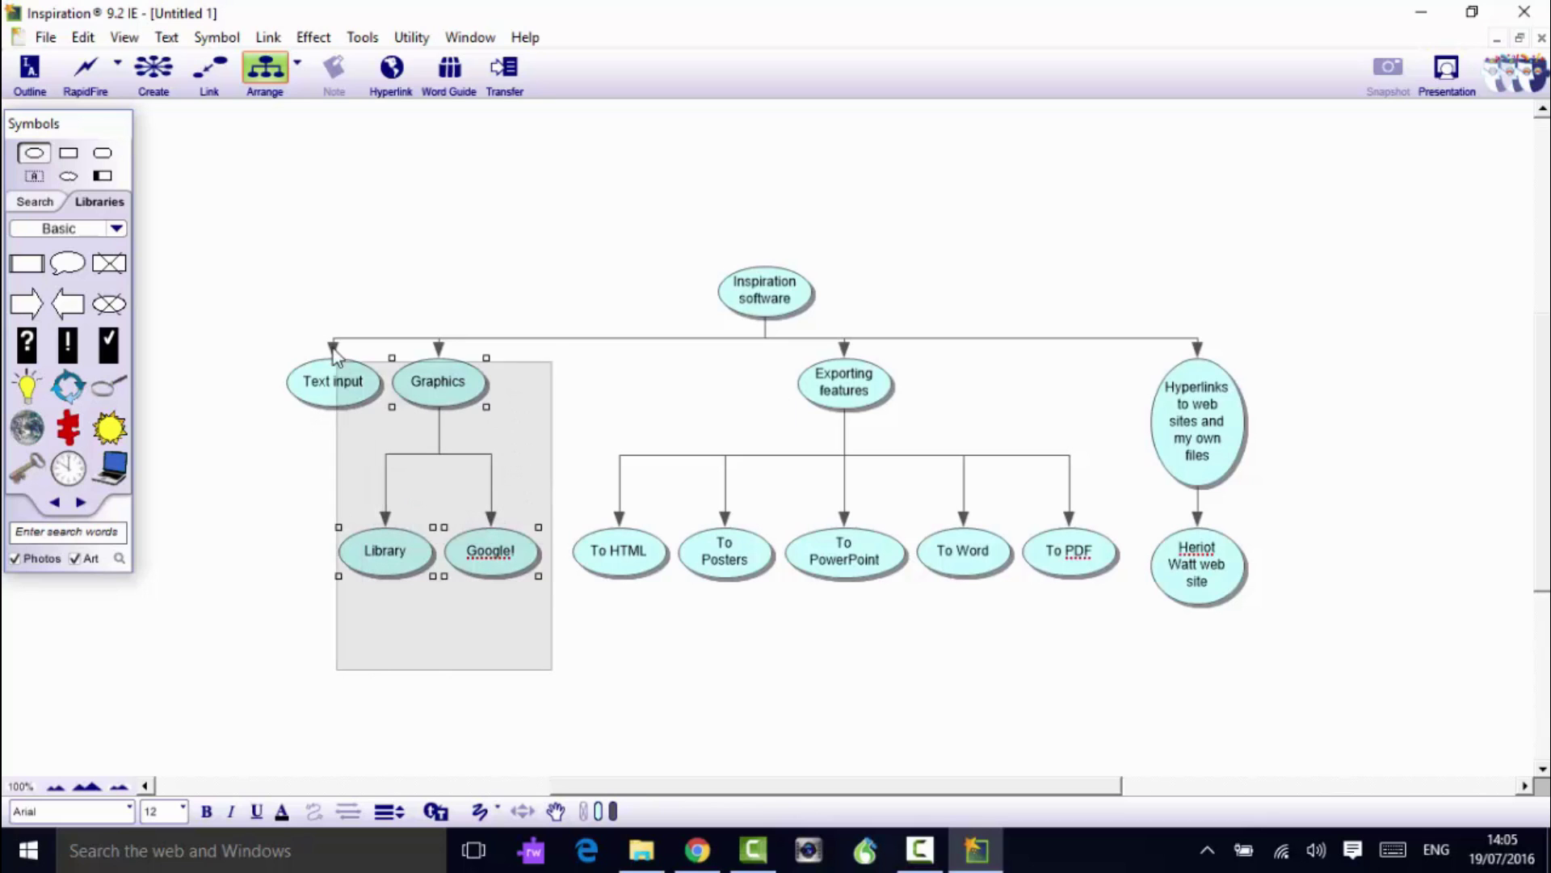
{"action": "left_click", "coordinate": [598, 812]}
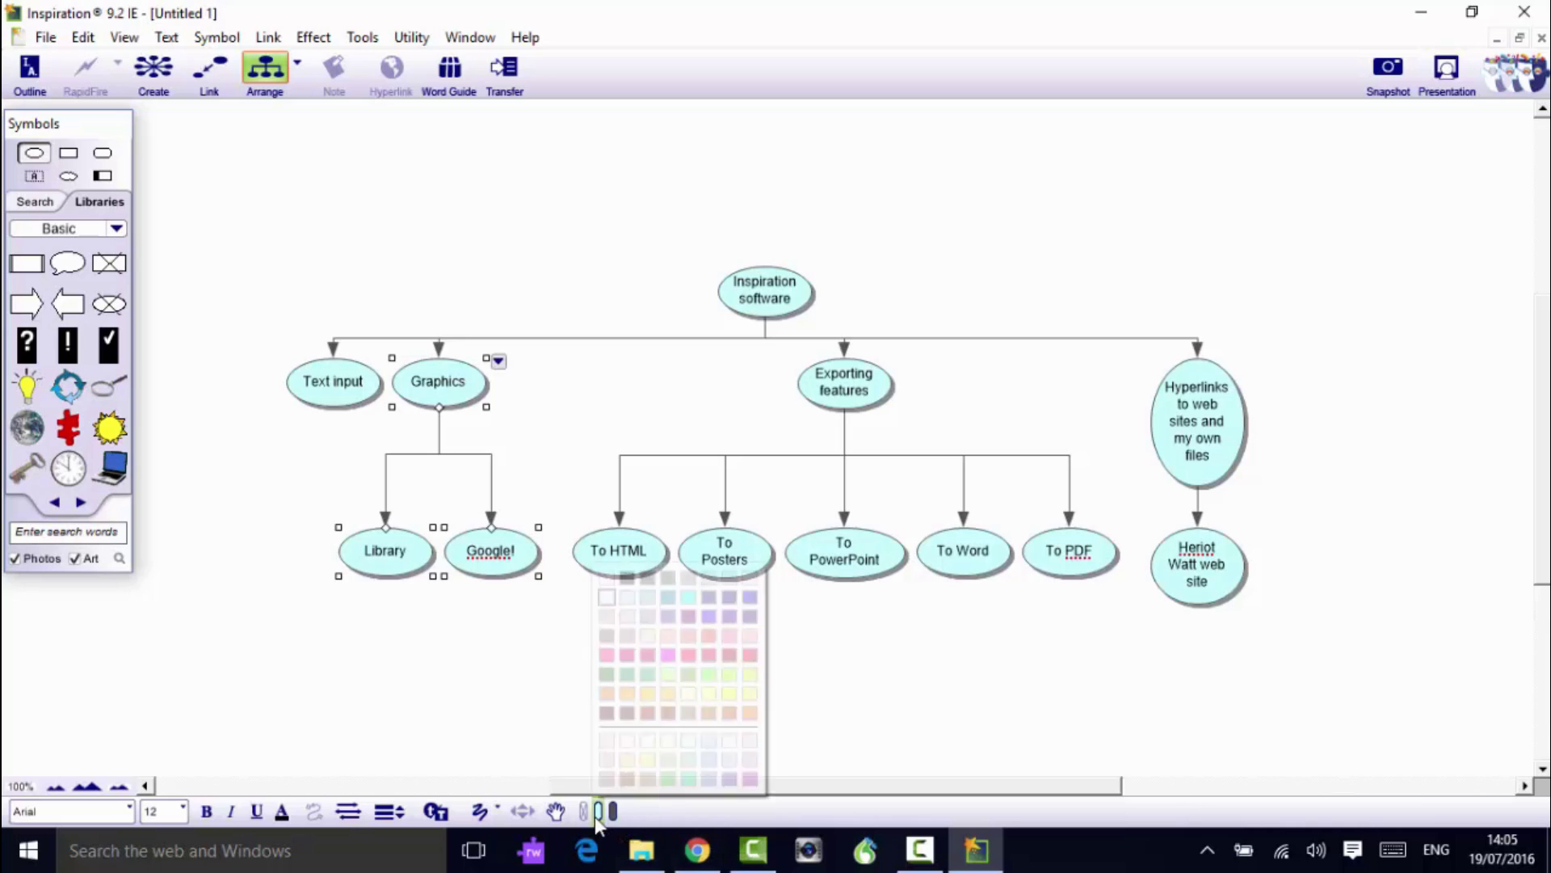
{"action": "left_click", "coordinate": [690, 694]}
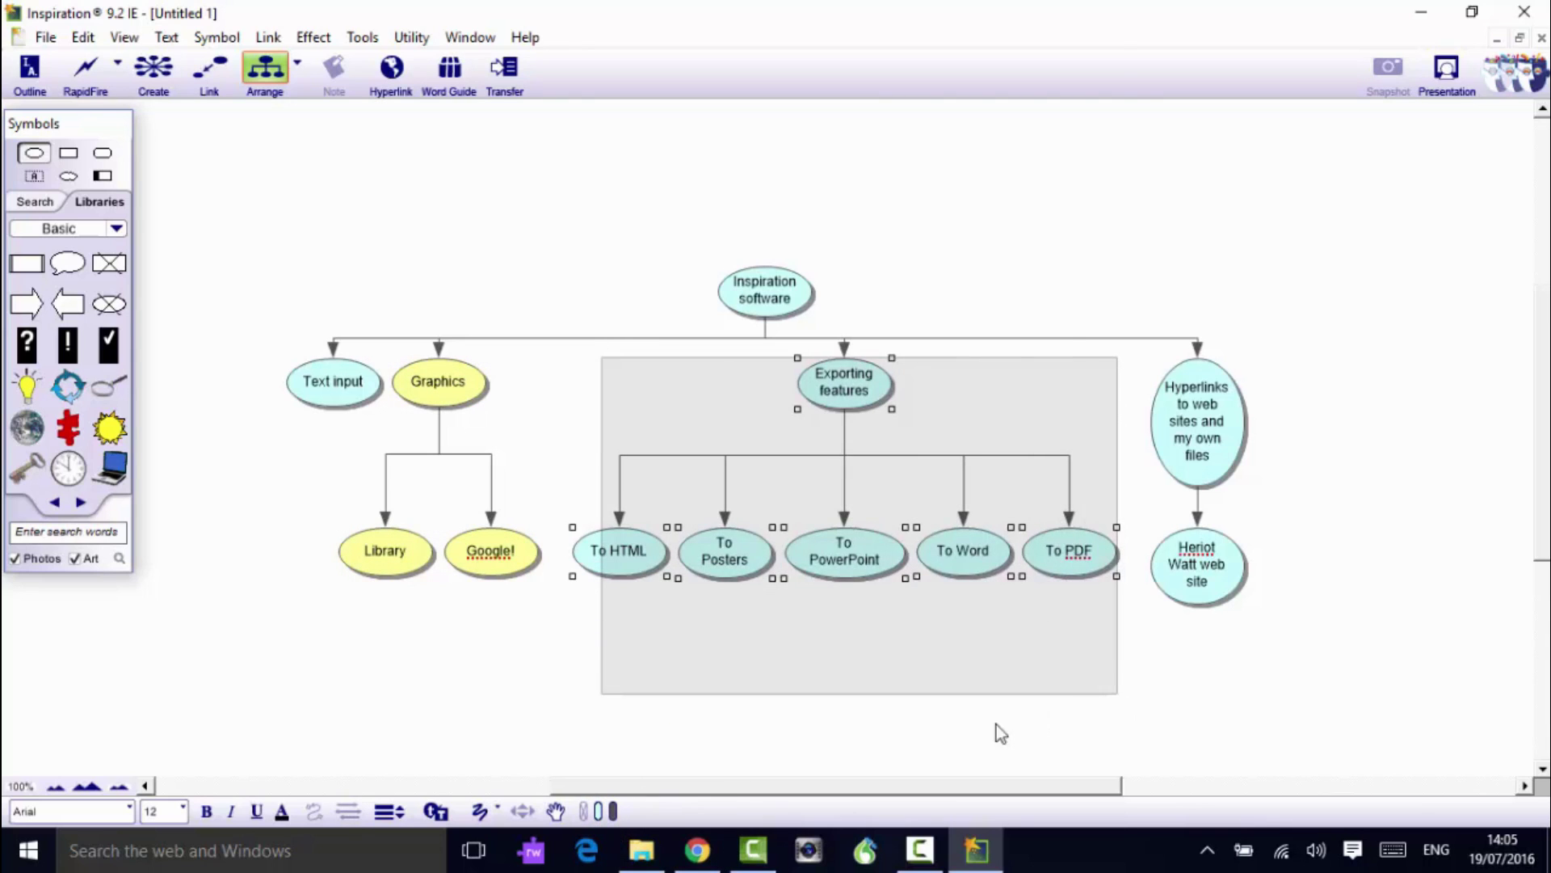
{"action": "left_click_drag", "start_coordinate": [846, 508], "coordinate": [996, 725]}
{"action": "left_click", "coordinate": [598, 811]}
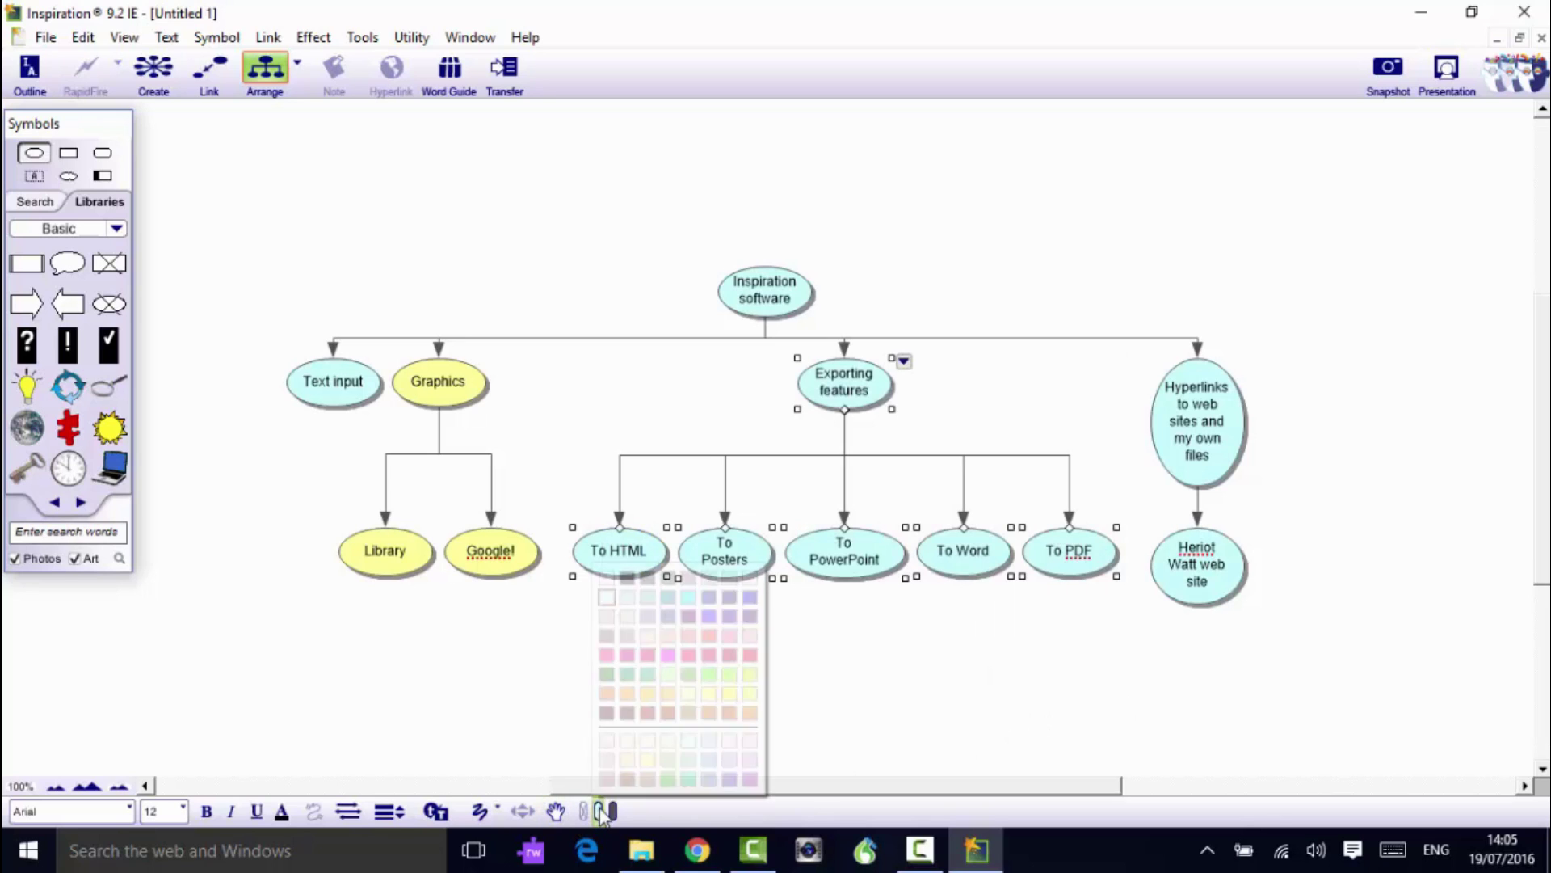
{"action": "left_click", "coordinate": [604, 622]}
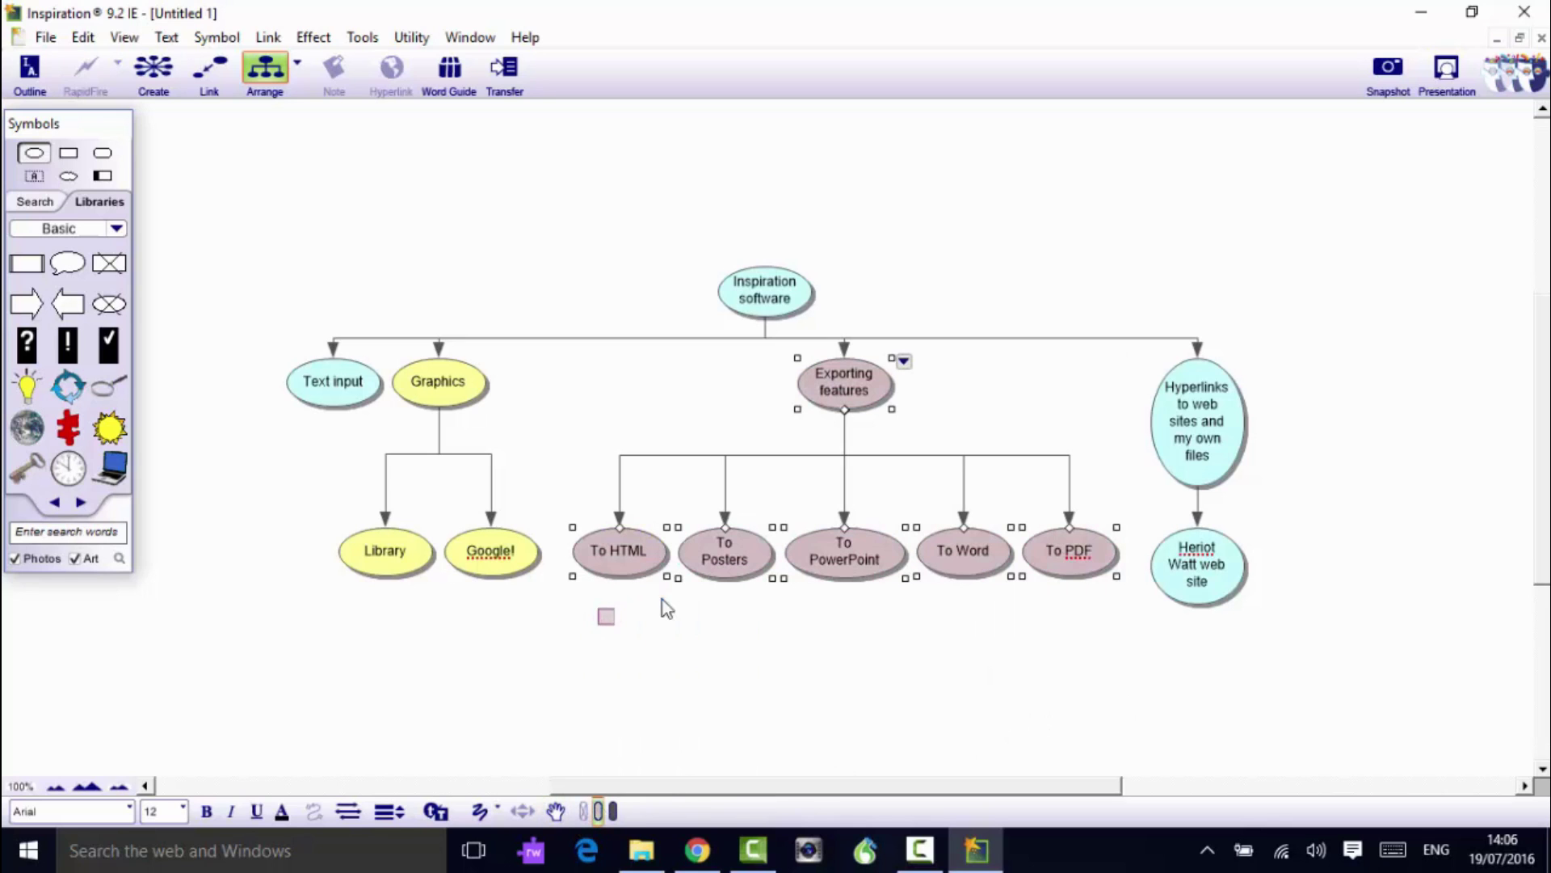
{"action": "left_click", "coordinate": [803, 664]}
Step: Fill the Hyperlinks and Heriot Watt nodes yellow, keeping Text input pale cyan
{"action": "left_click_drag", "start_coordinate": [1268, 545], "coordinate": [1278, 644]}
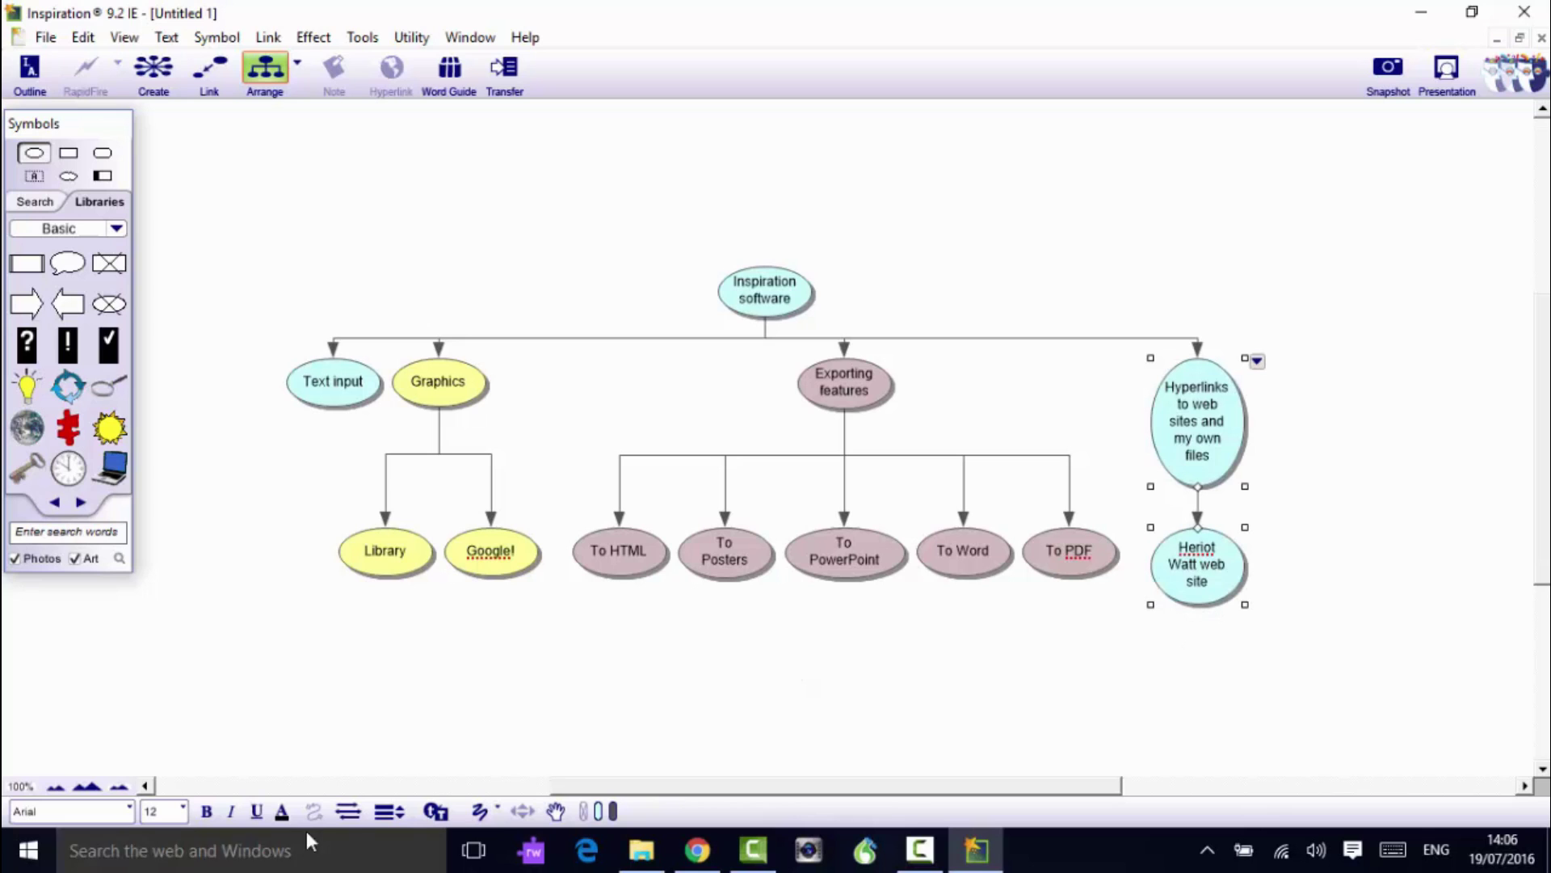
{"action": "left_click", "coordinate": [598, 811]}
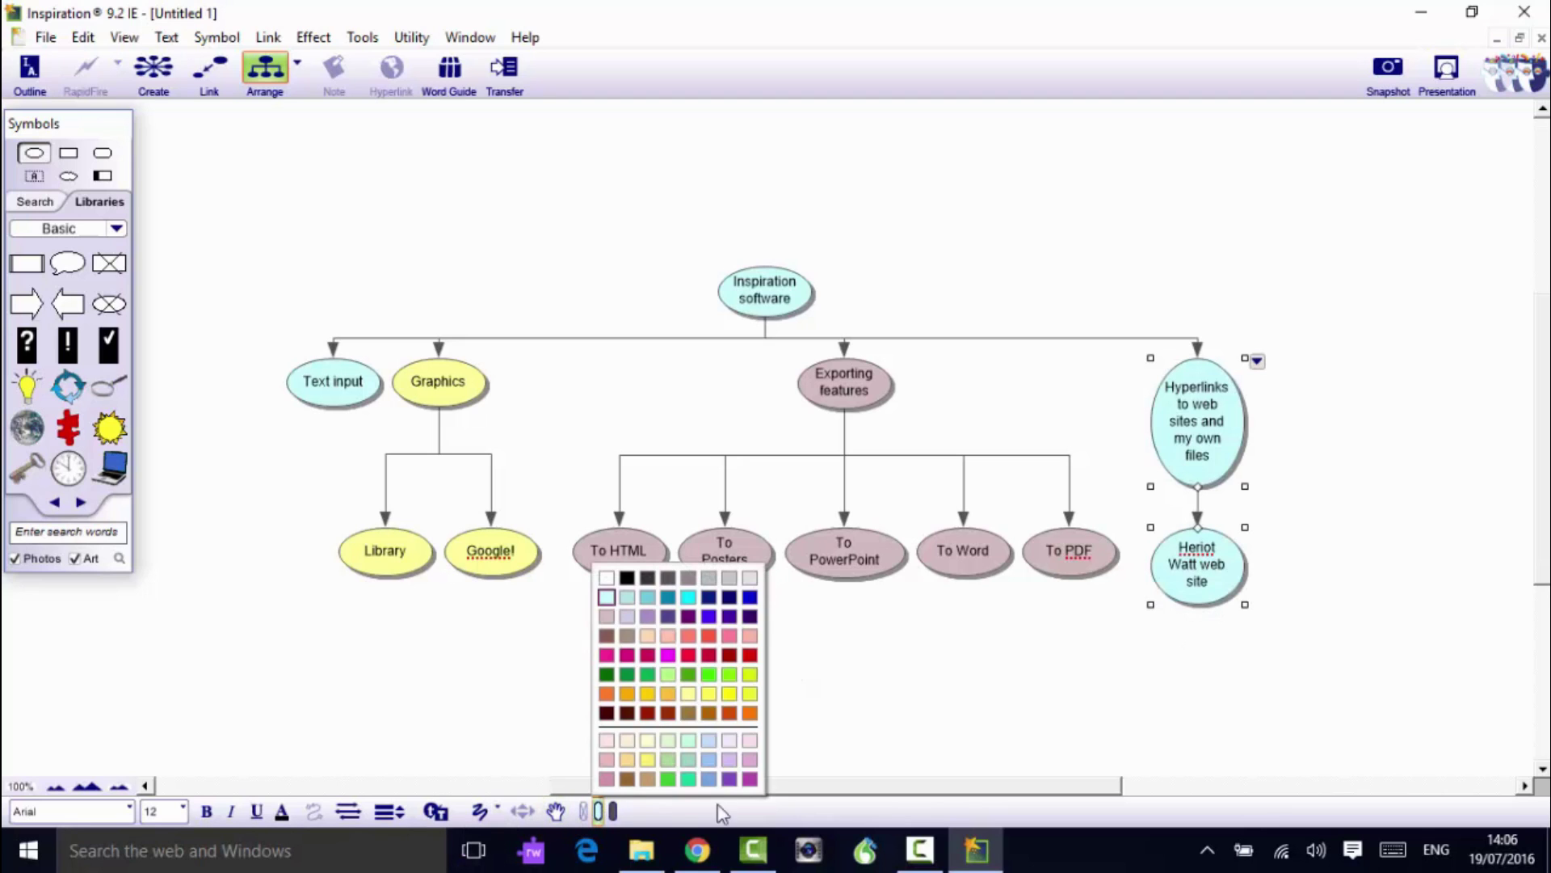
{"action": "left_click", "coordinate": [757, 697]}
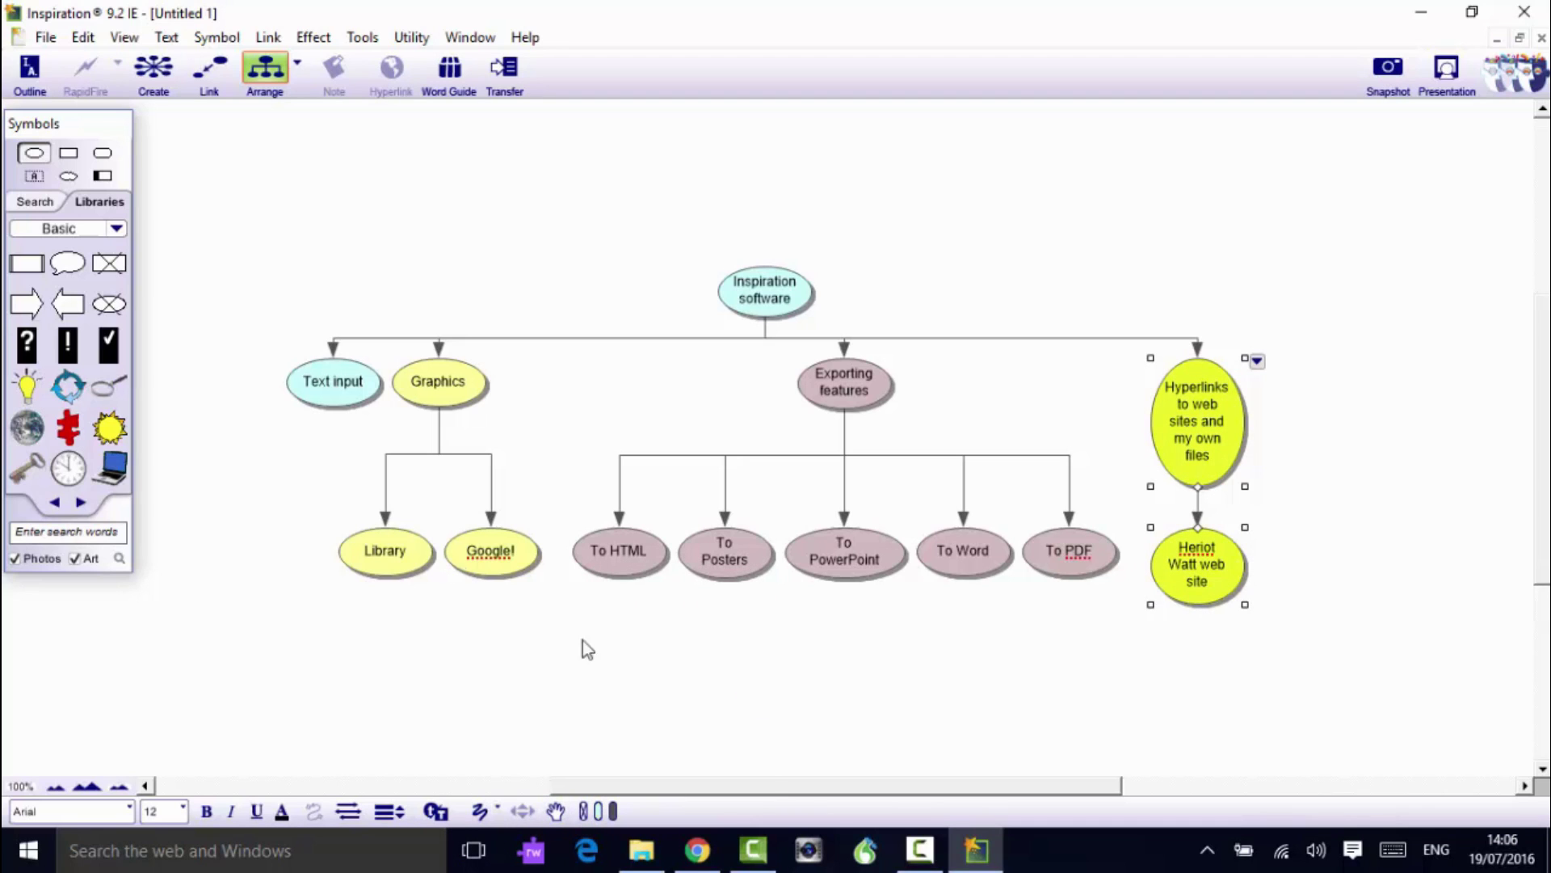
{"action": "key", "text": "Tab"}
{"action": "left_click", "coordinate": [613, 812]}
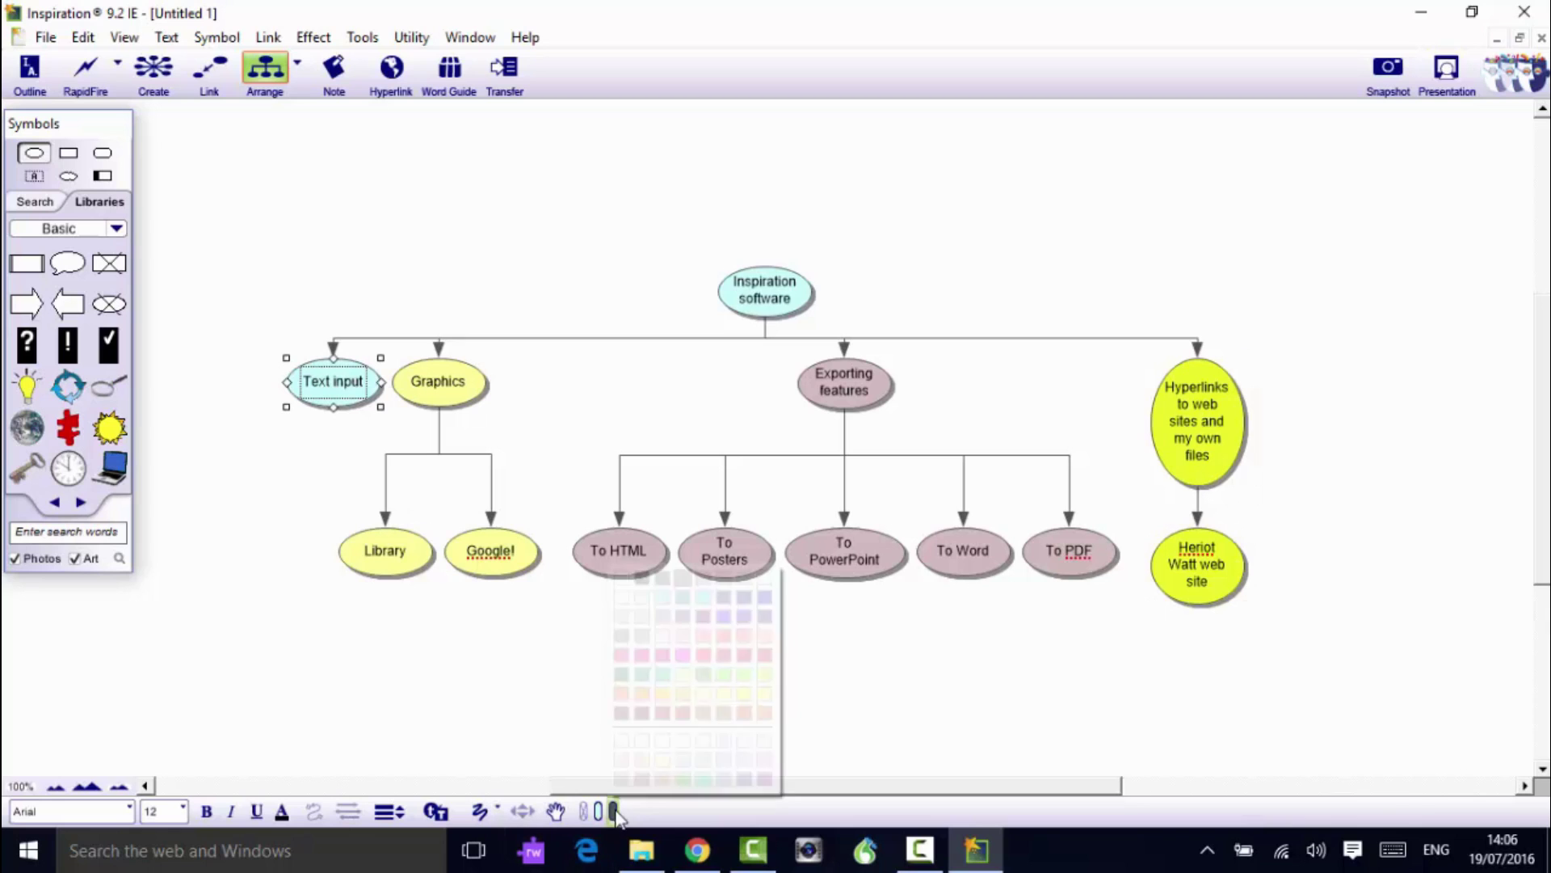
{"action": "left_click", "coordinate": [683, 740]}
{"action": "left_click", "coordinate": [523, 701]}
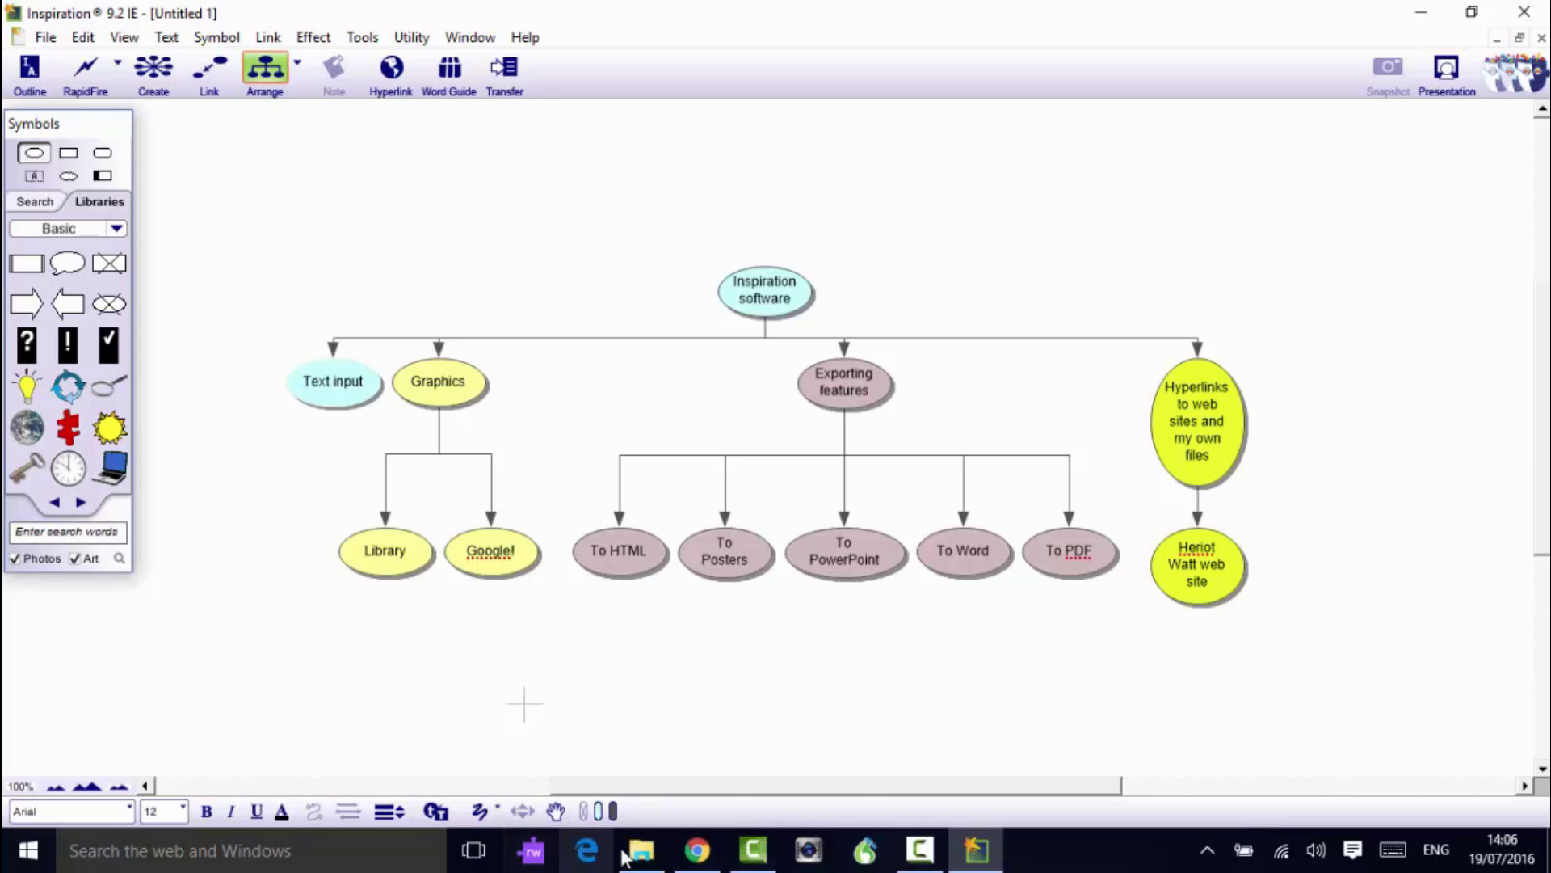
Step: In Chrome, search 'hw' and open the Heriot-Watt University homepage
{"action": "left_click", "coordinate": [697, 849]}
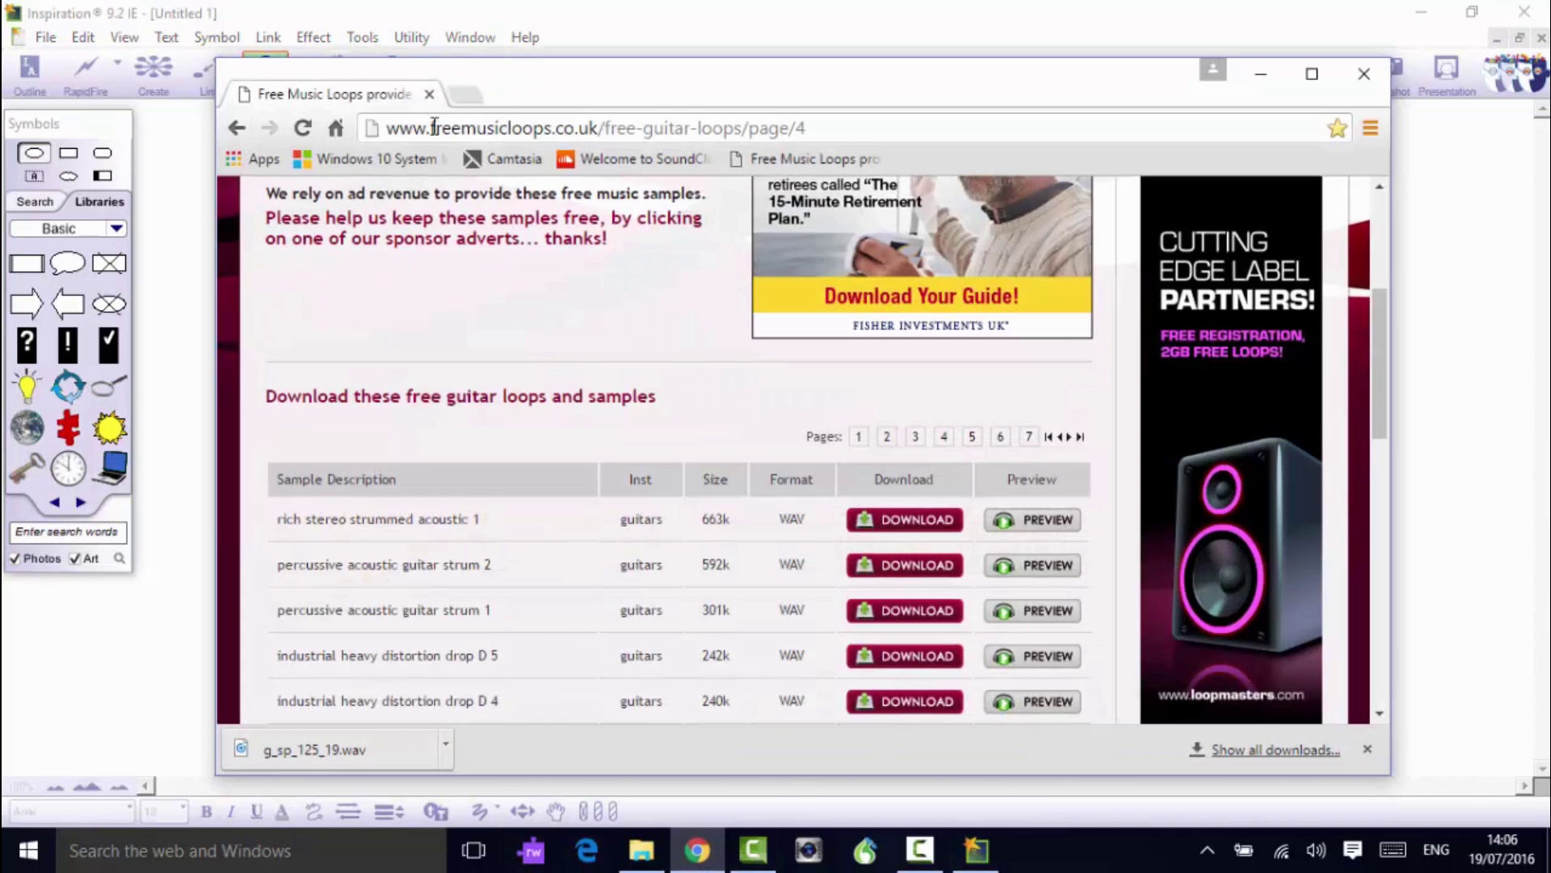
{"action": "left_click", "coordinate": [429, 133]}
{"action": "type", "text": "http://support.hw.ac.uk"}
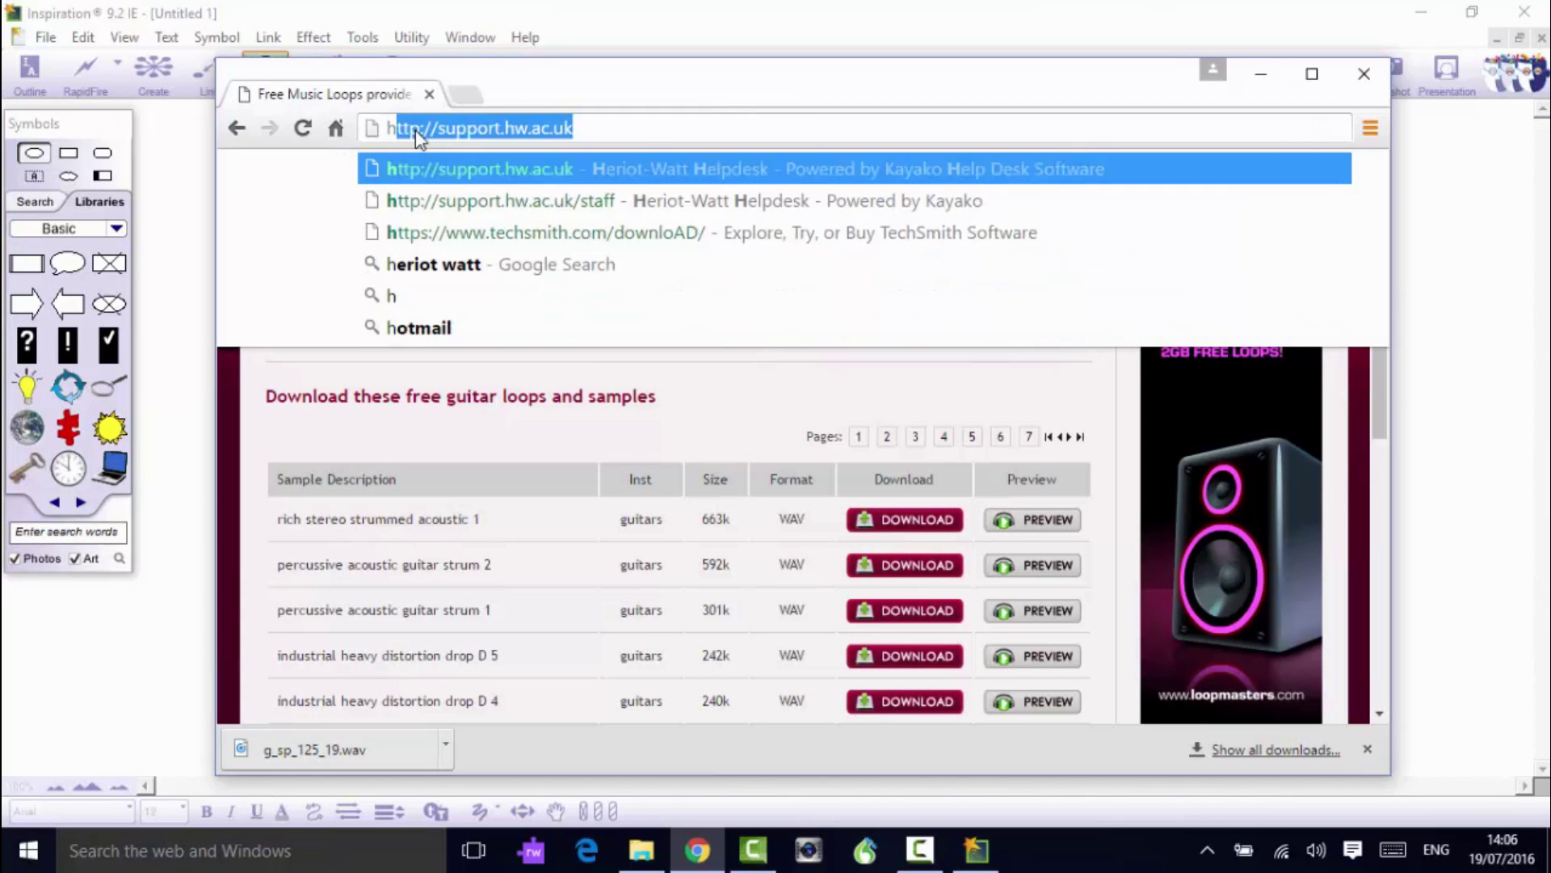
{"action": "key", "text": "alt+Home"}
{"action": "type", "text": "hw"}
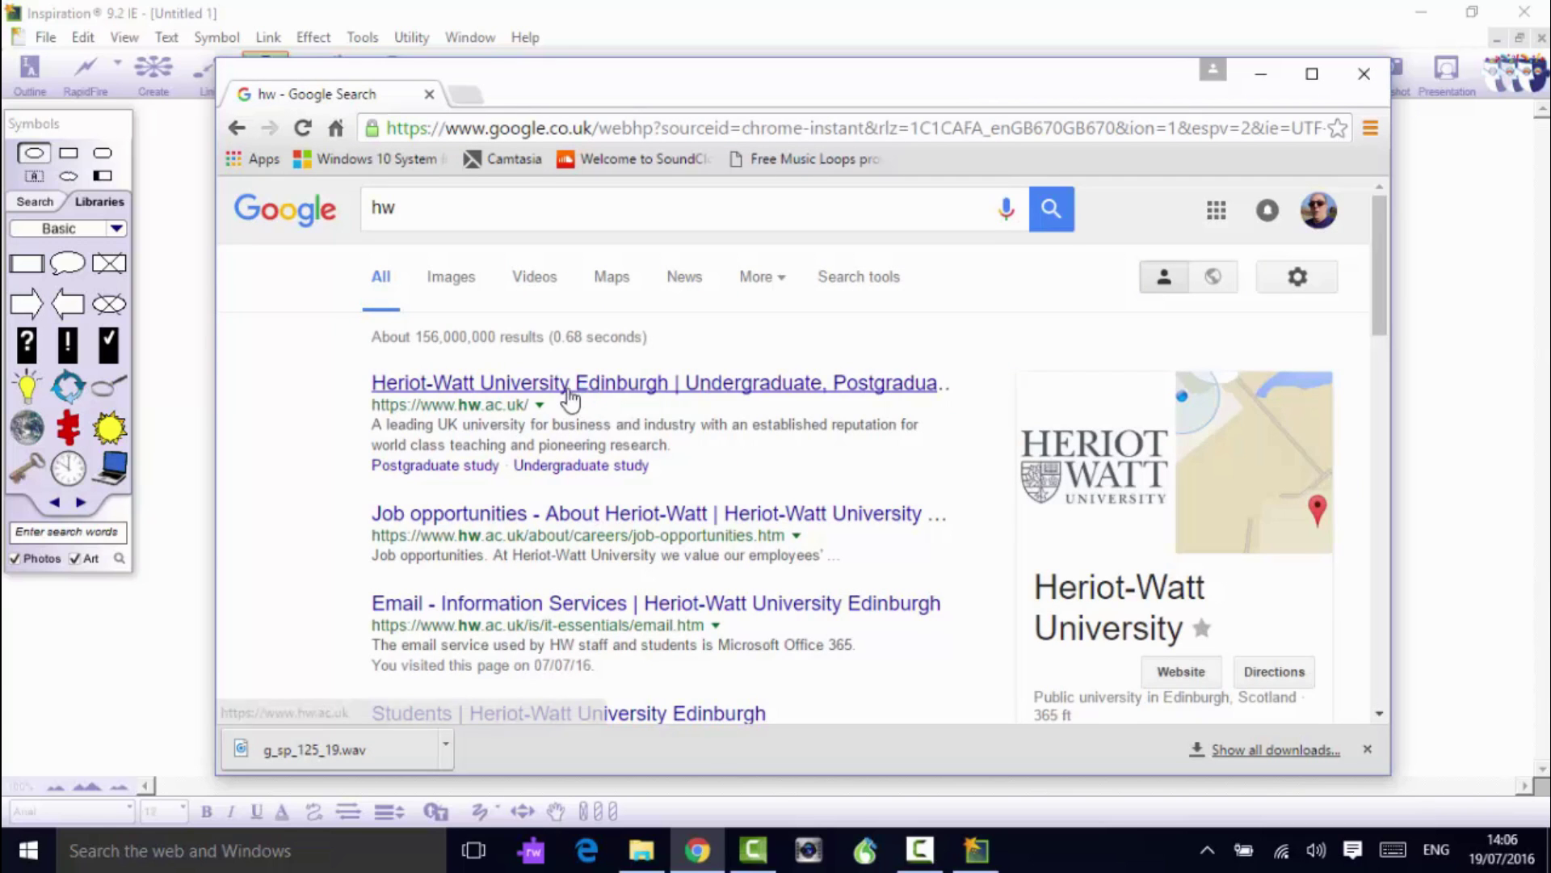
{"action": "left_click", "coordinate": [564, 381]}
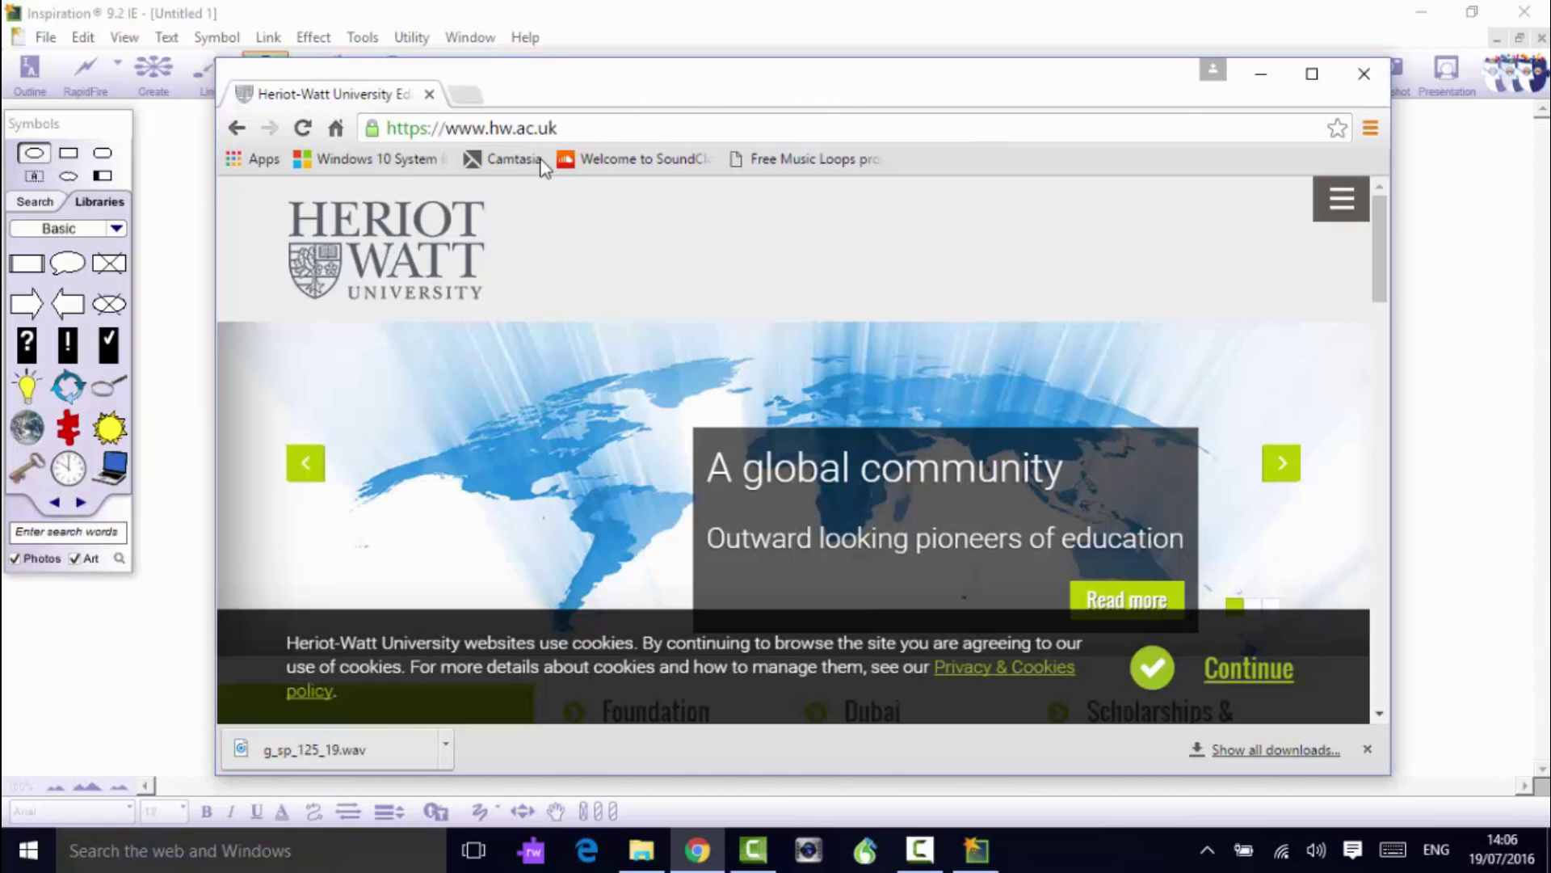
{"action": "left_click", "coordinate": [530, 128]}
{"action": "right_click", "coordinate": [527, 129]}
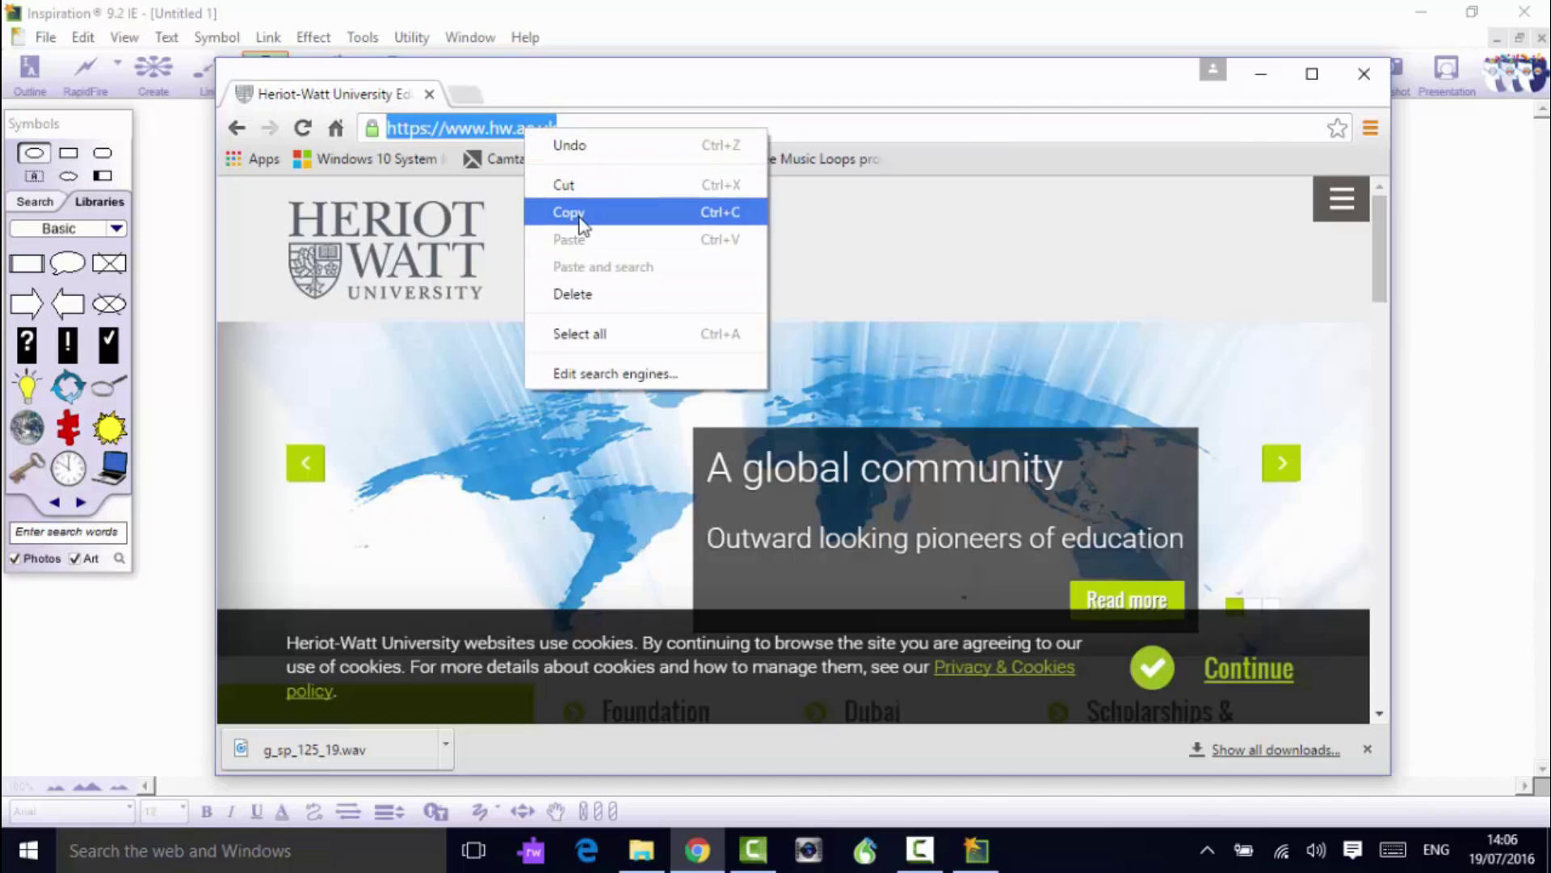
{"action": "left_click", "coordinate": [557, 208]}
{"action": "left_click", "coordinate": [1262, 74]}
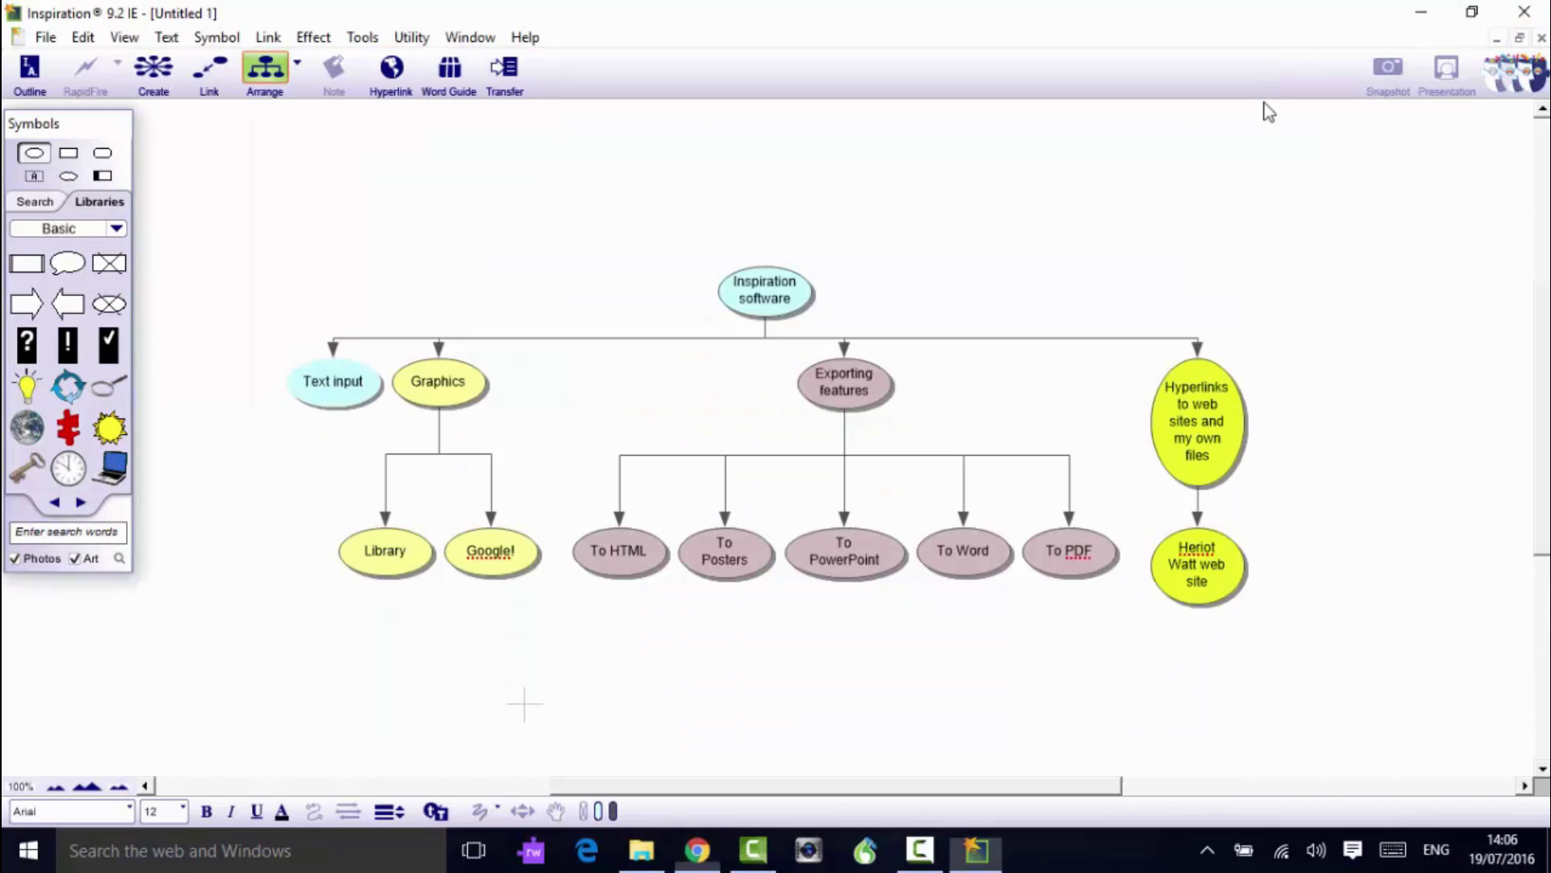
{"action": "left_click", "coordinate": [1200, 577]}
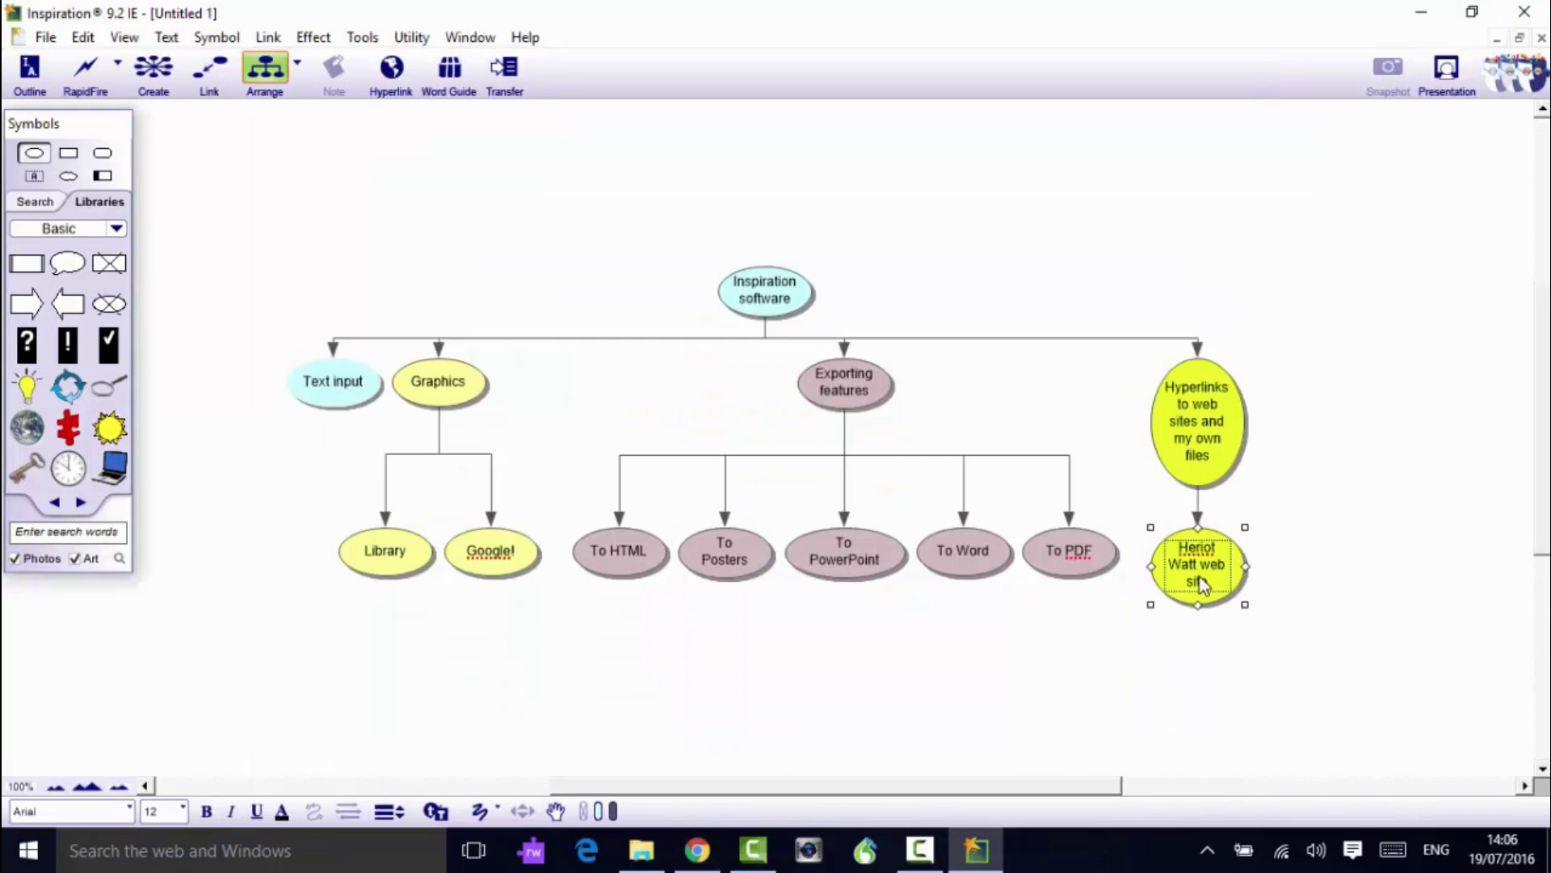
{"action": "left_click", "coordinate": [393, 74]}
{"action": "key", "text": "ctrl+v"}
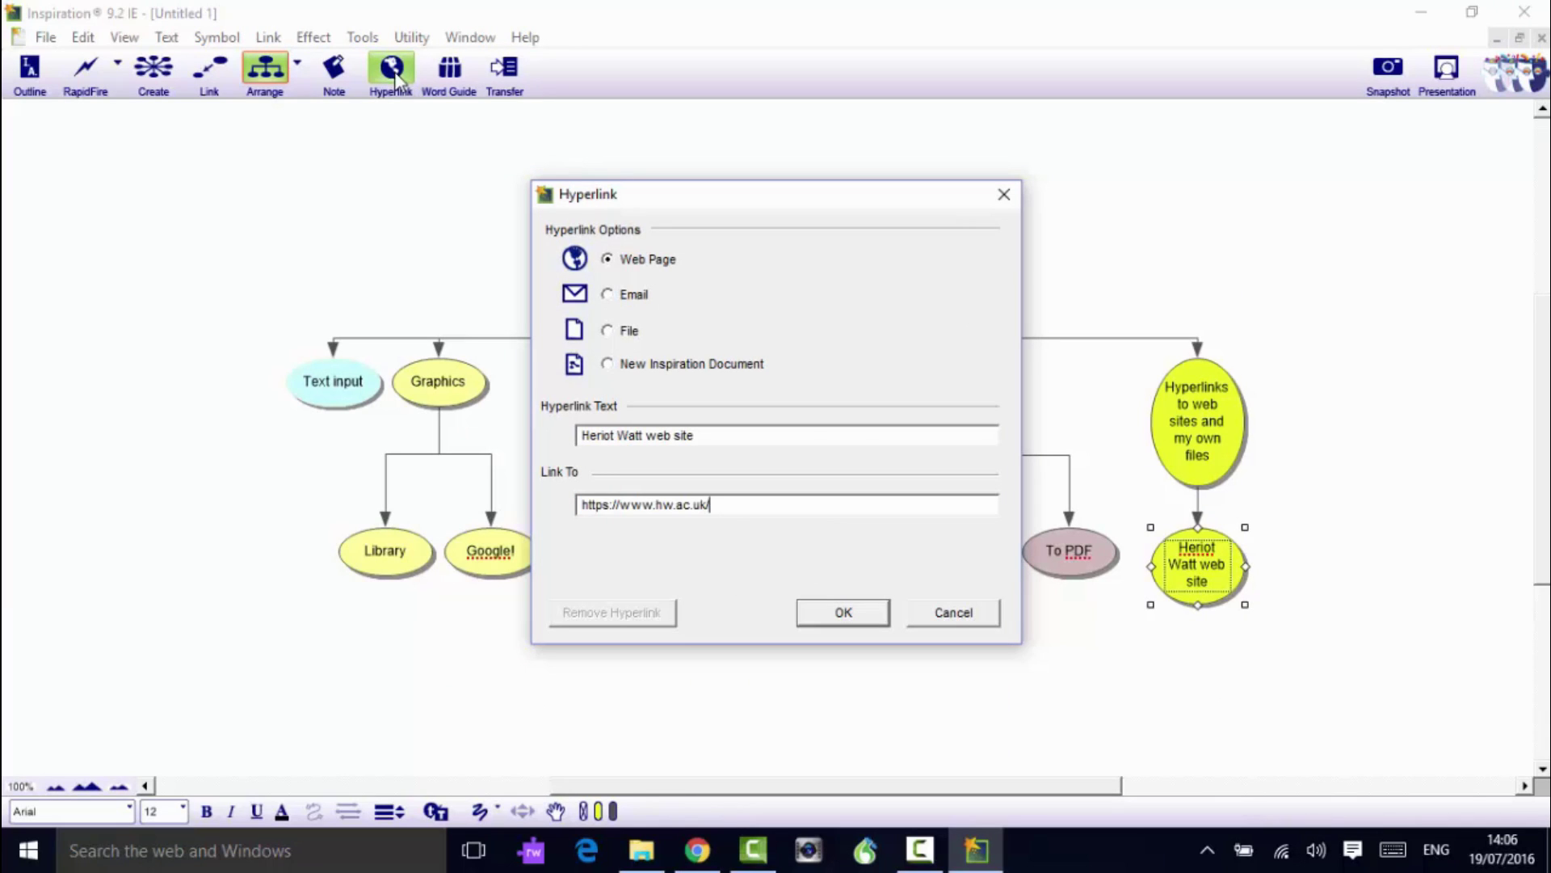
{"action": "left_click", "coordinate": [868, 617]}
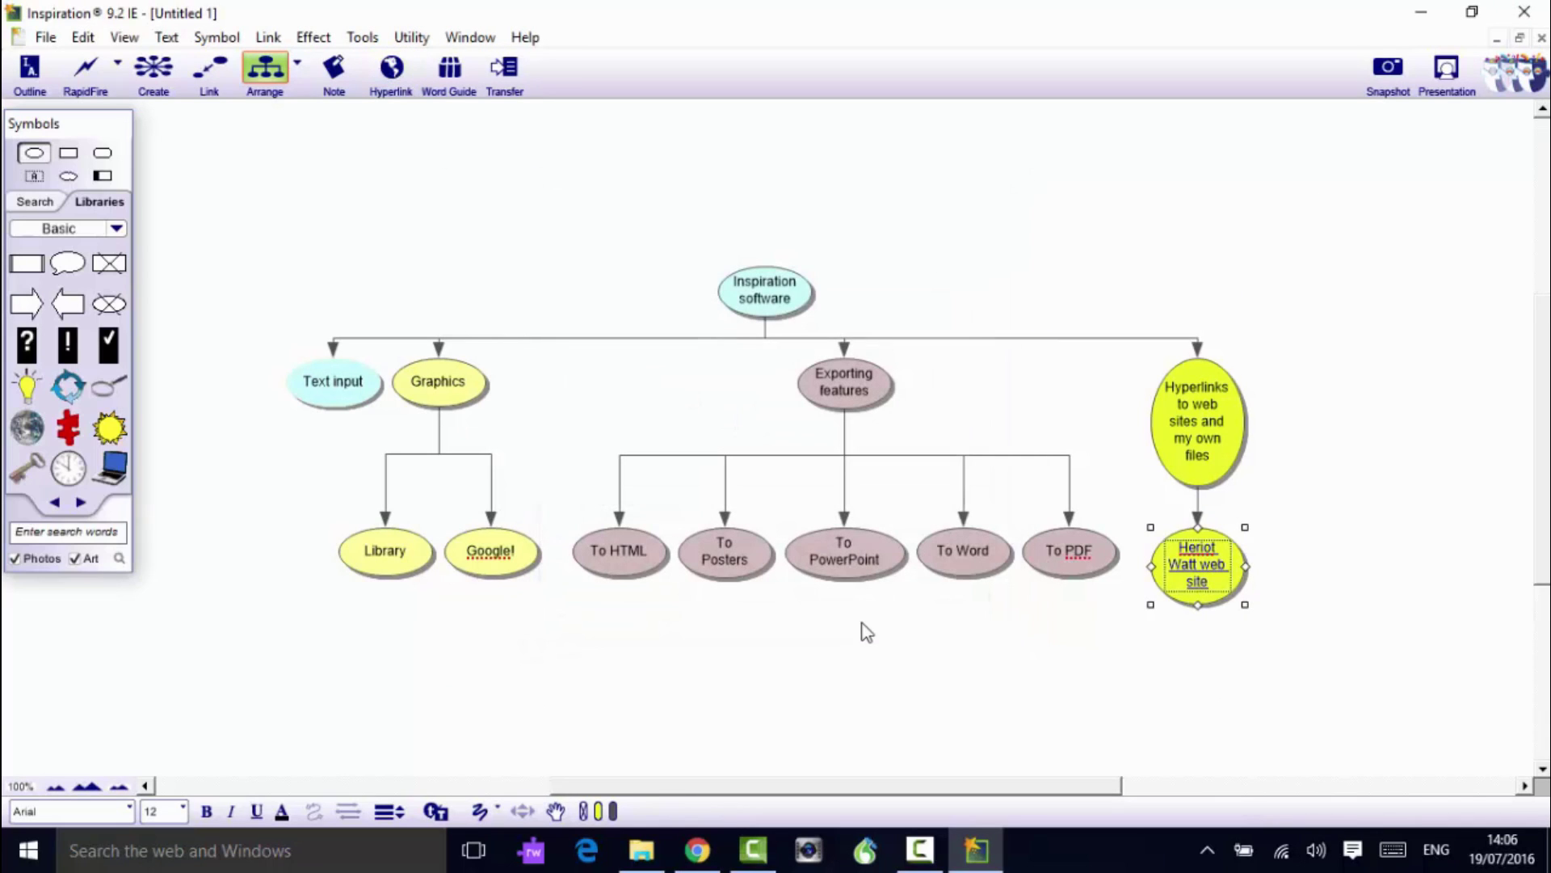
{"action": "left_click", "coordinate": [872, 654]}
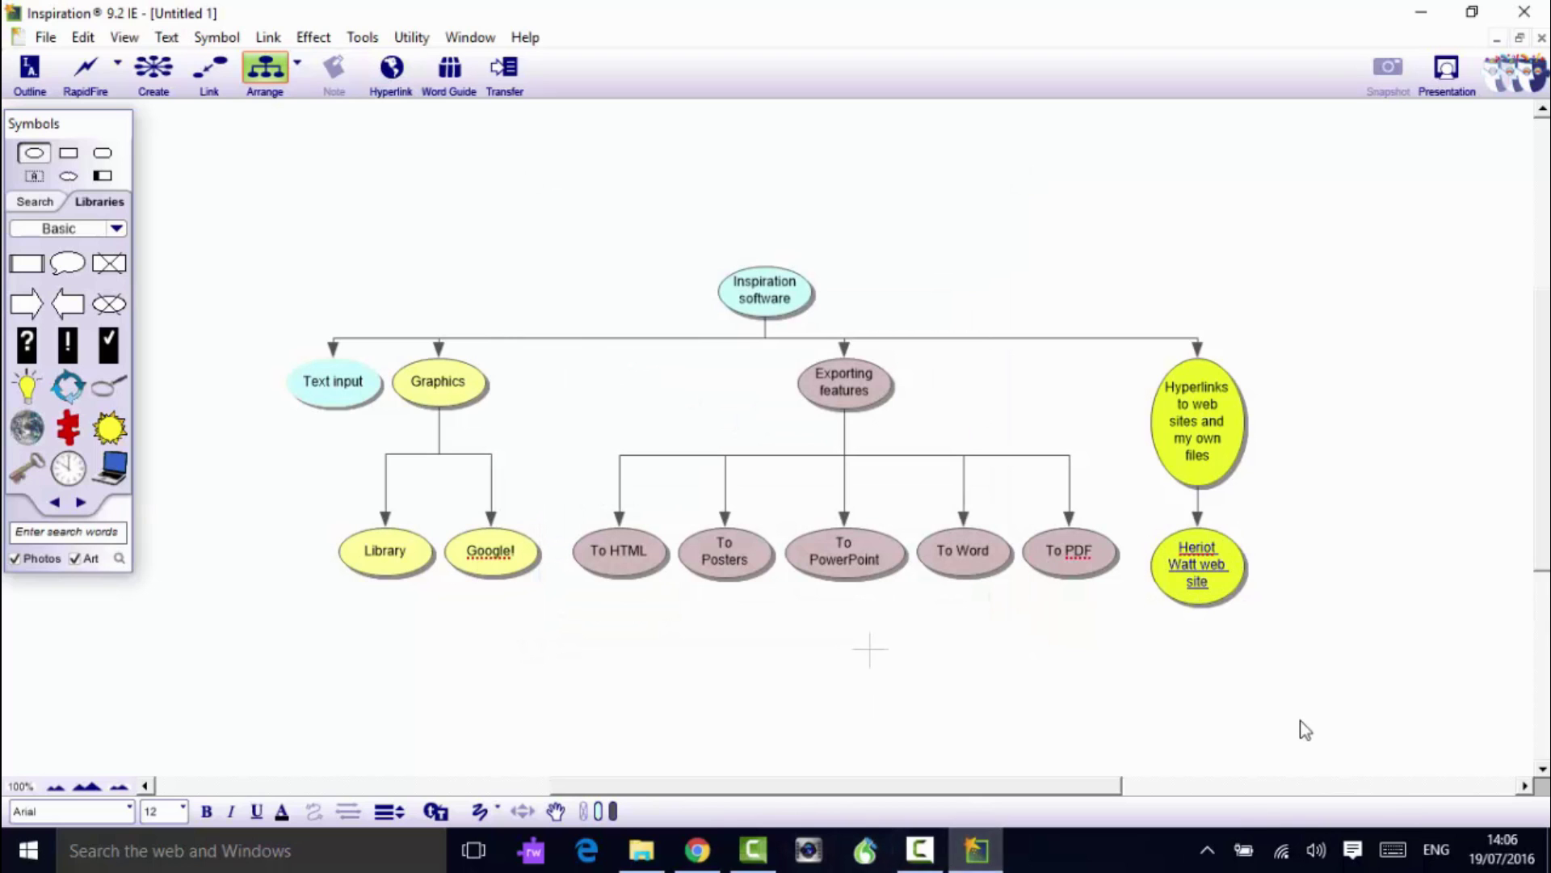
{"action": "left_click", "coordinate": [1184, 574]}
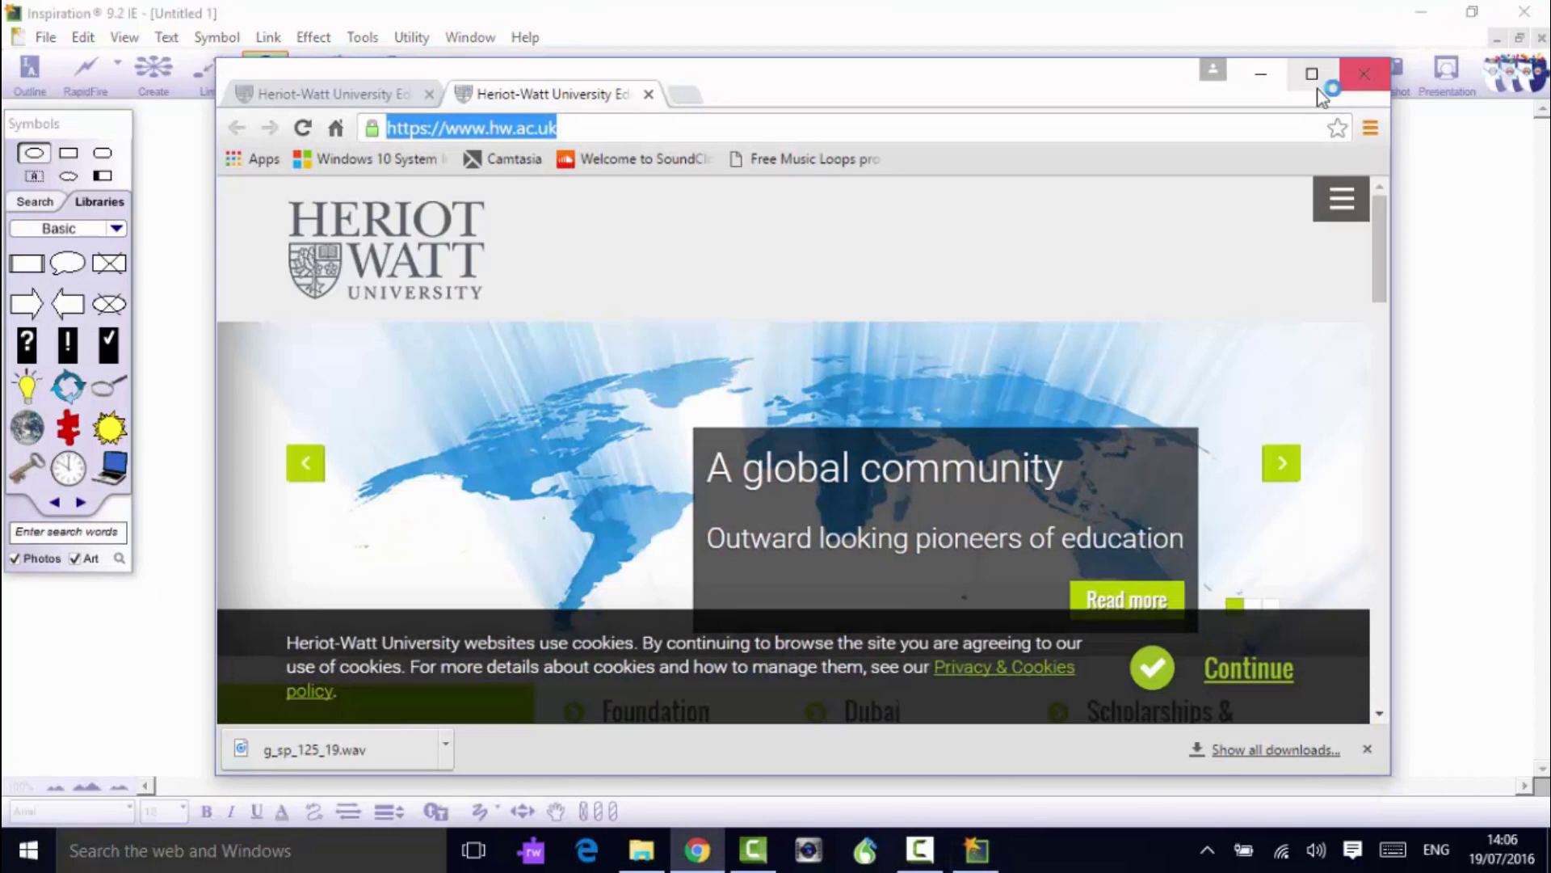
{"action": "left_click", "coordinate": [1260, 74]}
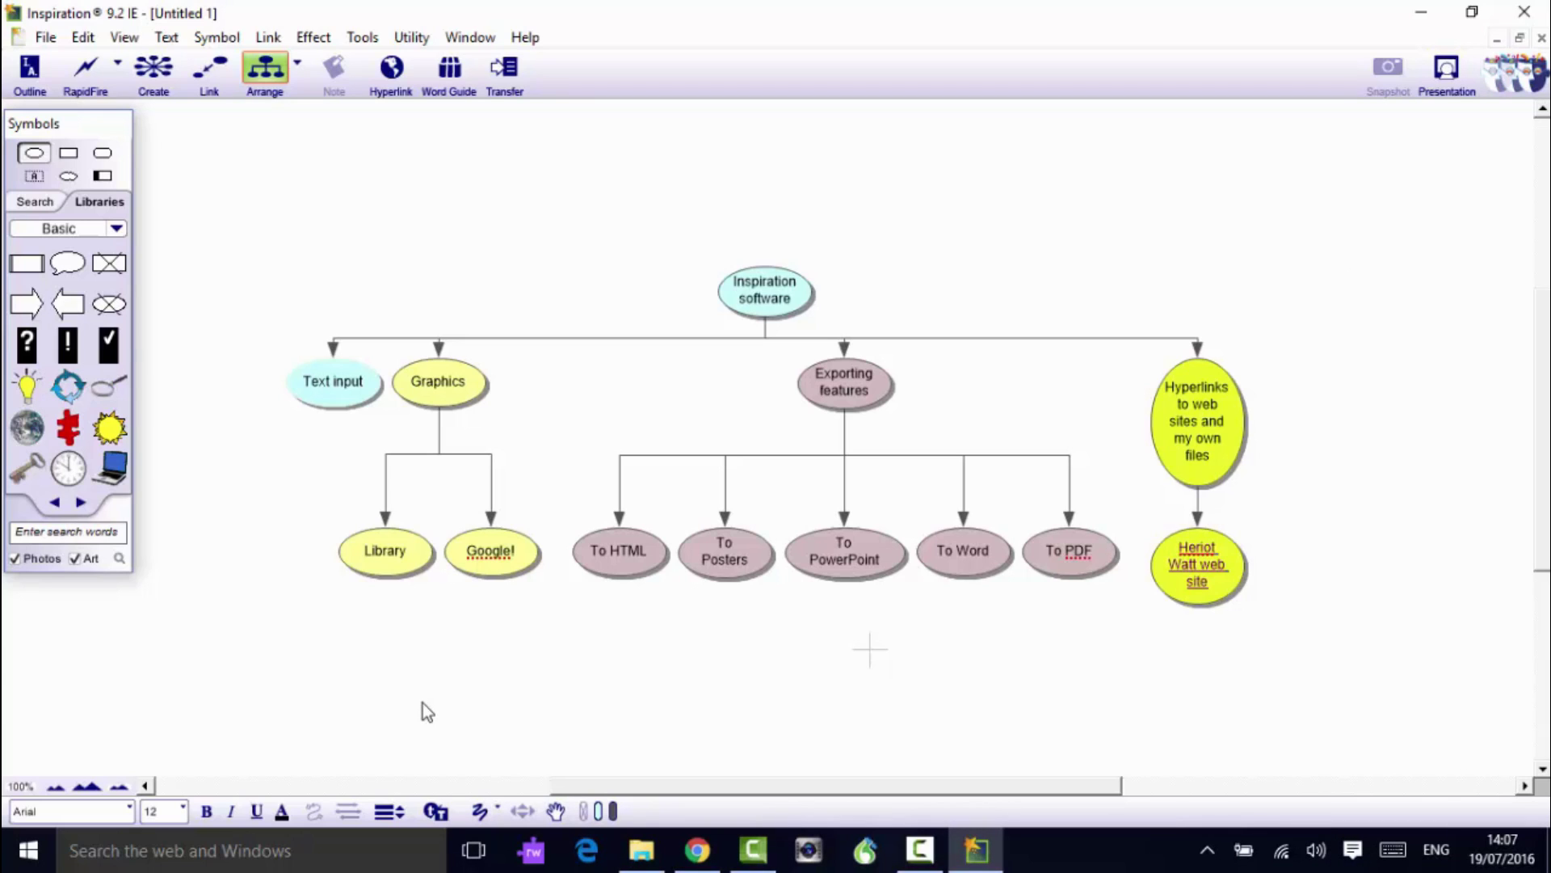
Step: Search symbols for 'library' and turn the Library node into the blue book picture
{"action": "left_click", "coordinate": [388, 558]}
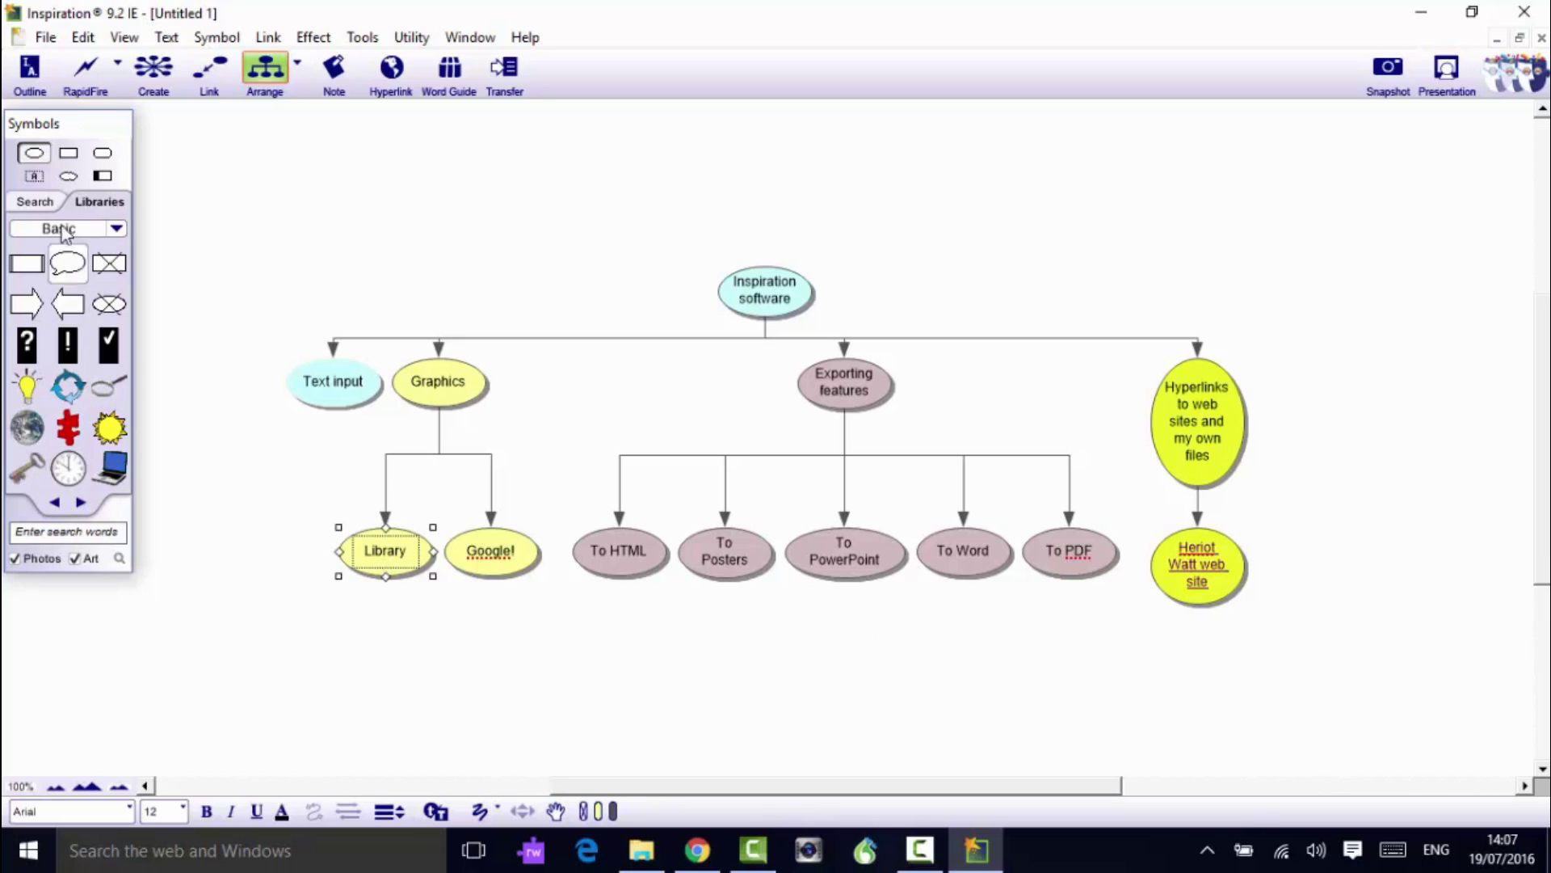
{"action": "left_click", "coordinate": [117, 229]}
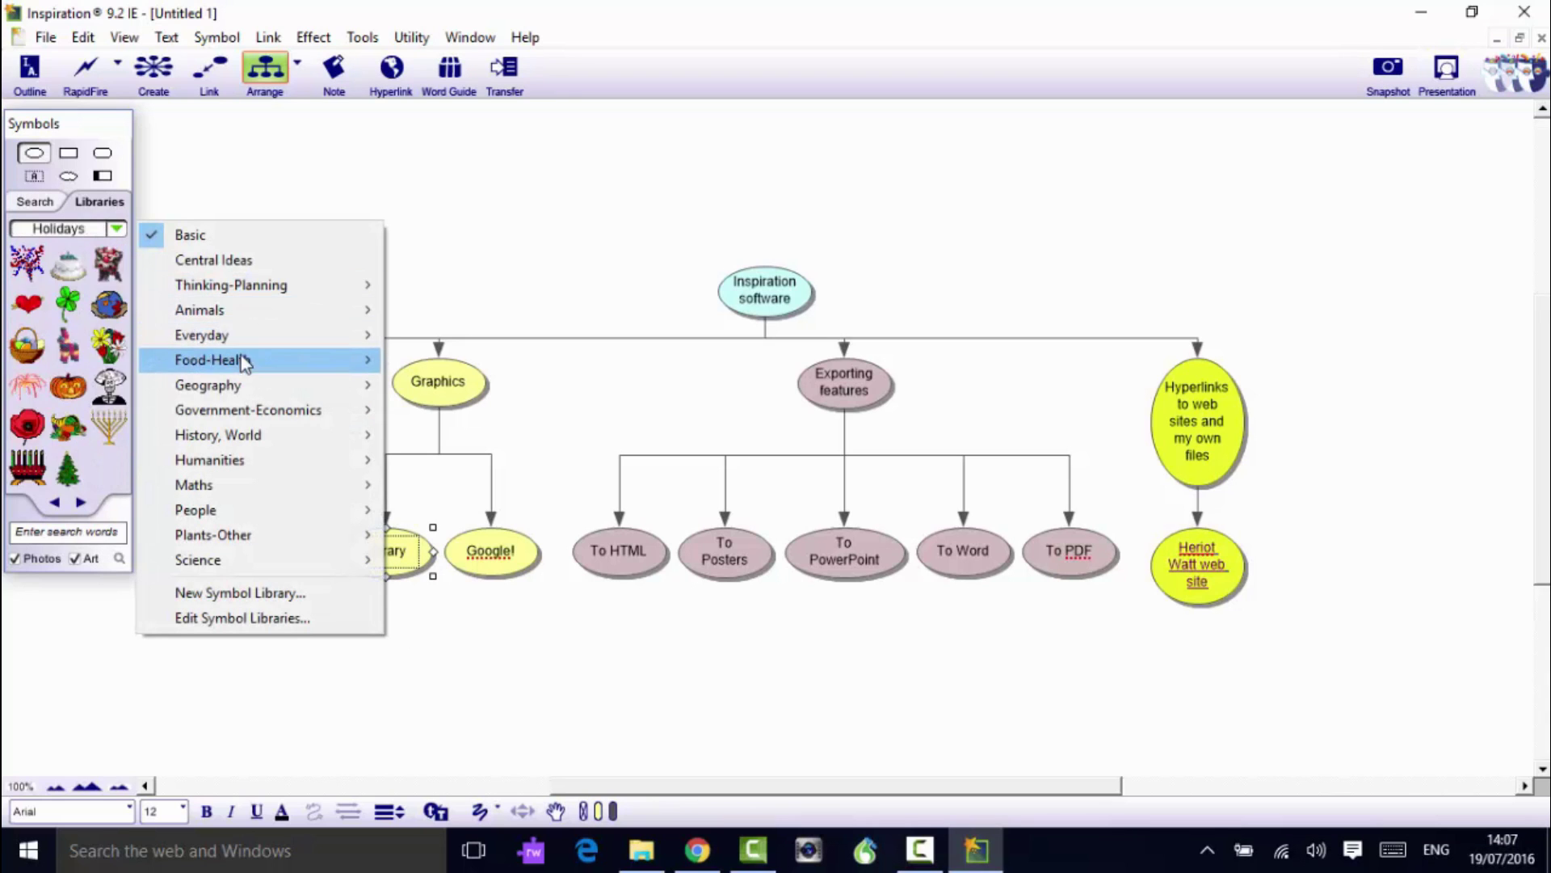
{"action": "left_click", "coordinate": [81, 527]}
{"action": "type", "text": "library"}
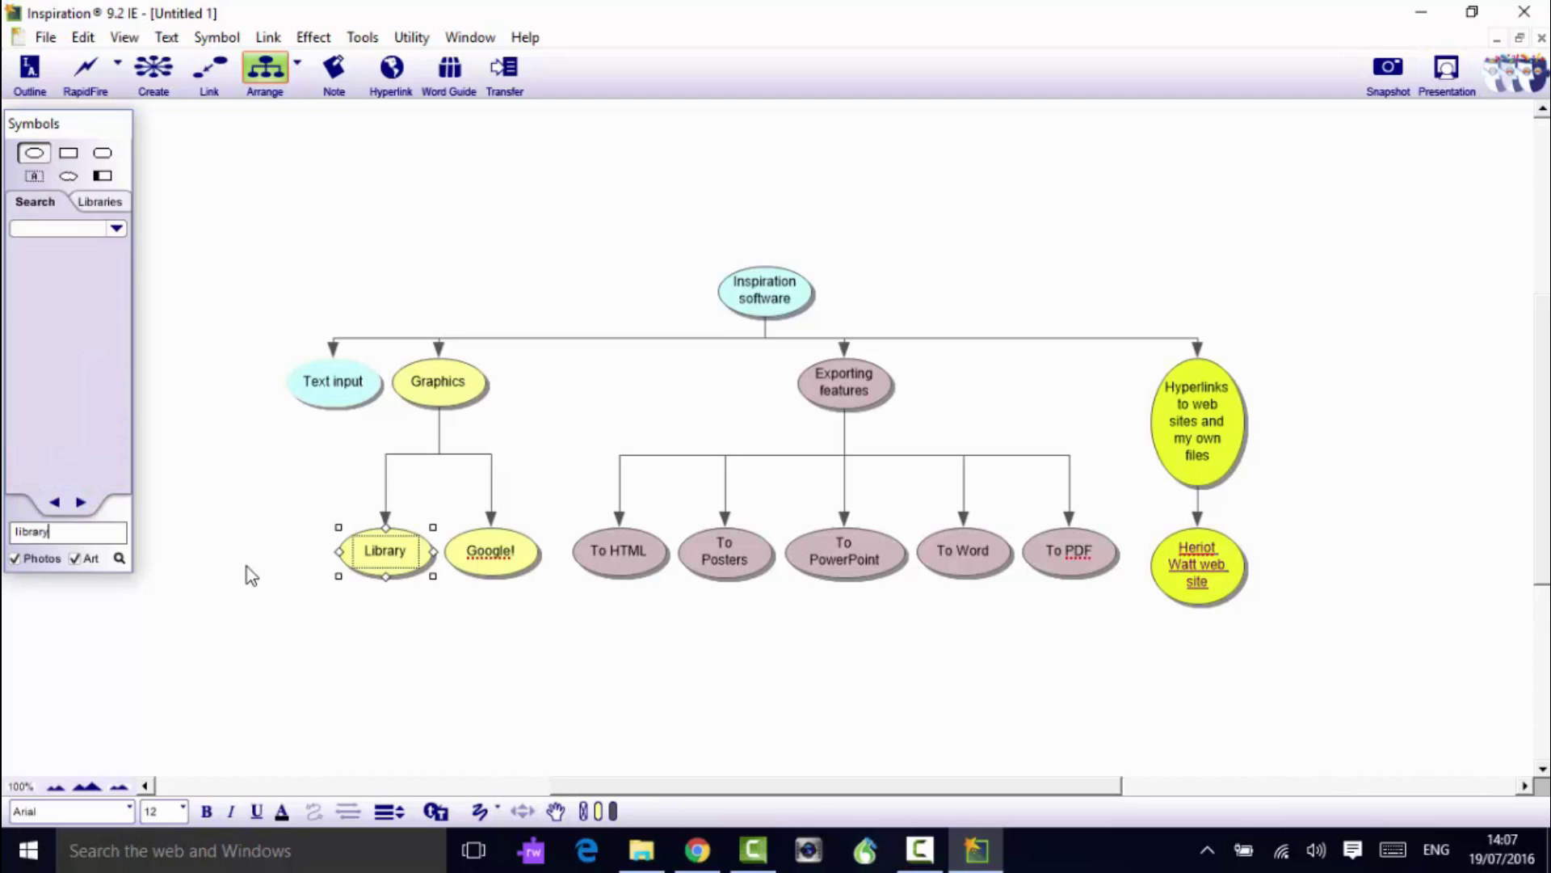
{"action": "key", "text": "Return"}
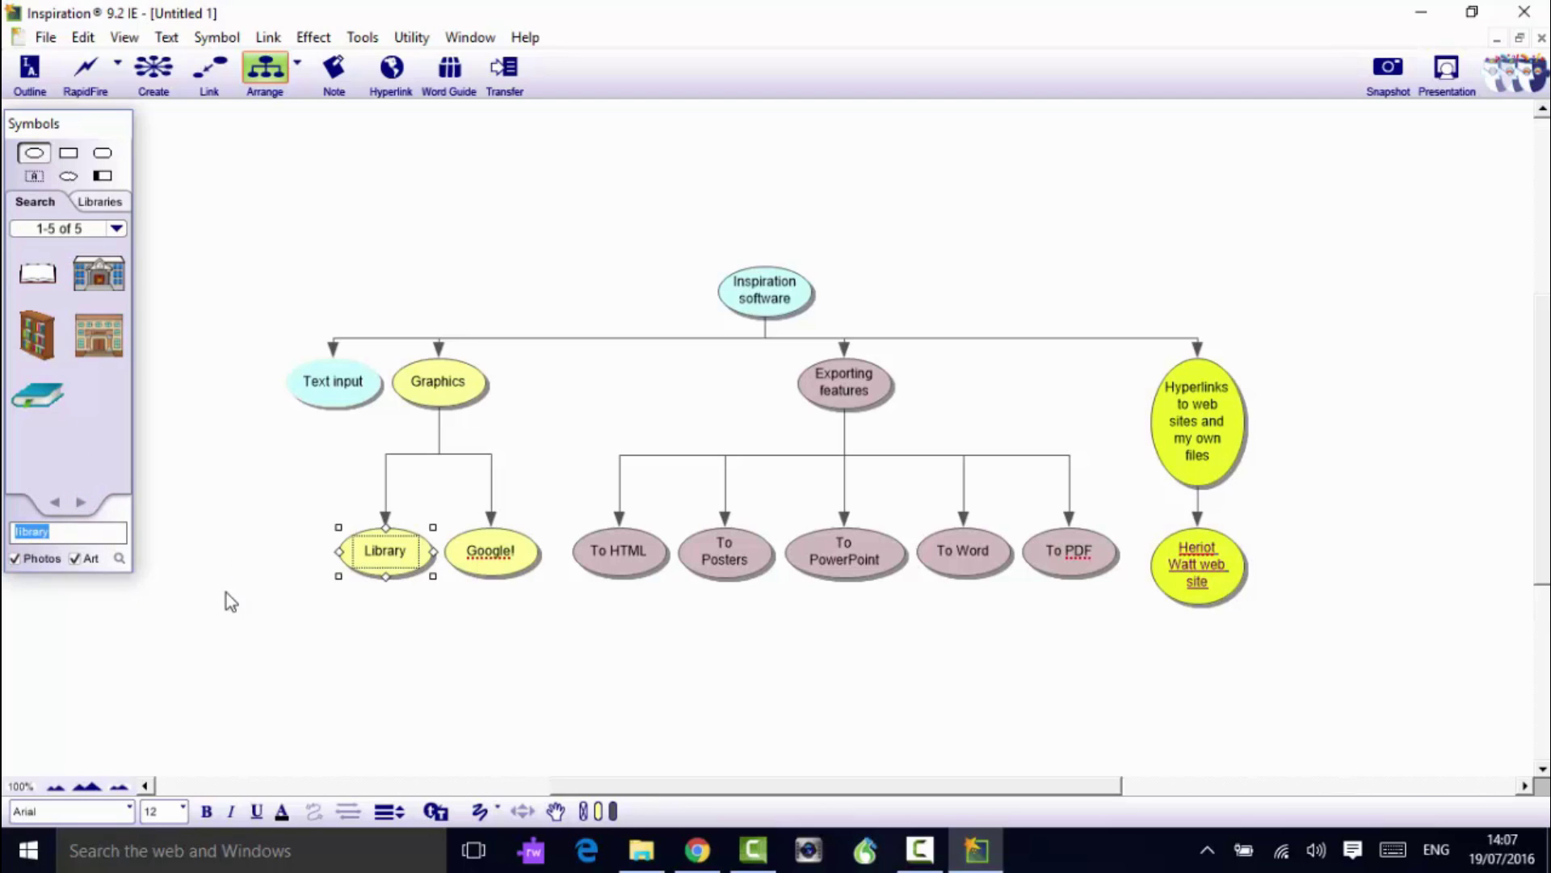
{"action": "left_click", "coordinate": [37, 395]}
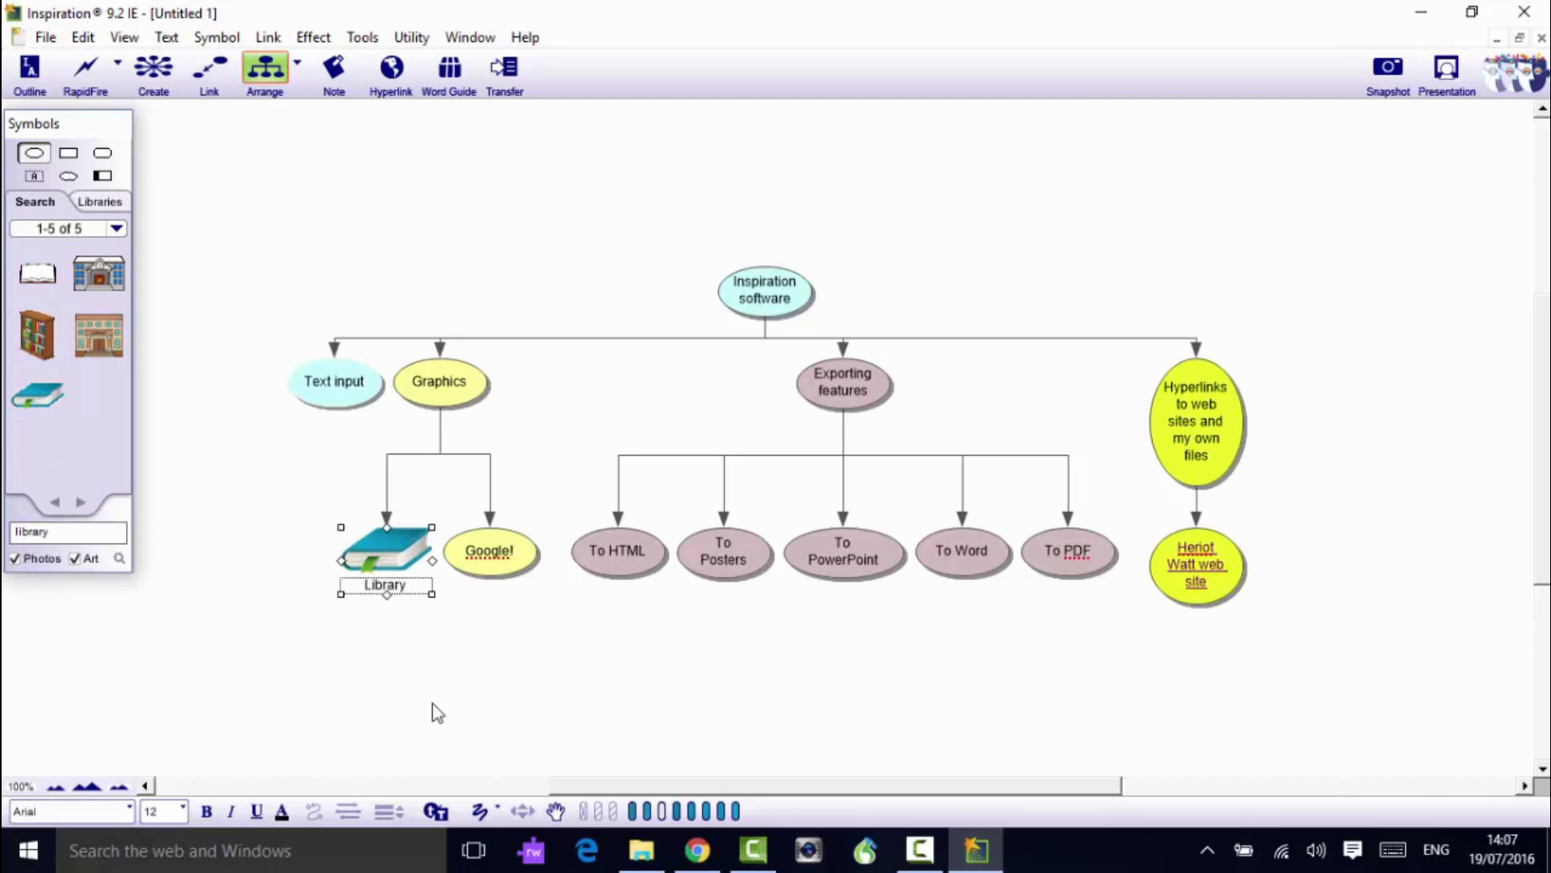
{"action": "left_click", "coordinate": [537, 652]}
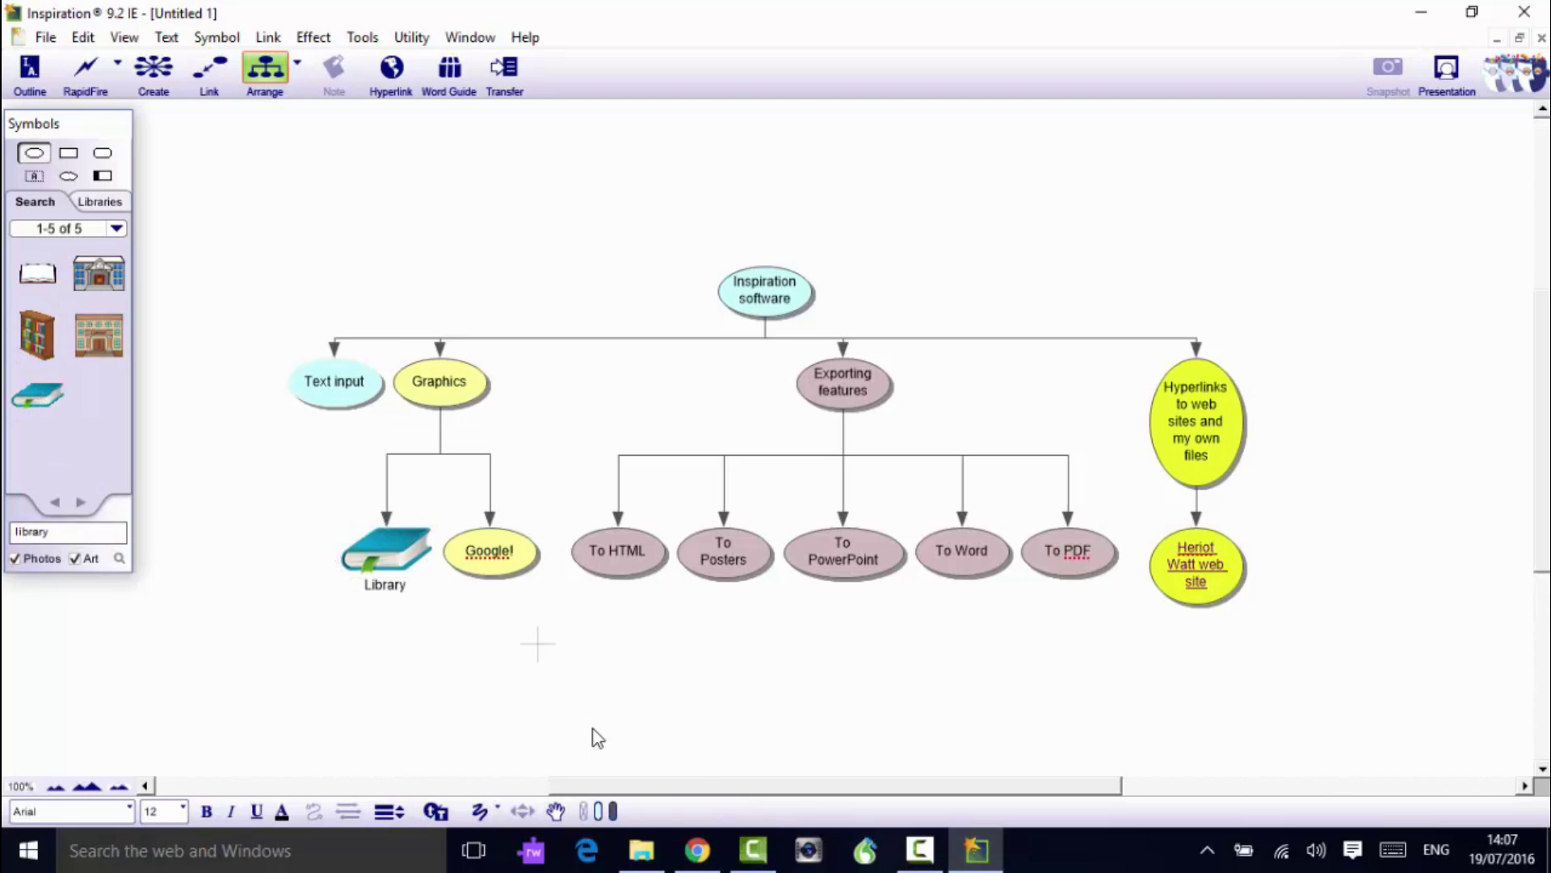
{"action": "left_click", "coordinate": [698, 849]}
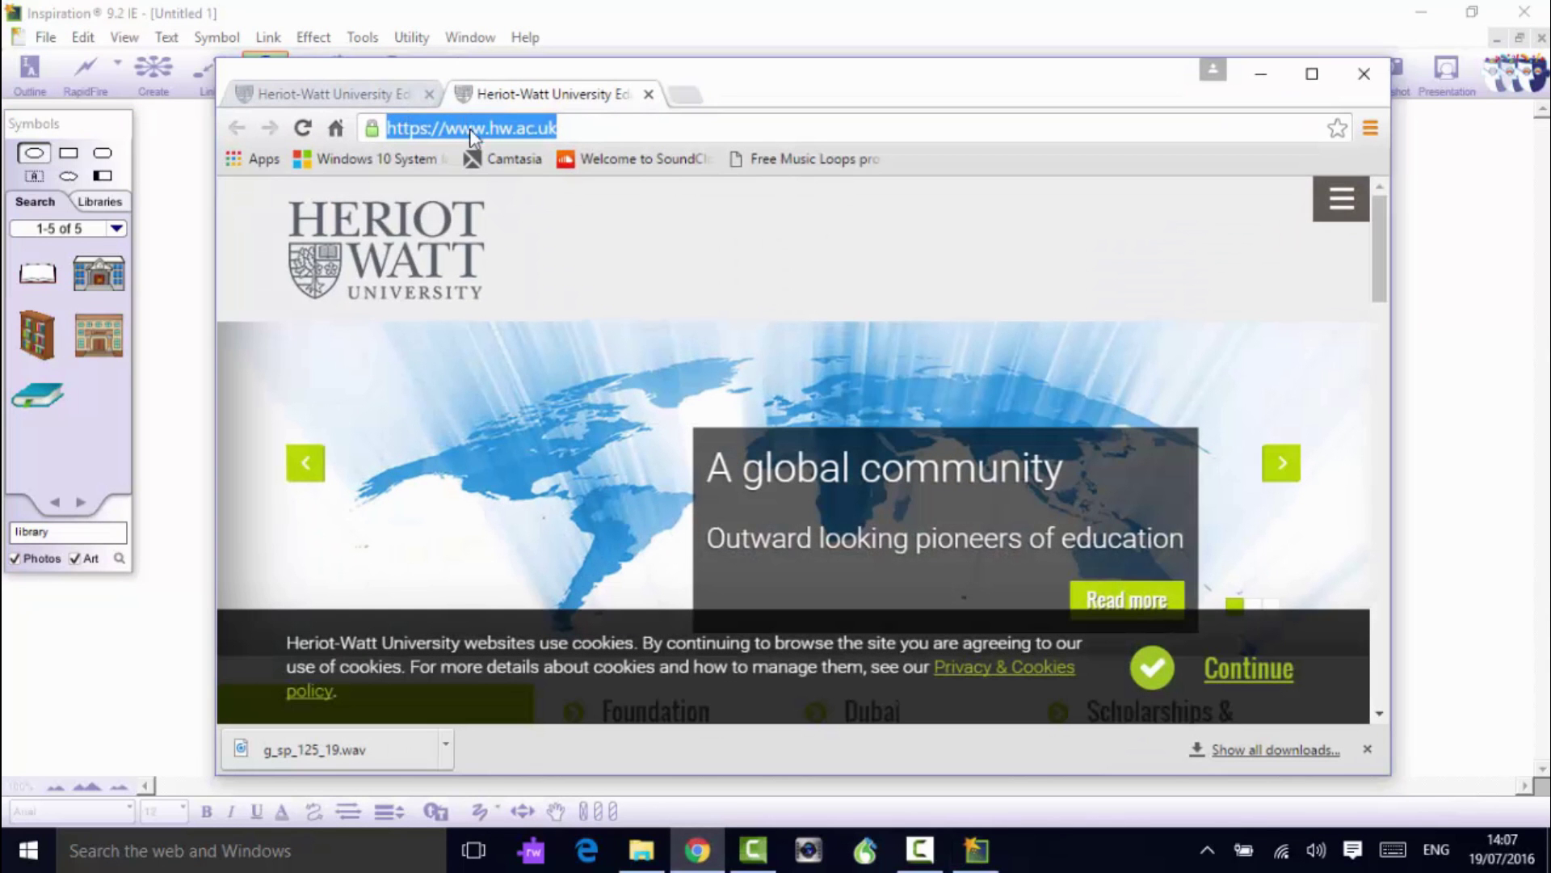
Step: Search the web for 'google images' and open the Google Images home page
{"action": "type", "text": "googl"}
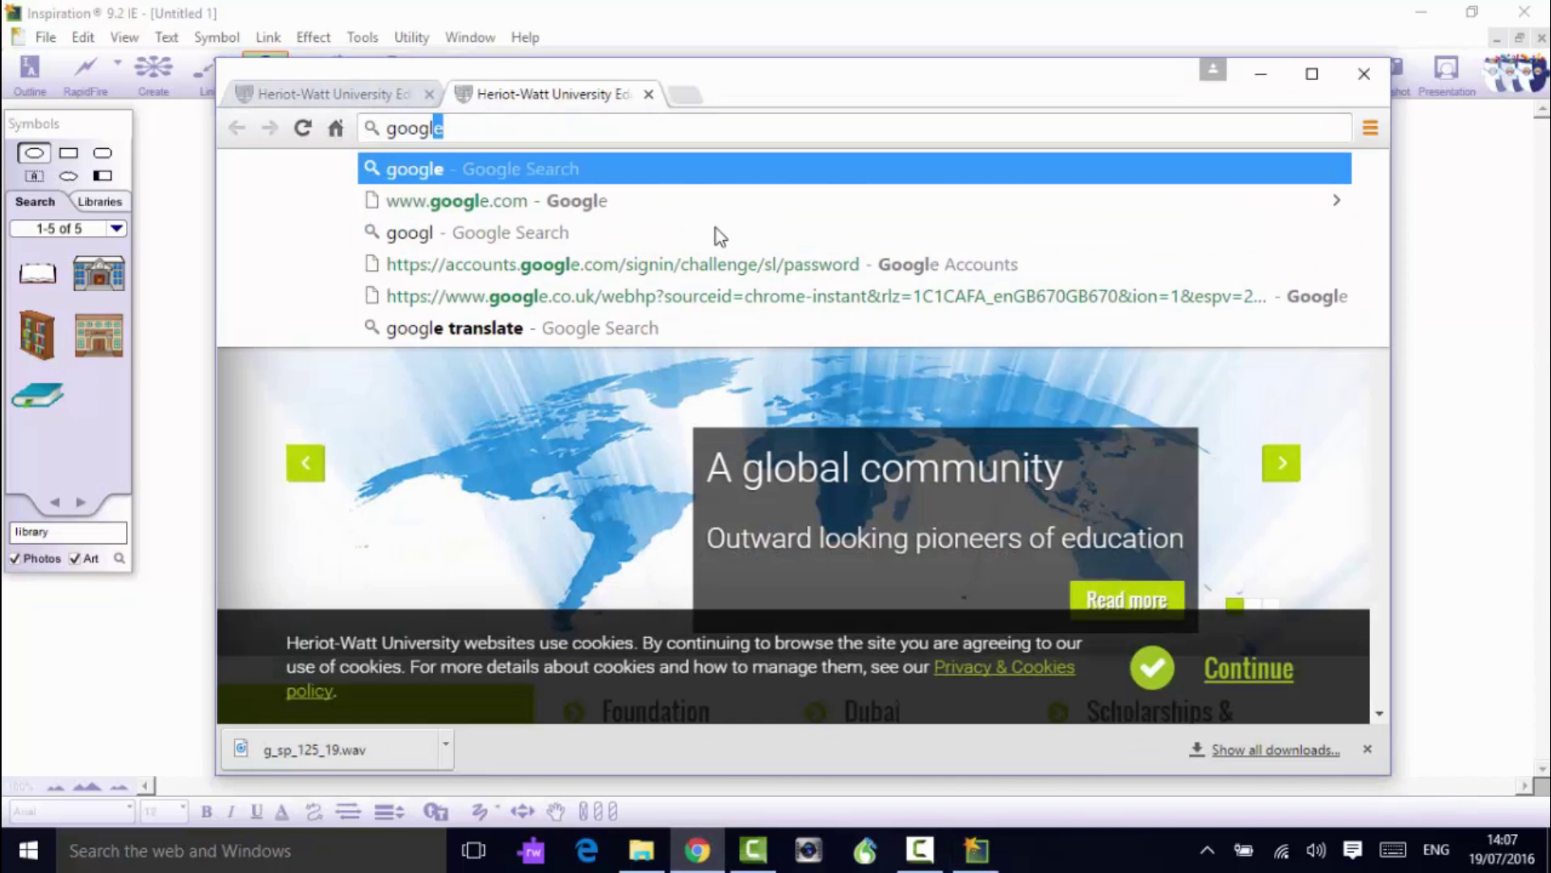
{"action": "type", "text": "e image"}
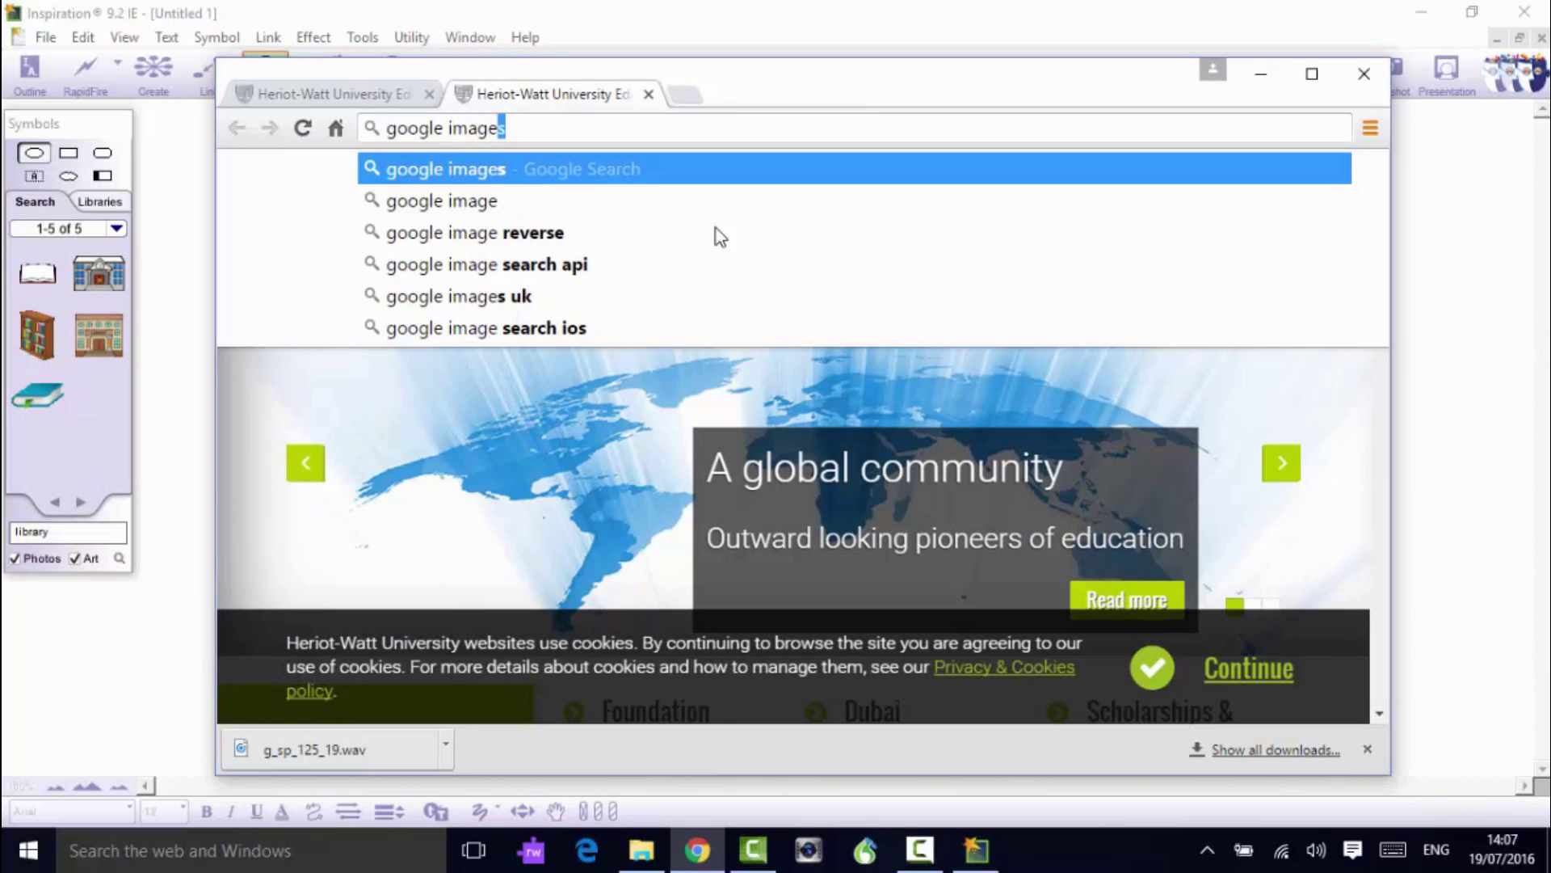
{"action": "key", "text": "Return"}
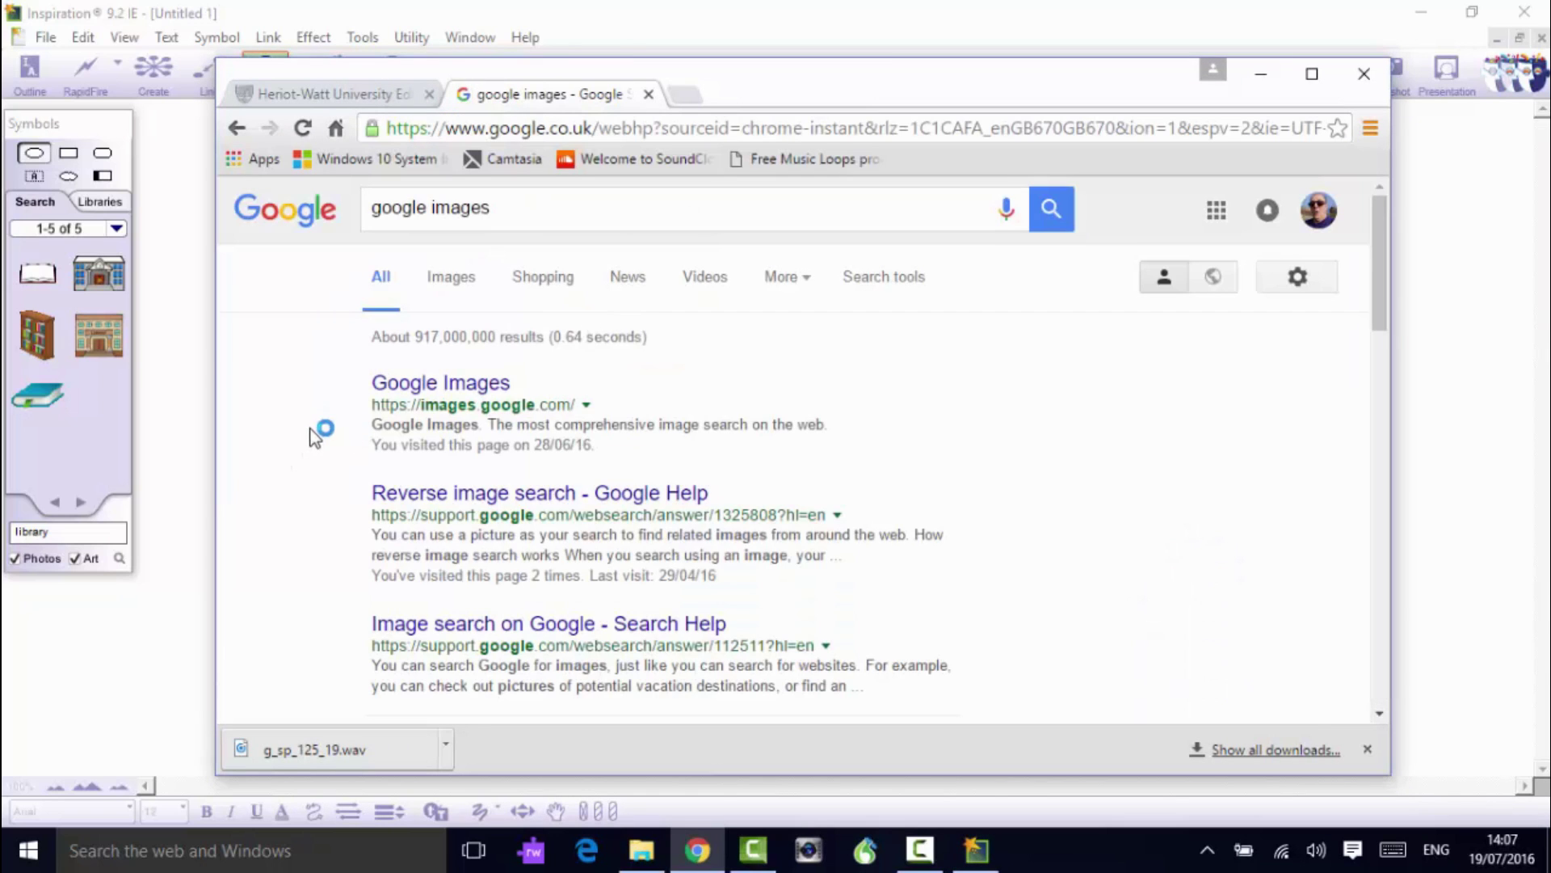
{"action": "left_click", "coordinate": [404, 381]}
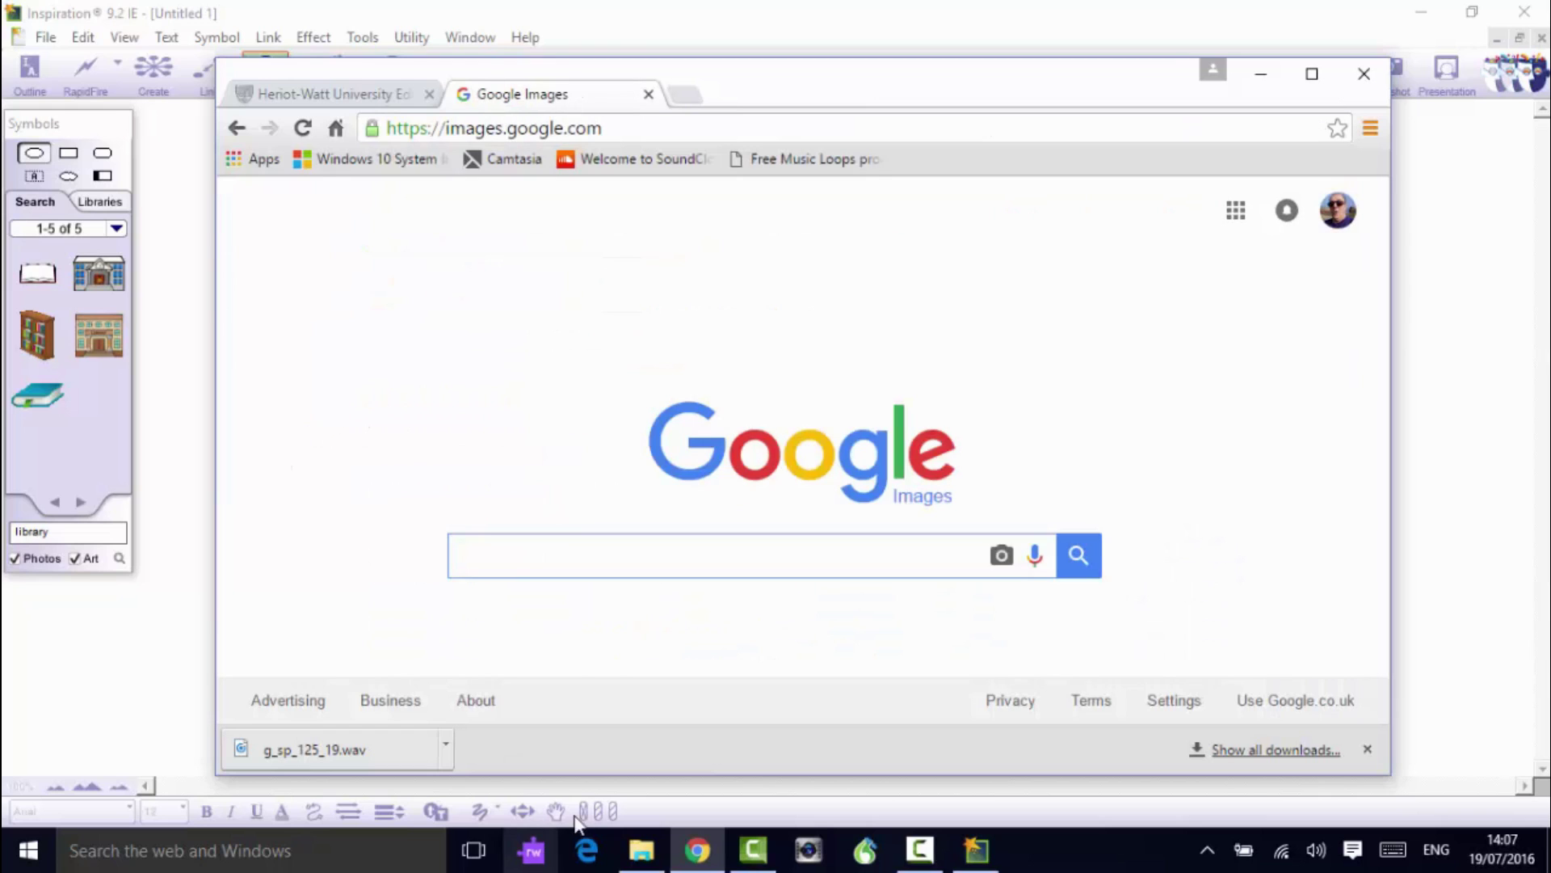
Step: Search images for 'inspiration software' and copy the green Inspiration box picture
{"action": "type", "text": "insp"}
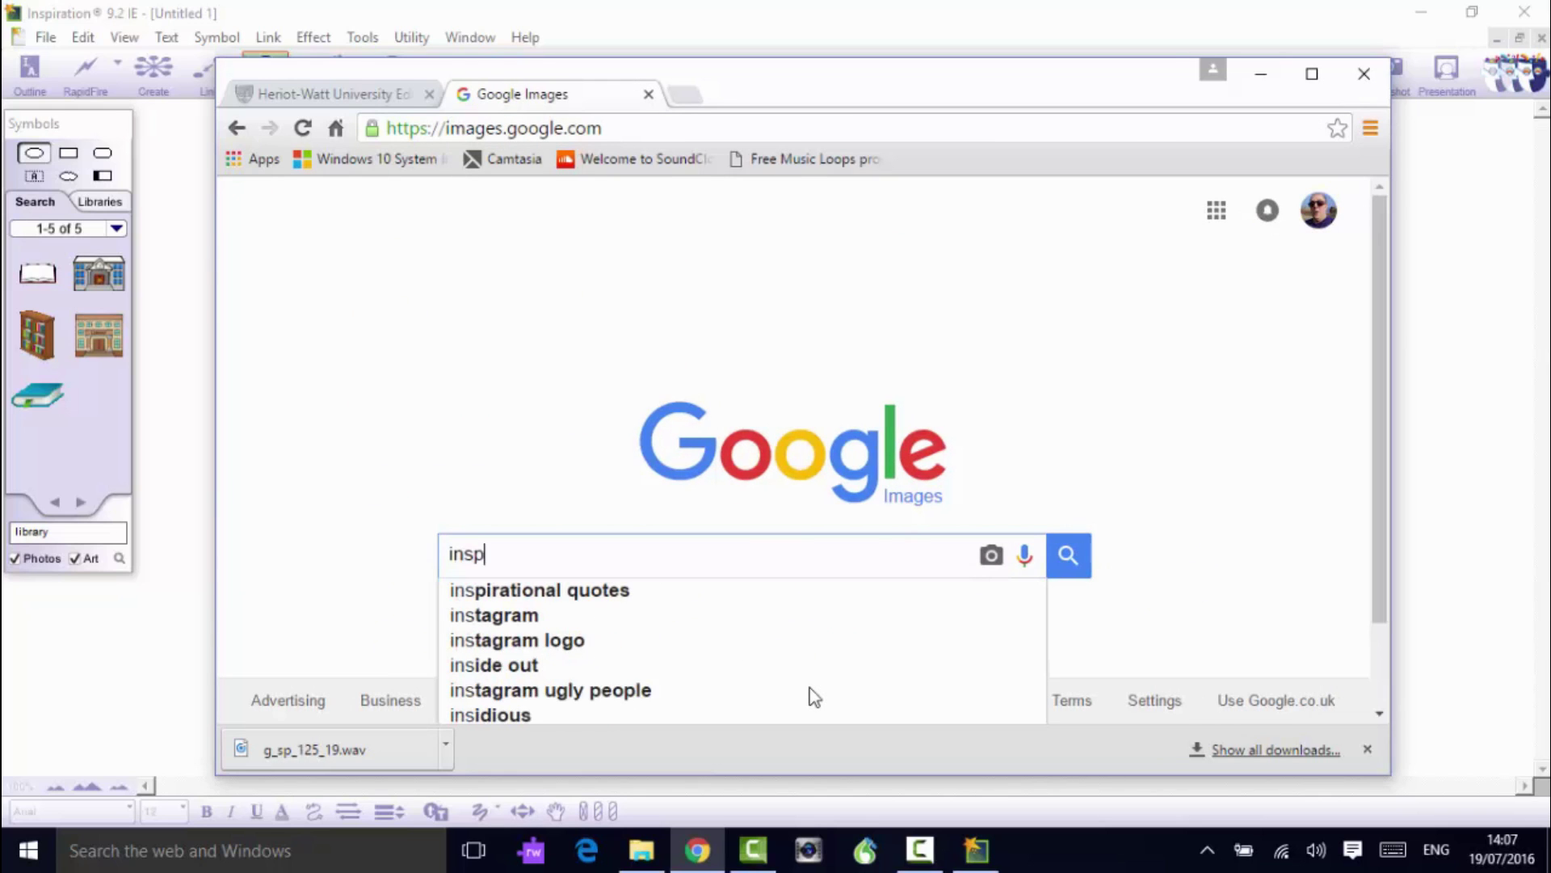
{"action": "type", "text": "iration "}
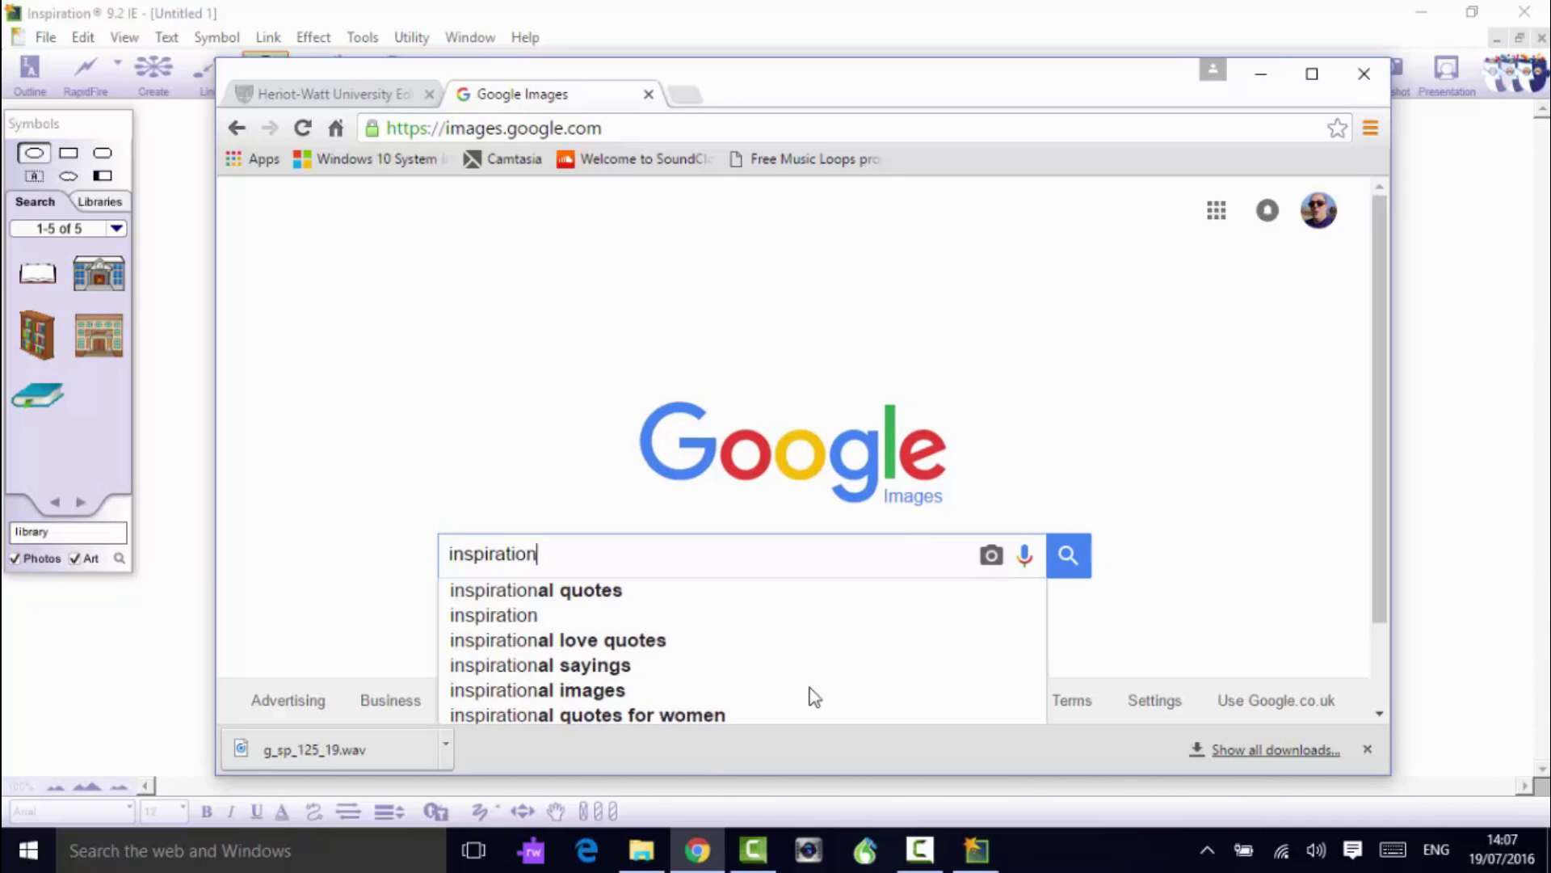
{"action": "type", "text": "softwa"}
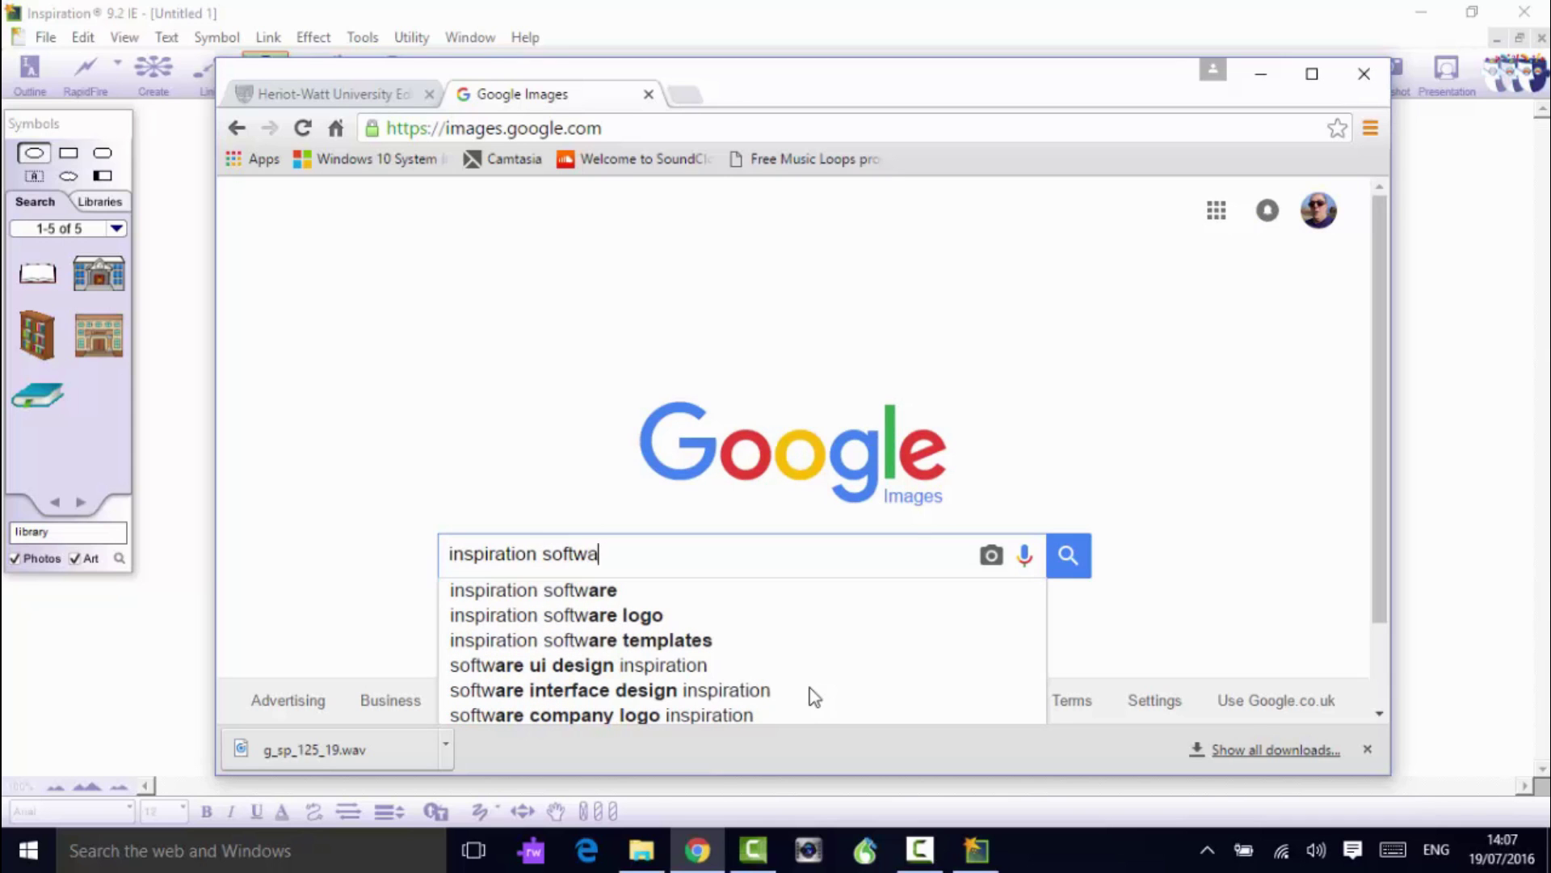
{"action": "type", "text": "re"}
{"action": "key", "text": "Return"}
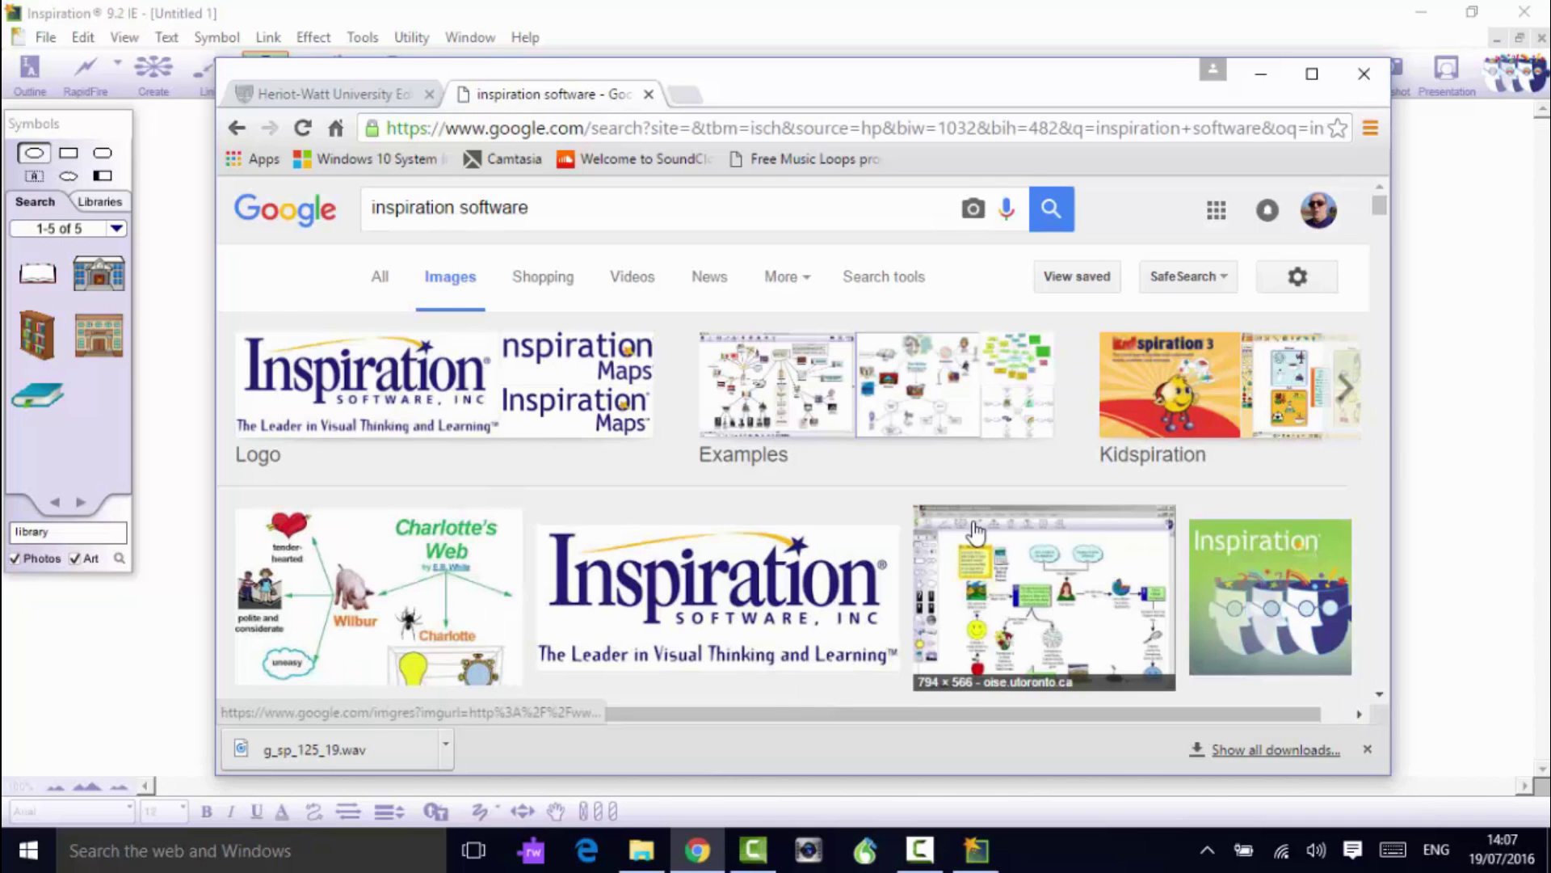
{"action": "scroll", "coordinate": [976, 531], "scroll_direction": "down", "scroll_amount": 3}
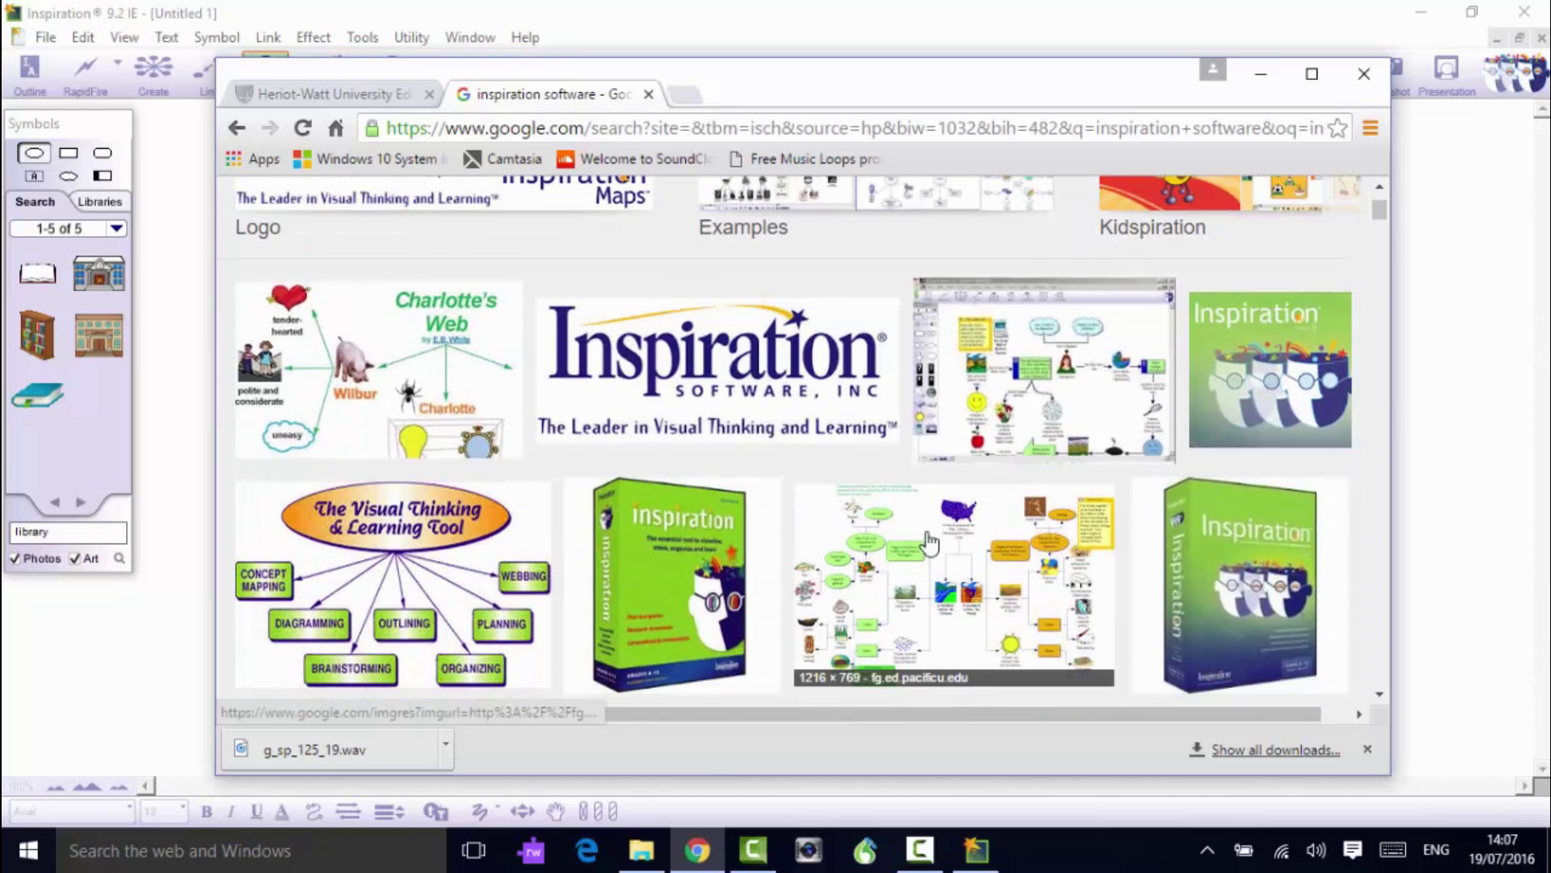
{"action": "right_click", "coordinate": [669, 540]}
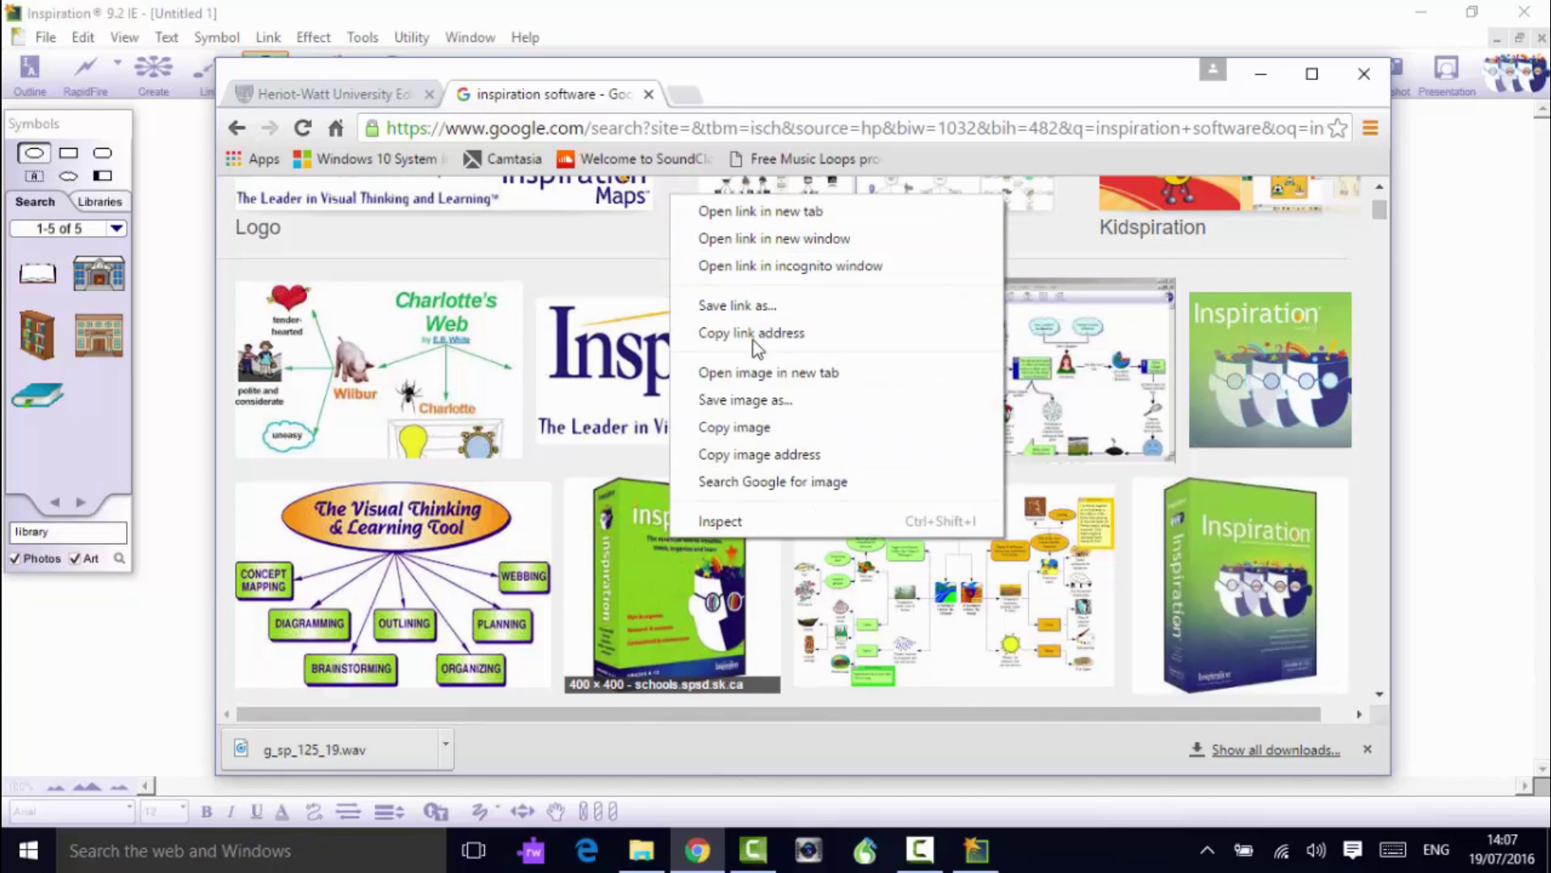
{"action": "left_click", "coordinate": [722, 428]}
{"action": "left_click", "coordinate": [1262, 74]}
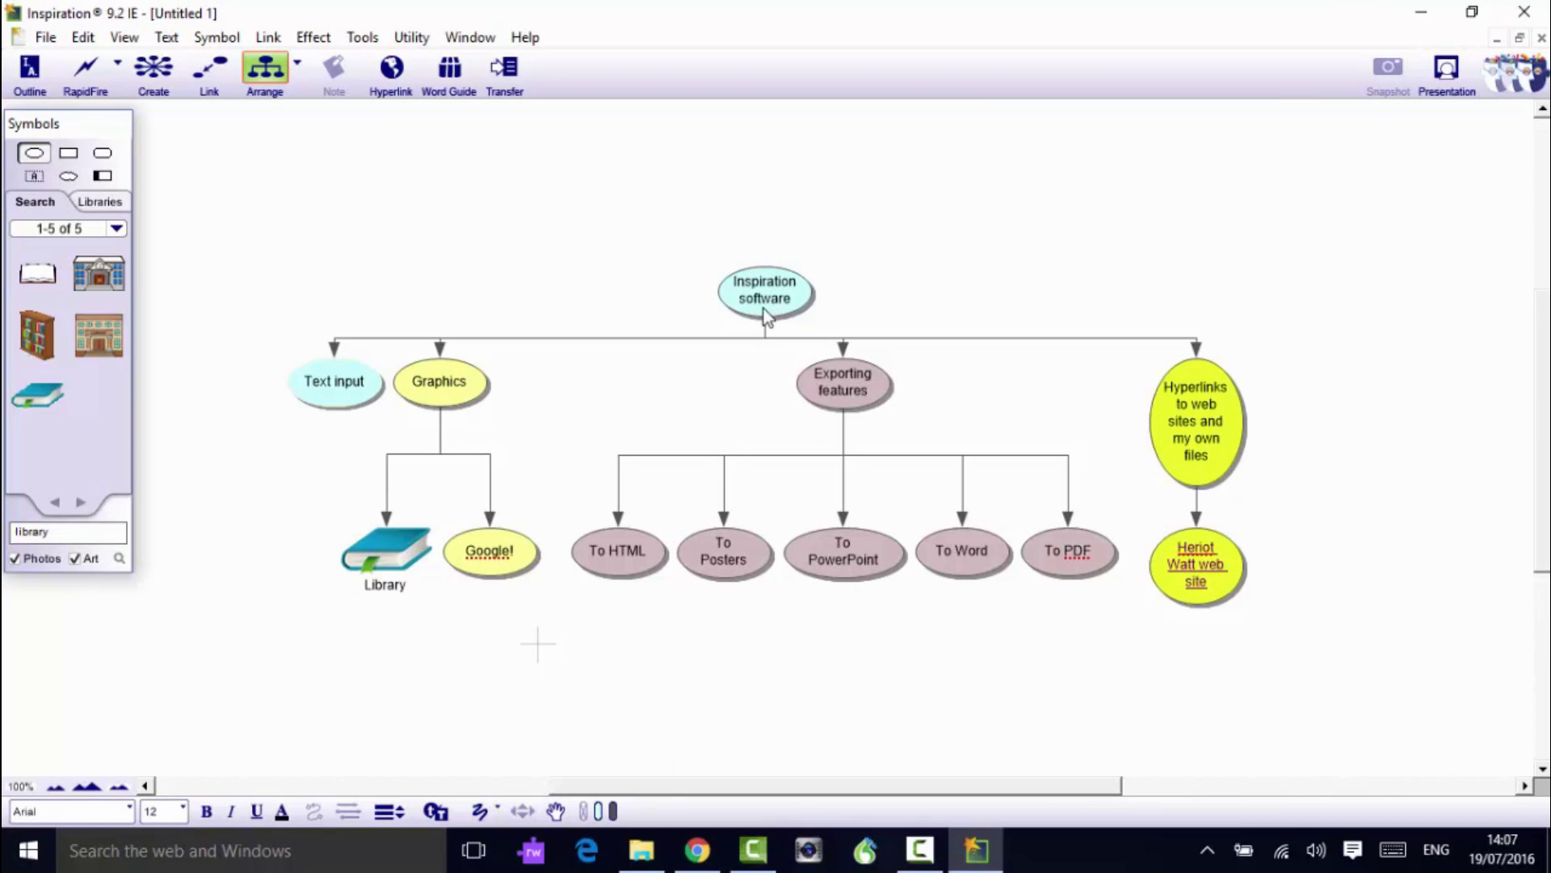
{"action": "left_click", "coordinate": [764, 310]}
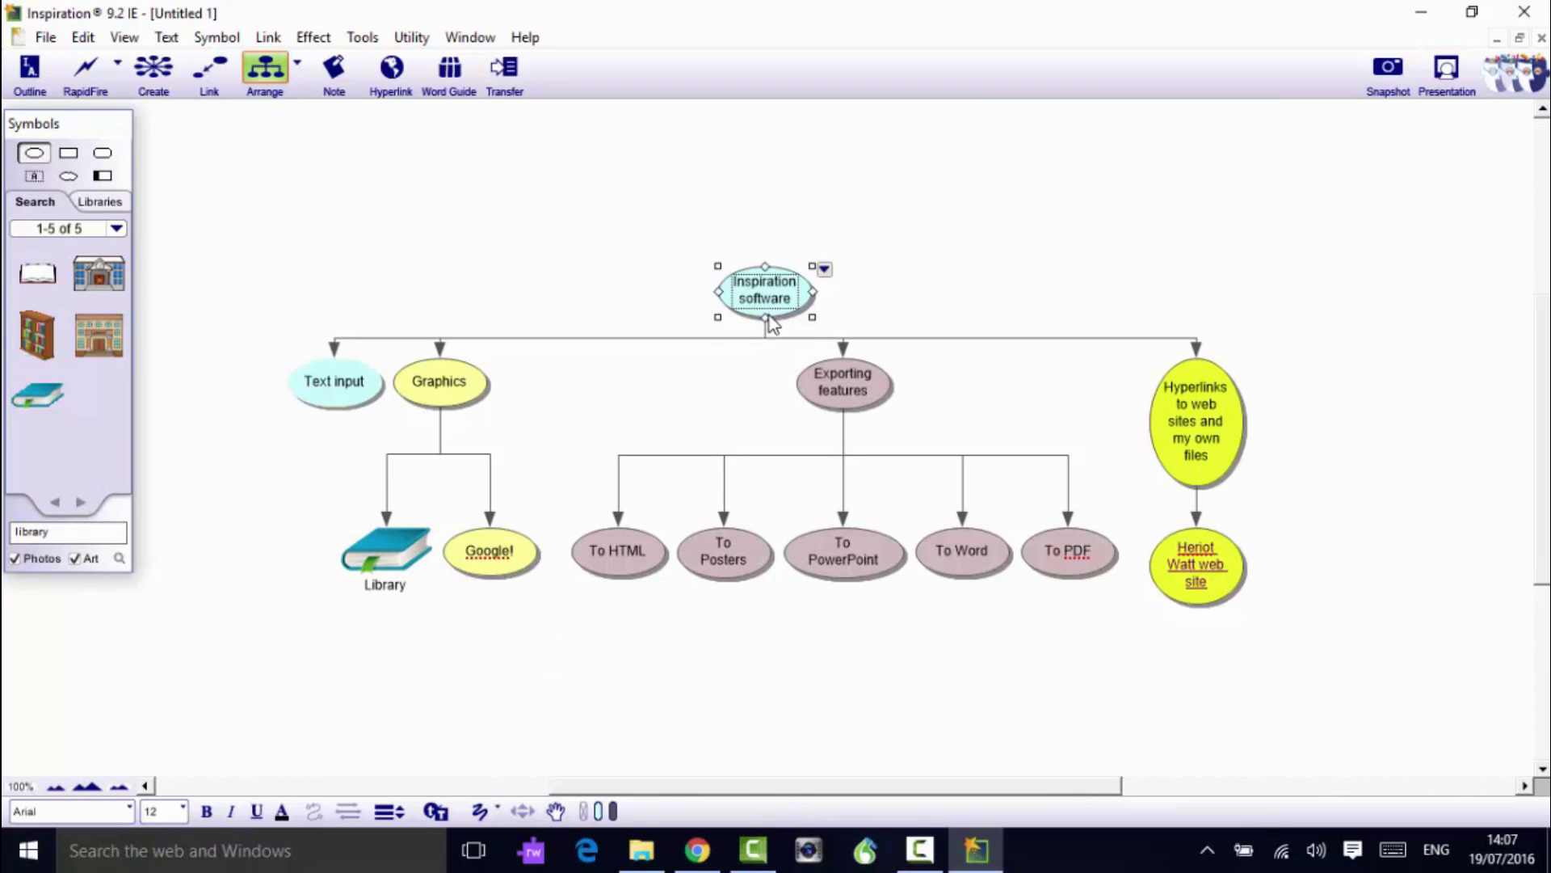
Step: Paste the green Inspiration box picture onto the Inspiration software node and shrink it
{"action": "key", "text": "ctrl+v"}
{"action": "left_click", "coordinate": [793, 349]}
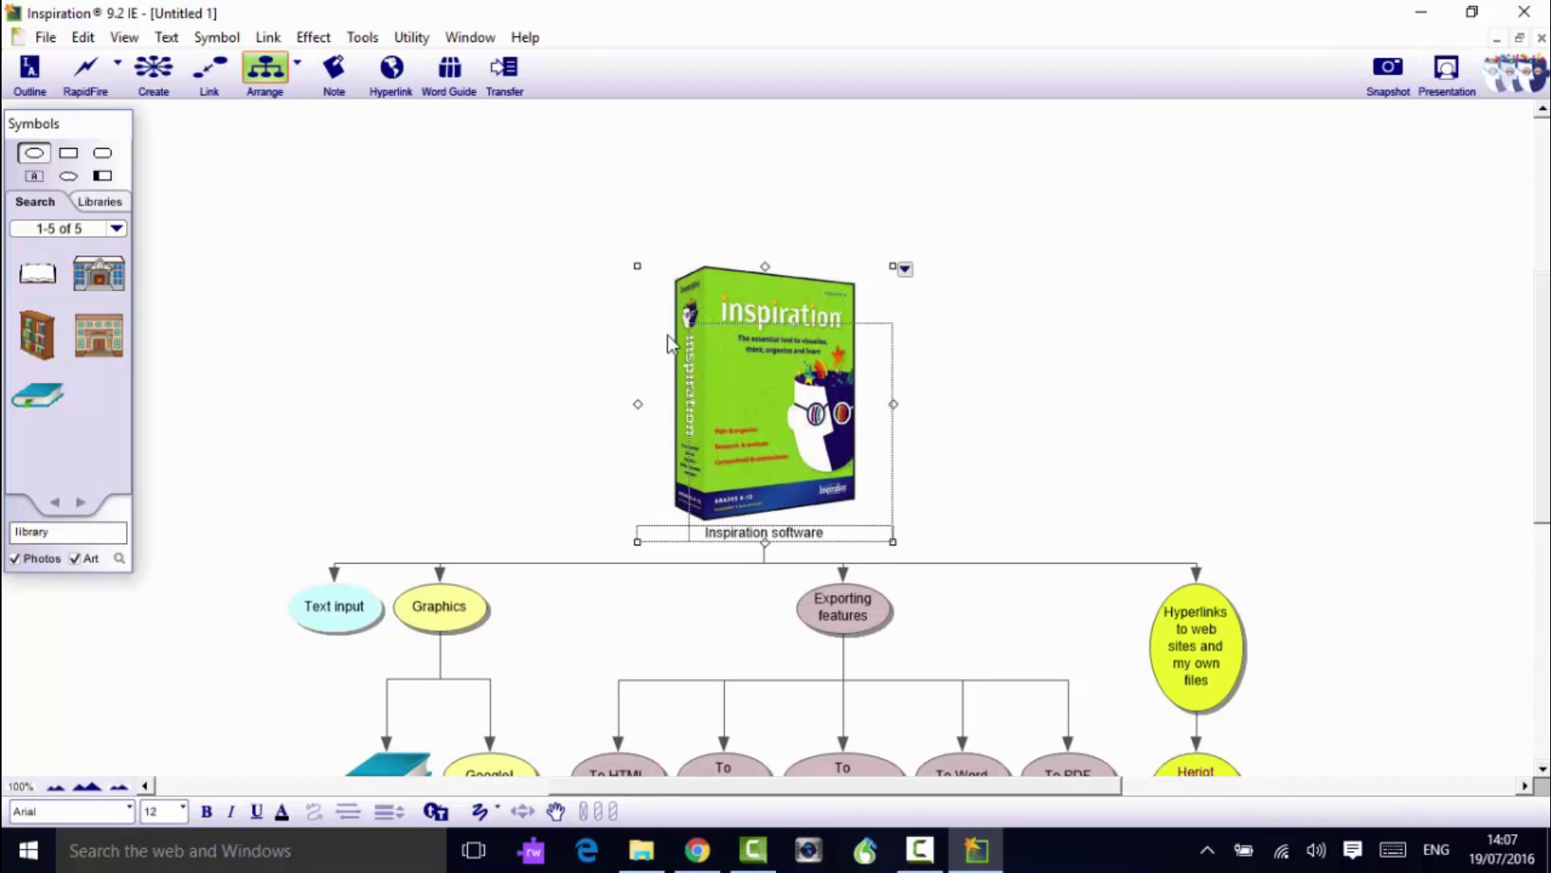
{"action": "left_click_drag", "start_coordinate": [638, 270], "coordinate": [687, 372]}
{"action": "left_click", "coordinate": [1173, 358]}
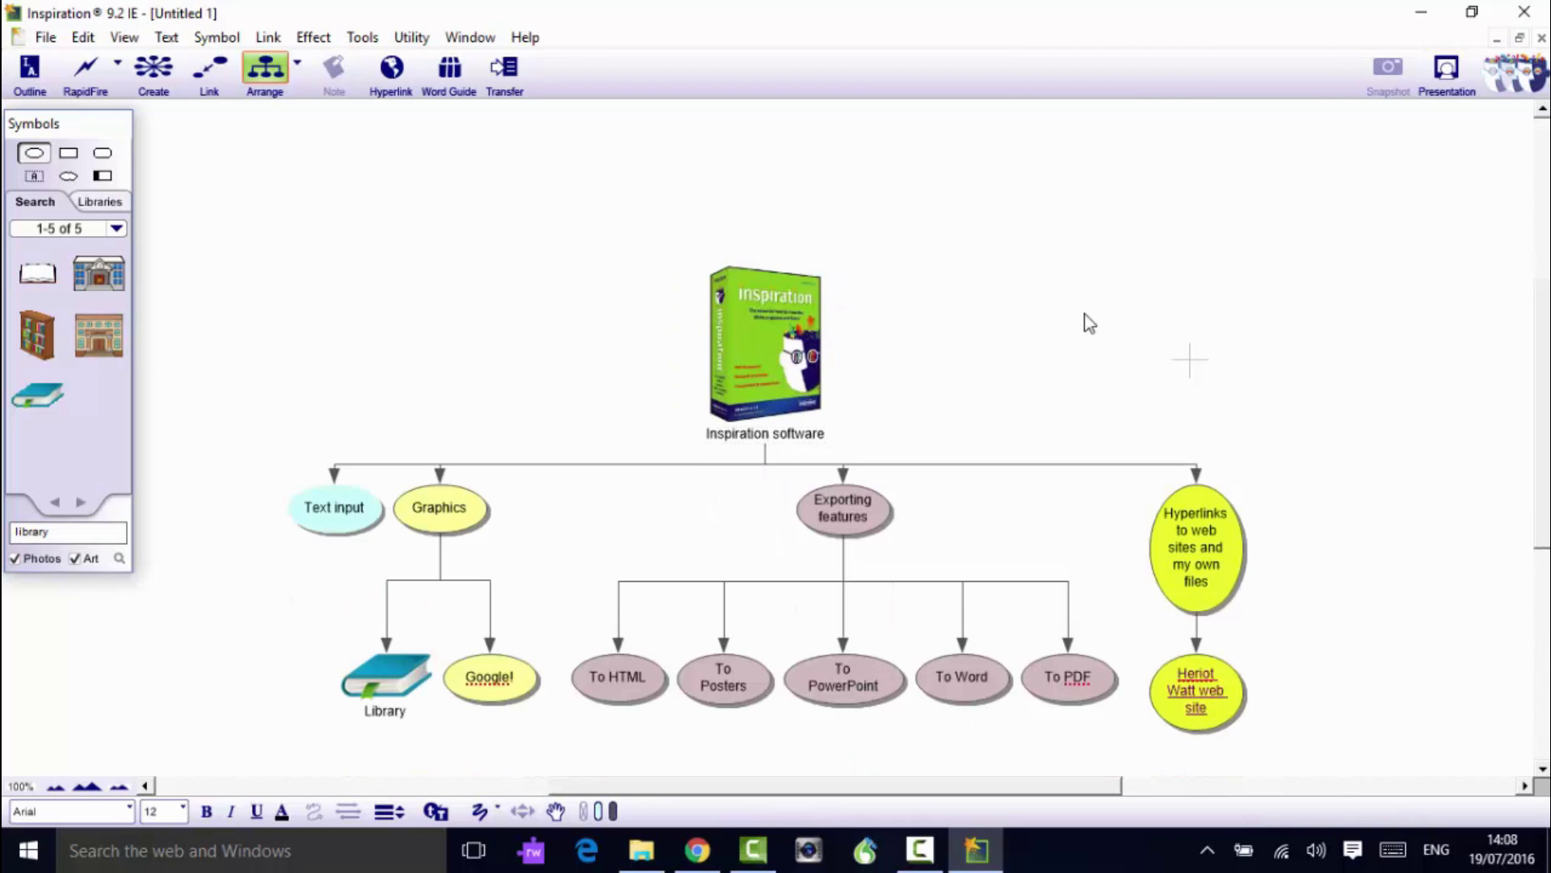
{"action": "scroll", "coordinate": [1519, 484], "scroll_direction": "down", "scroll_amount": 2}
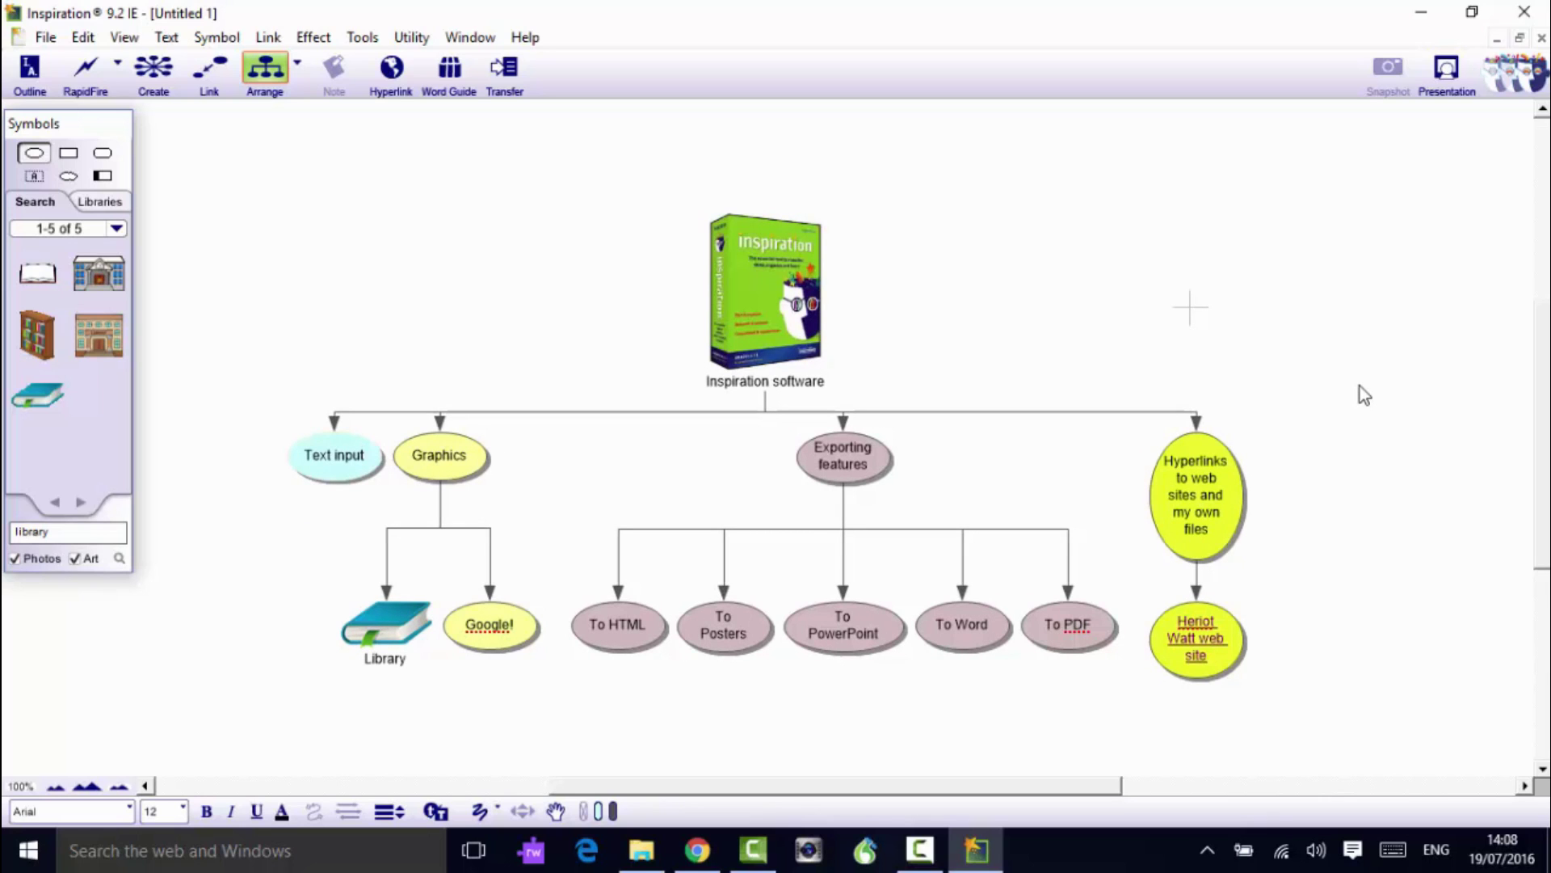
{"action": "left_click", "coordinate": [522, 300]}
Step: Give Text input a note saying text boxes hold unlimited text for essays and written work
{"action": "left_click", "coordinate": [355, 473]}
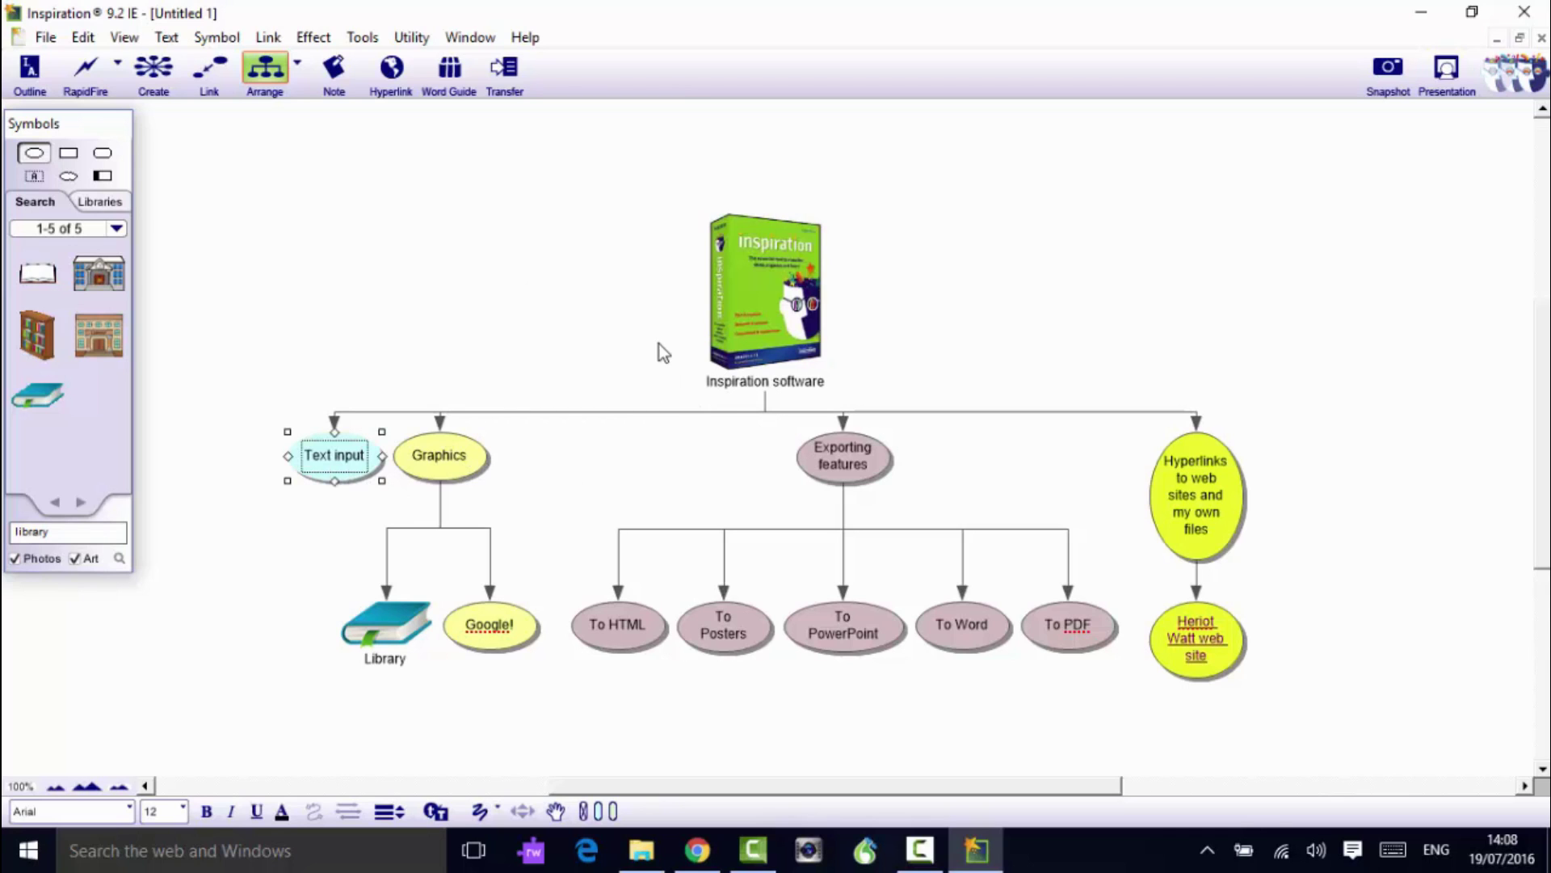
{"action": "left_click", "coordinate": [333, 68]}
{"action": "type", "text": "Text boxes ca"}
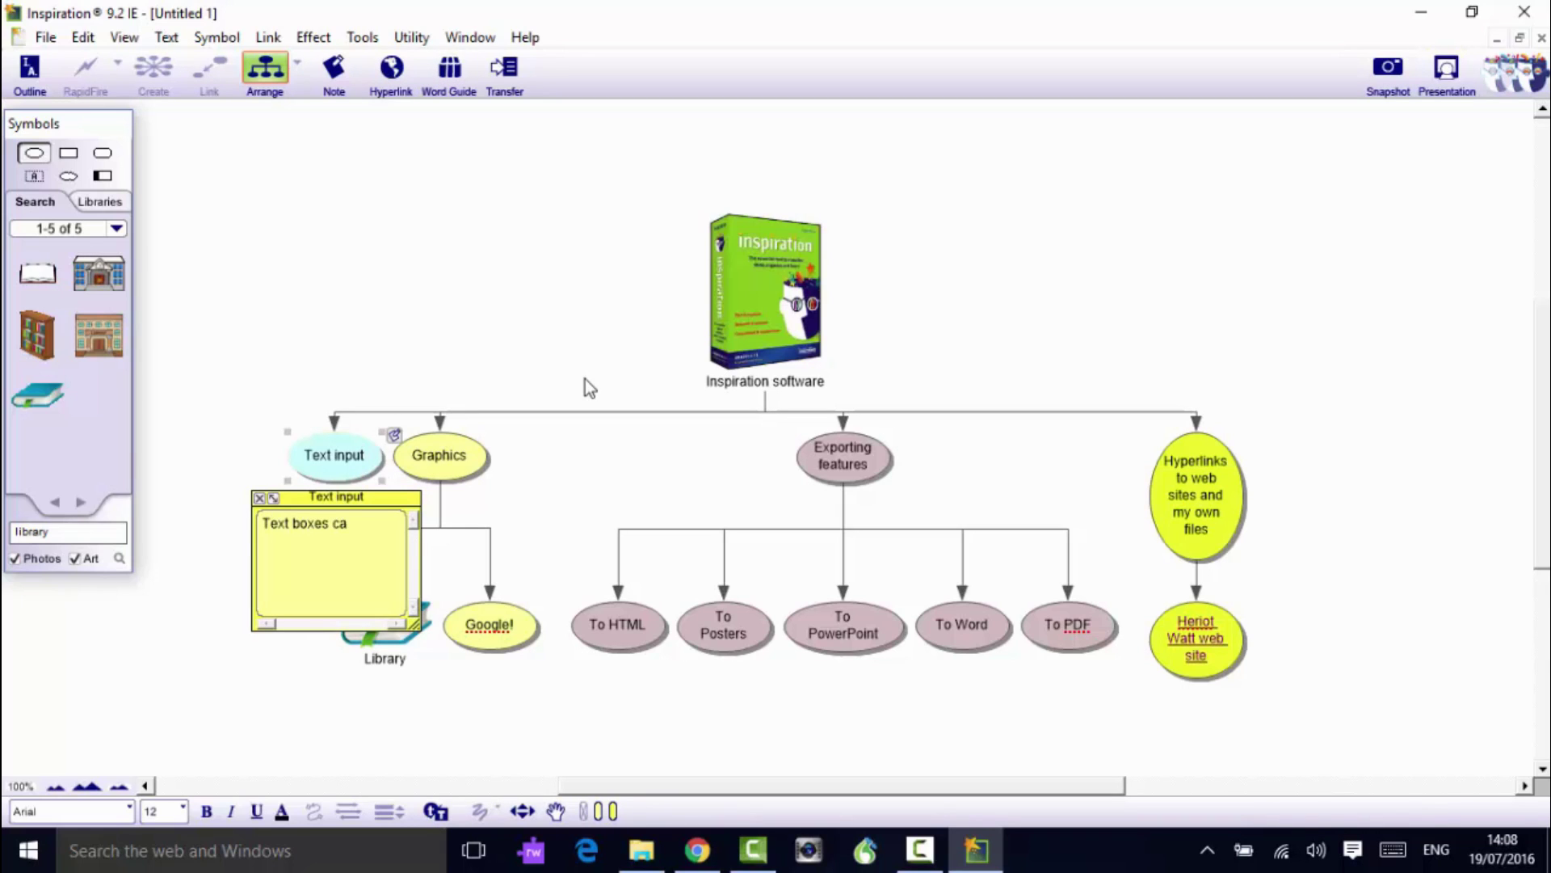
{"action": "type", "text": "n hold an infinite am"}
{"action": "type", "text": "ount of te"}
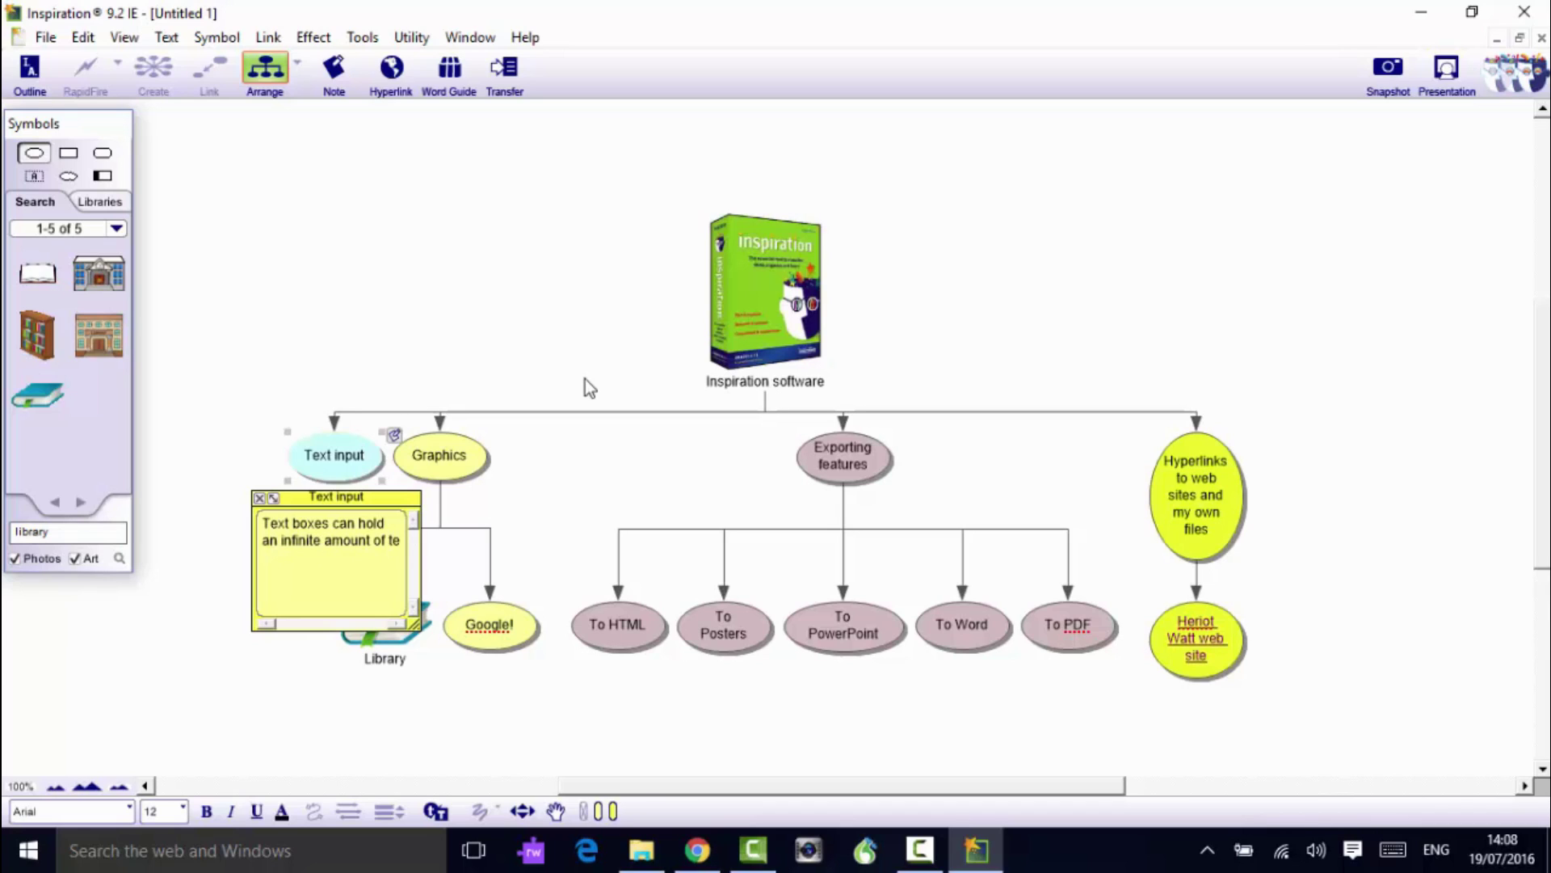
{"action": "type", "text": "xt,and "}
{"action": "type", "text": "these are where you w"}
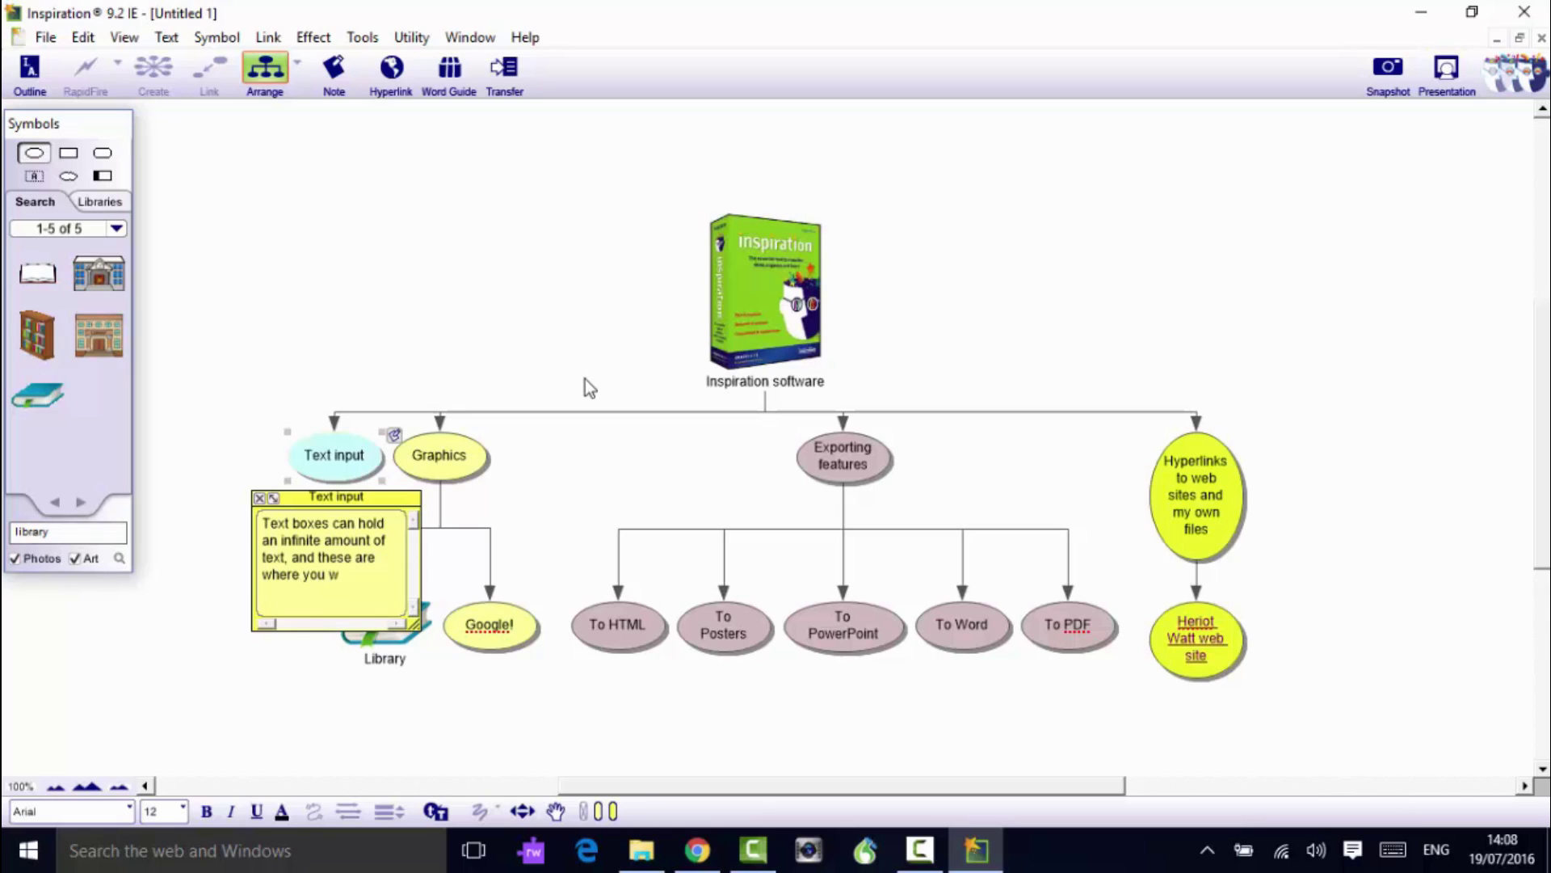
{"action": "type", "text": "ould add your text"}
{"action": "type", "text": " for crea"}
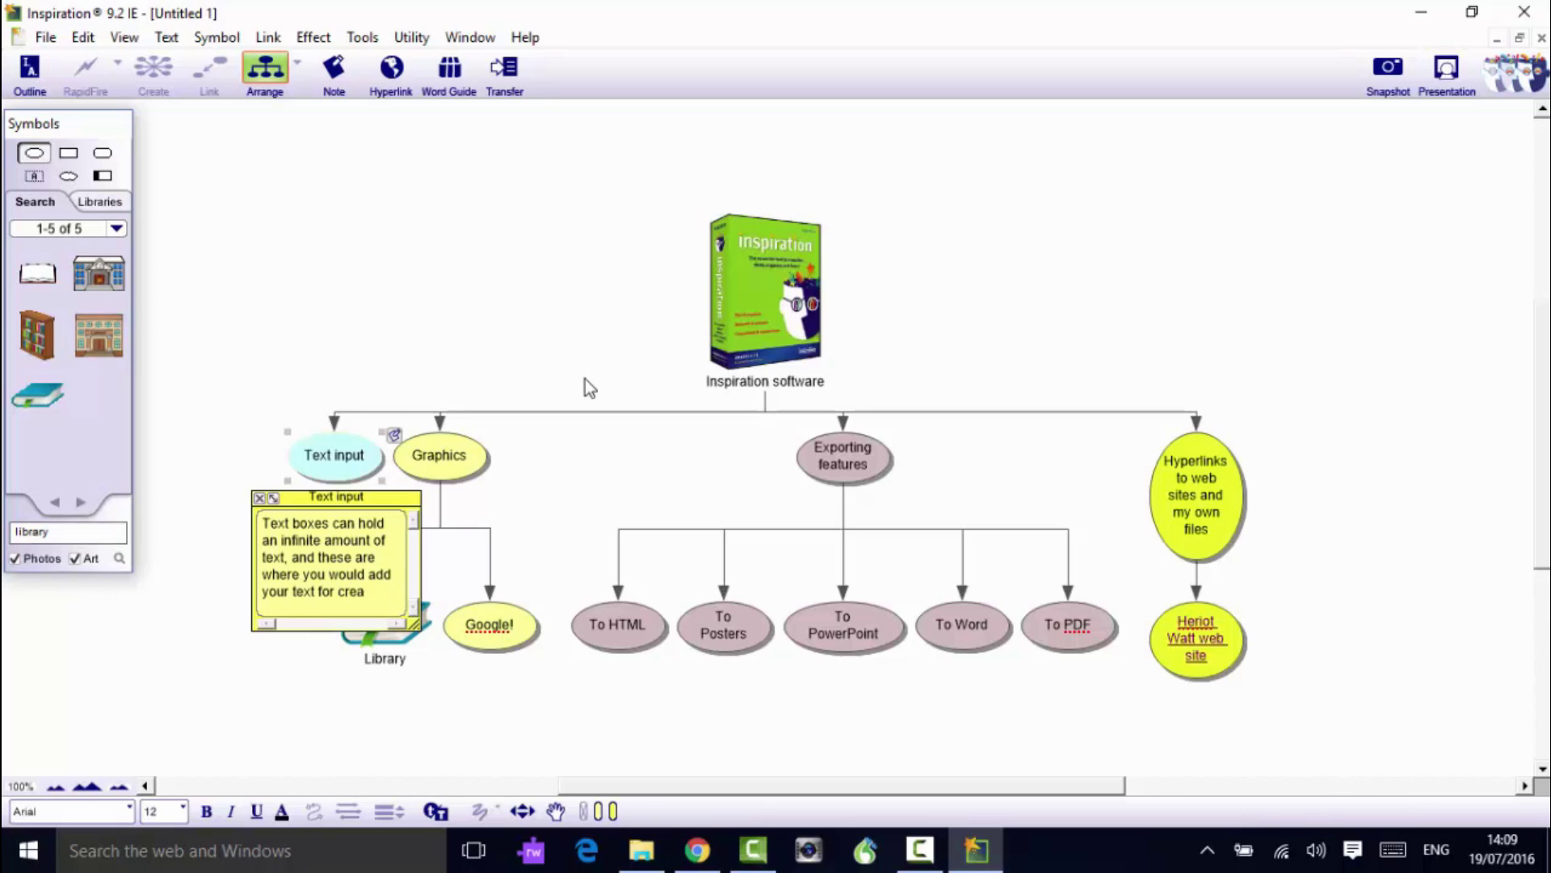
{"action": "type", "text": "ting essays an"}
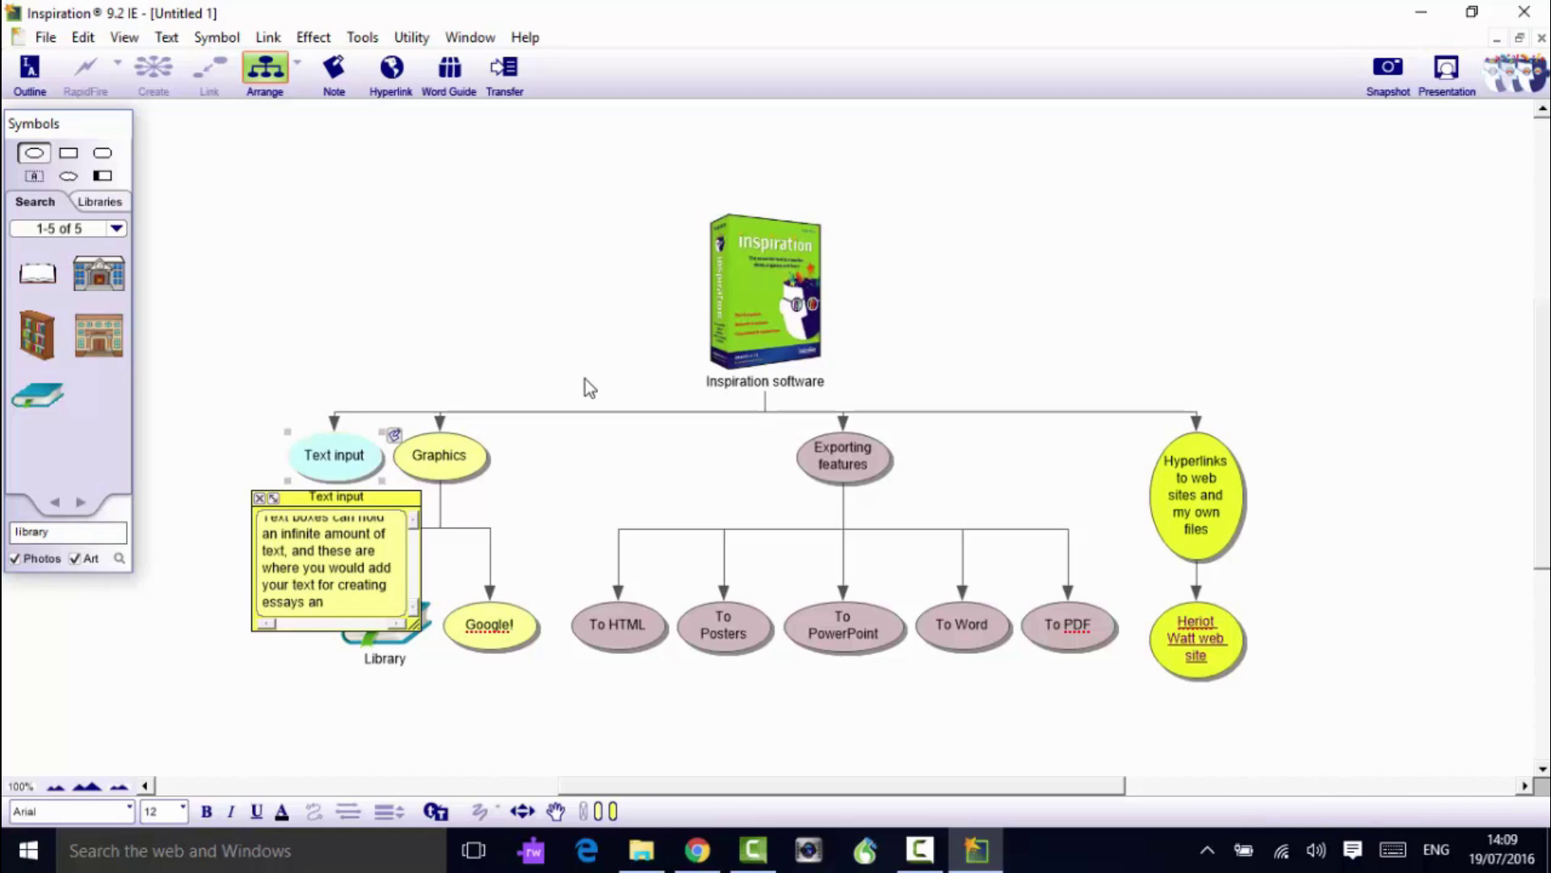
{"action": "type", "text": "d other pieces o"}
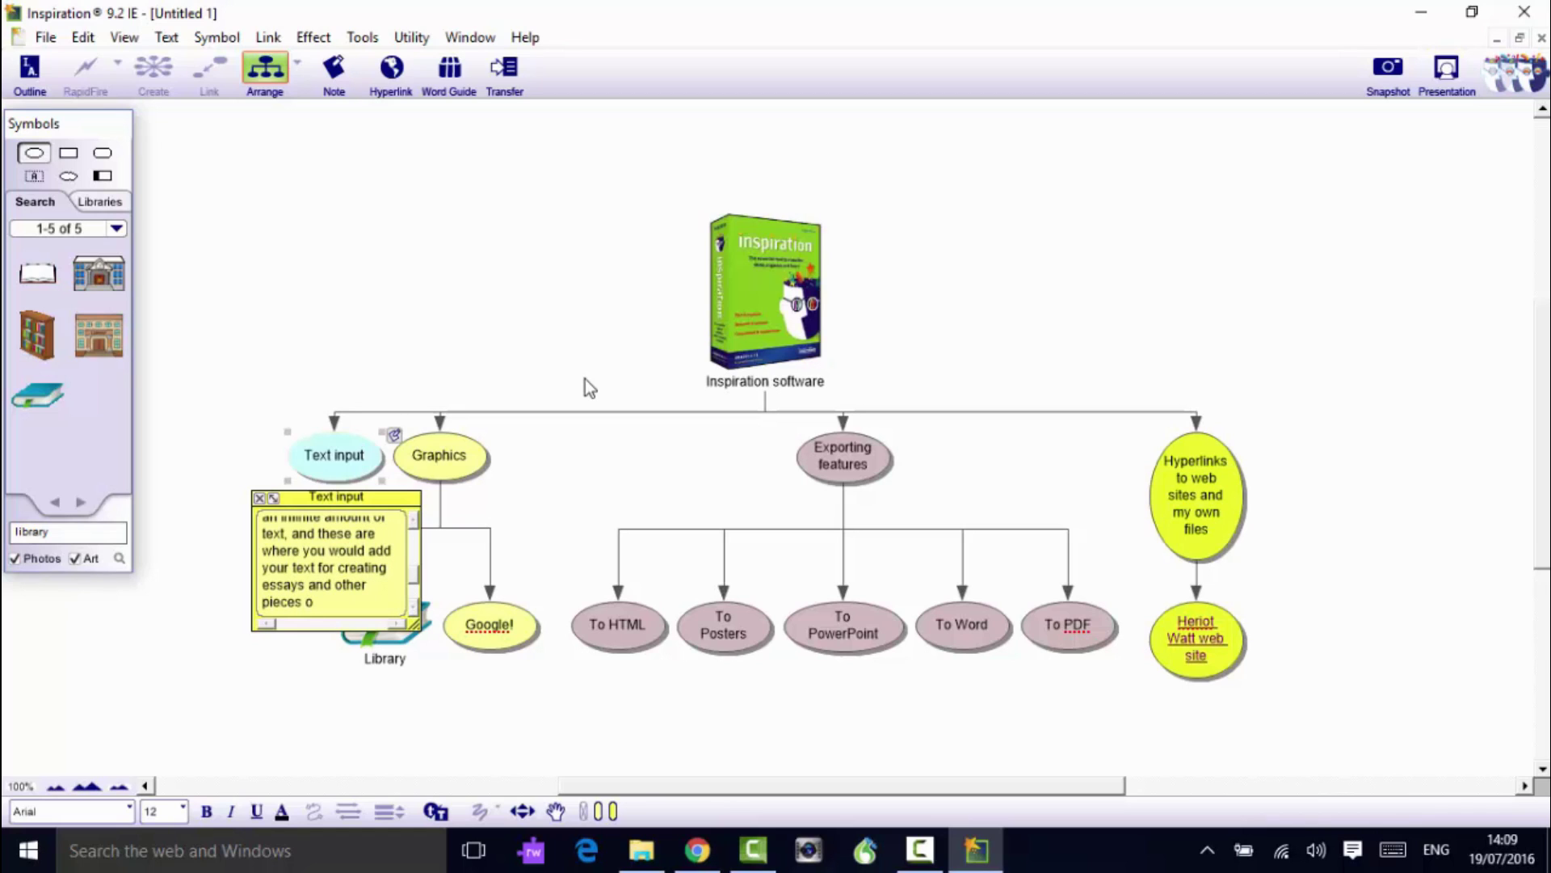
{"action": "type", "text": "itten work."}
{"action": "left_click", "coordinate": [499, 227]}
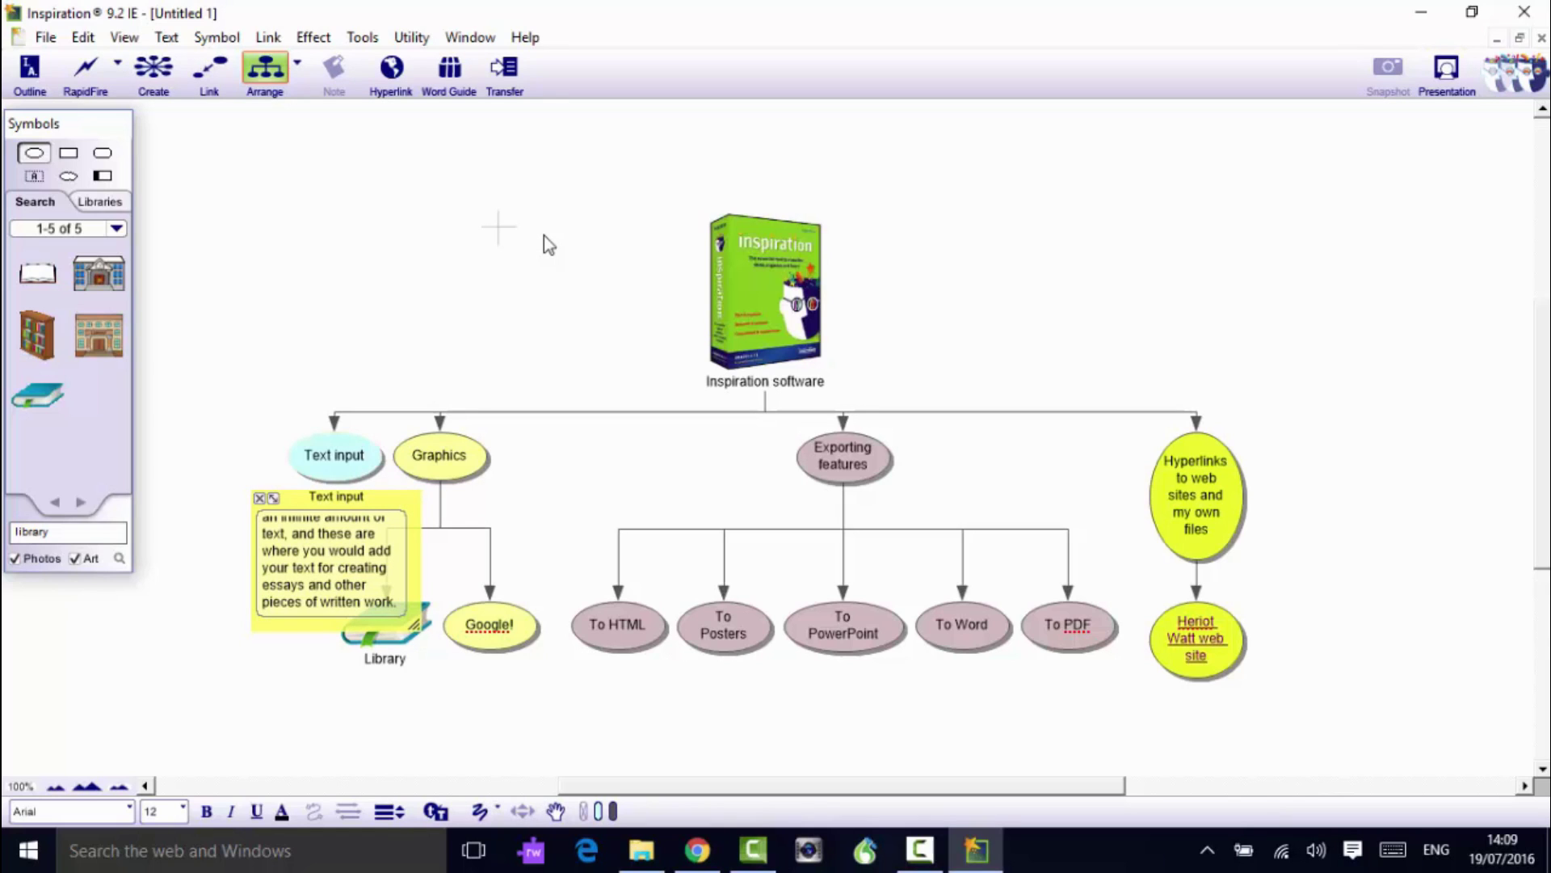
Step: Show the map as a numbered outline and open the Transfer to word processor options
{"action": "left_click", "coordinate": [30, 73]}
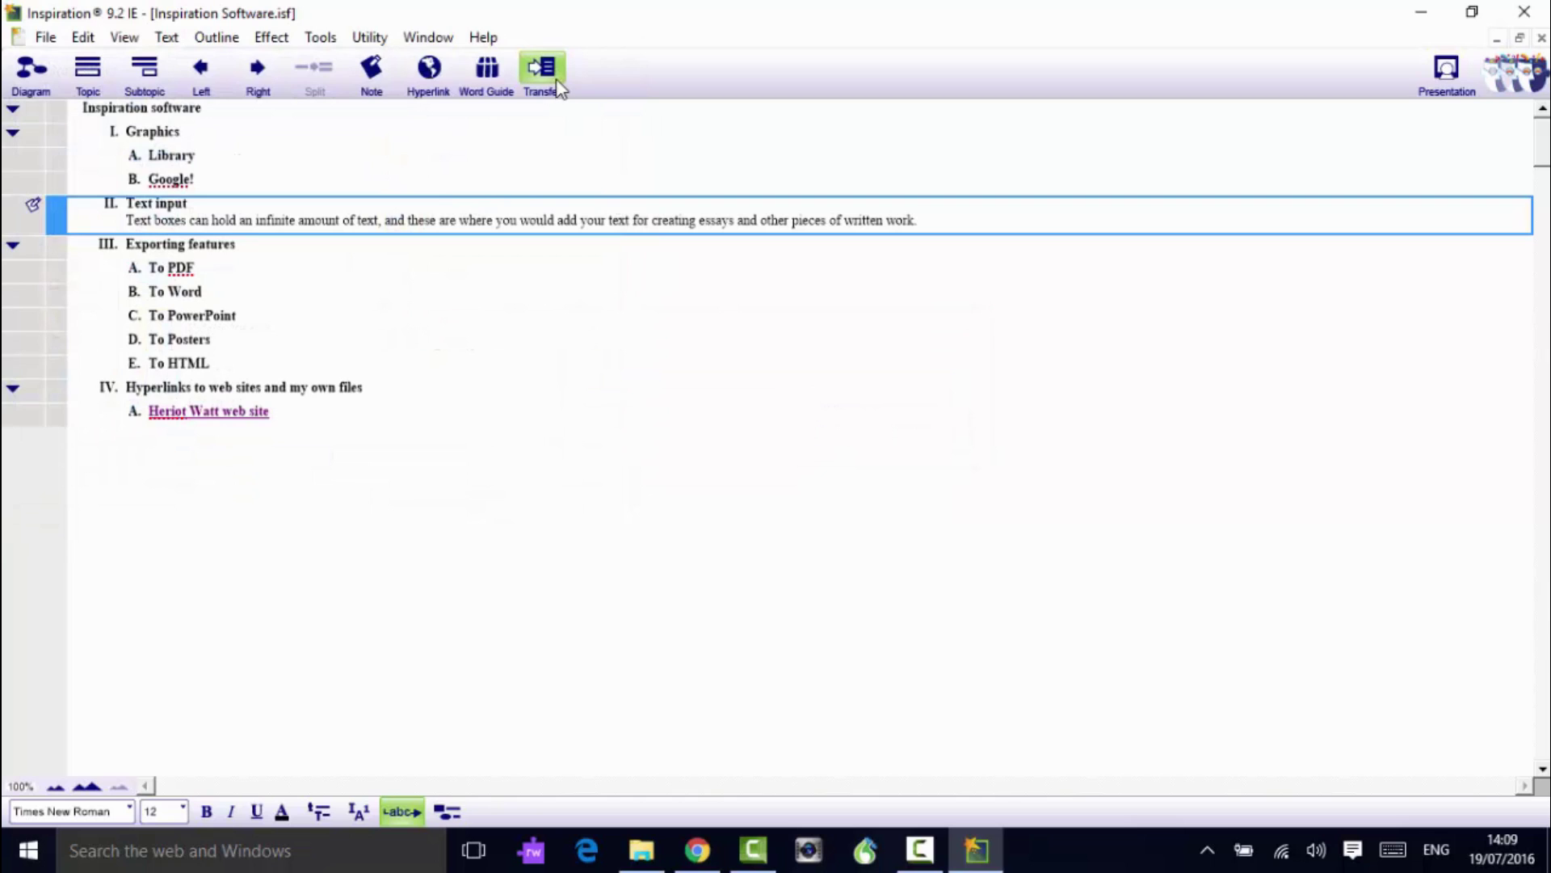
{"action": "left_click", "coordinate": [541, 71]}
Step: Transfer the diagram and outline into a Word document, review it, and close Word
{"action": "left_click", "coordinate": [337, 501]}
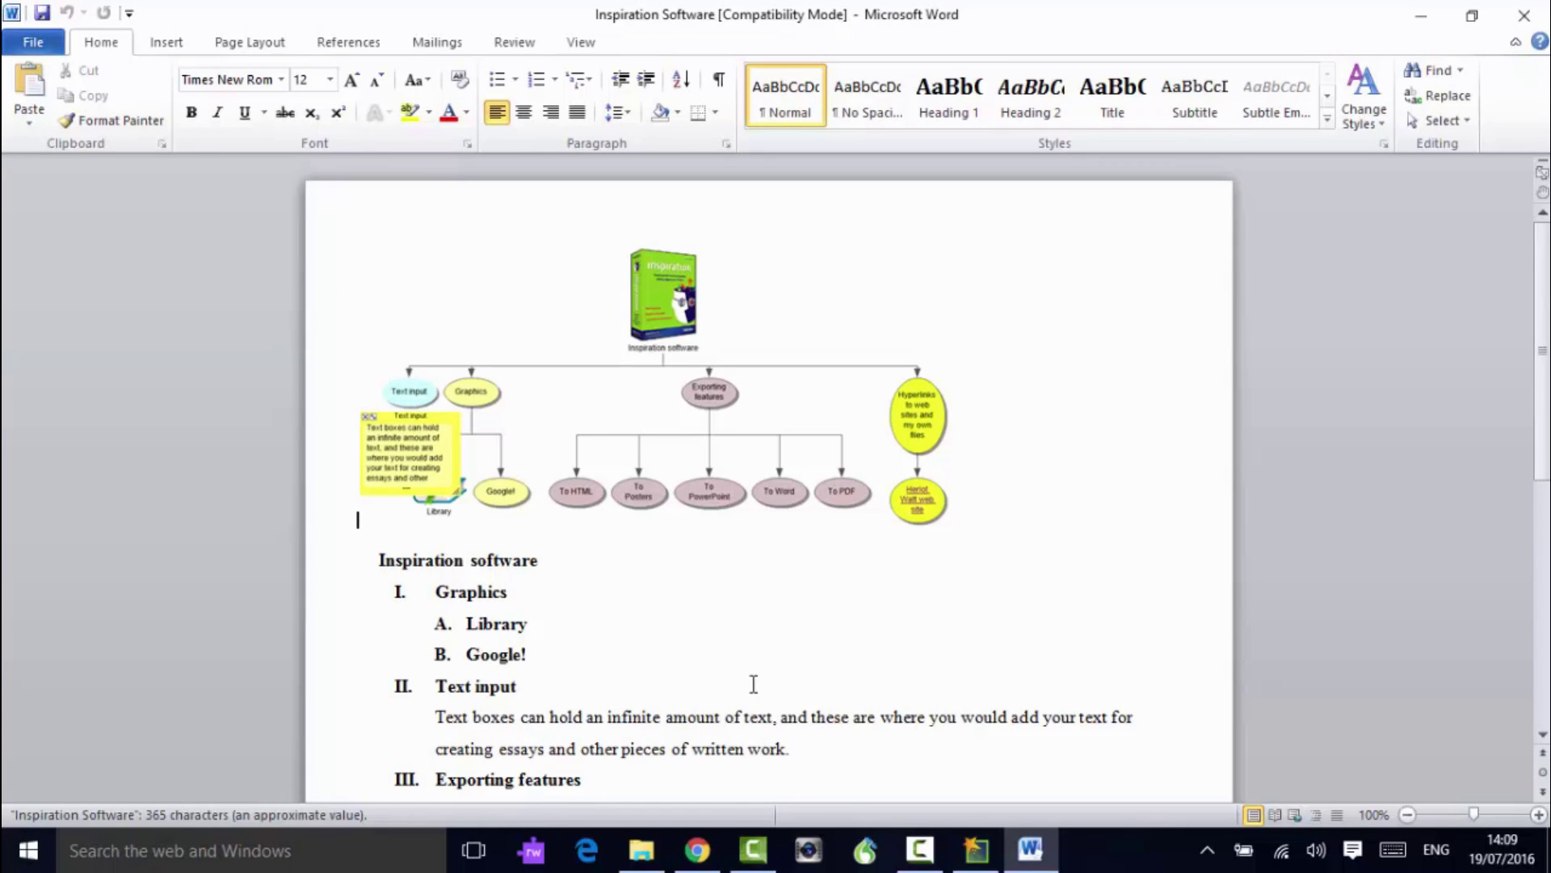
{"action": "left_click", "coordinate": [695, 488]}
{"action": "scroll", "coordinate": [717, 542], "scroll_direction": "down", "scroll_amount": 2}
{"action": "scroll", "coordinate": [716, 542], "scroll_direction": "down", "scroll_amount": 4}
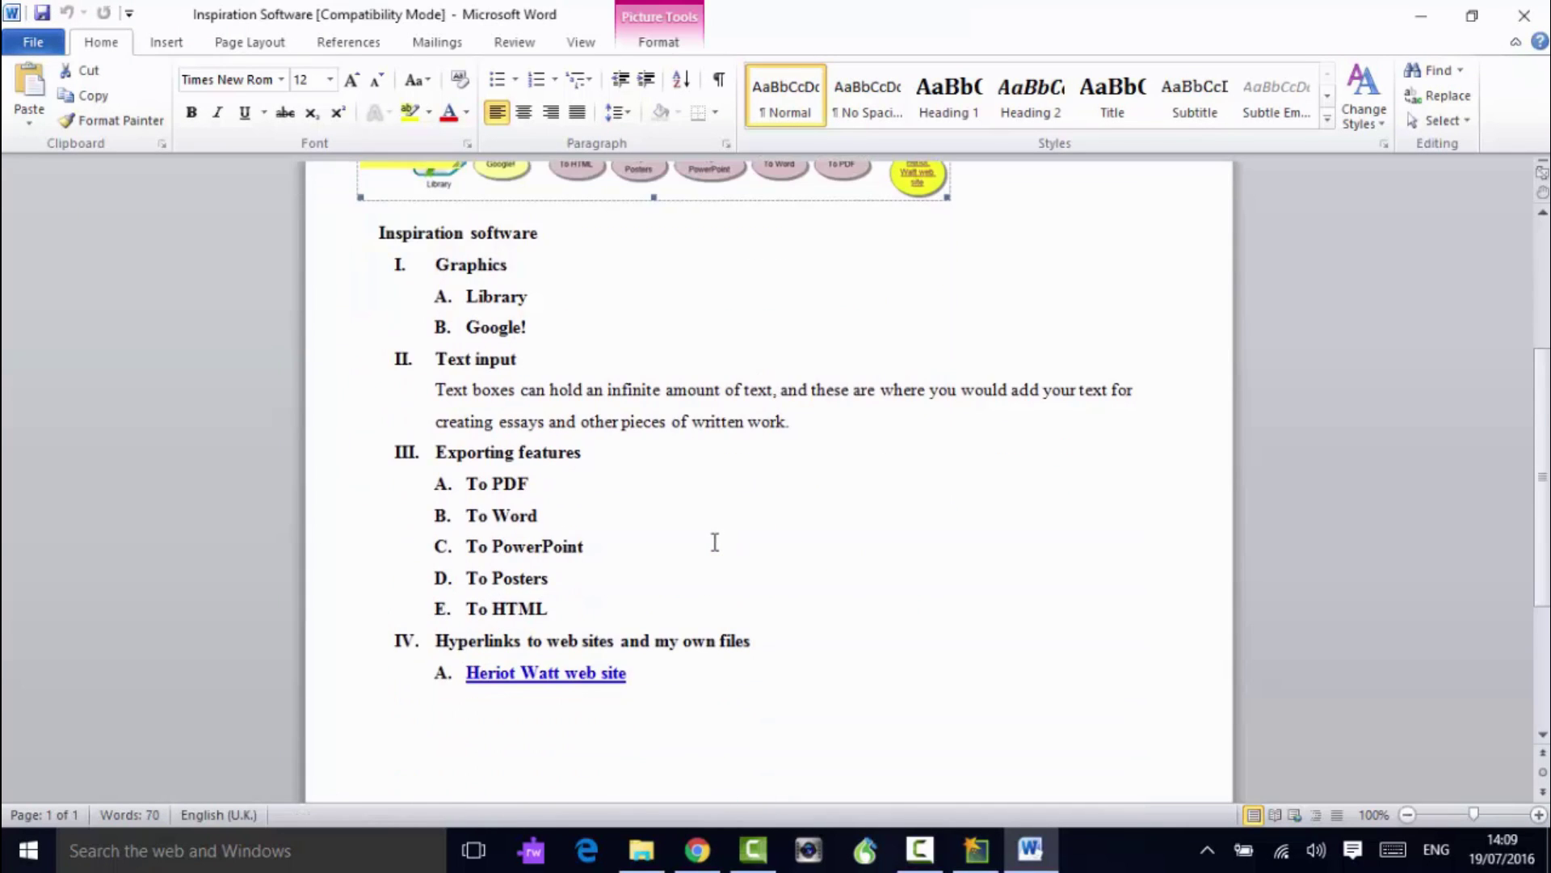
{"action": "scroll", "coordinate": [714, 542], "scroll_direction": "up", "scroll_amount": 1}
{"action": "scroll", "coordinate": [715, 542], "scroll_direction": "up", "scroll_amount": 1}
{"action": "scroll", "coordinate": [717, 544], "scroll_direction": "up", "scroll_amount": 1}
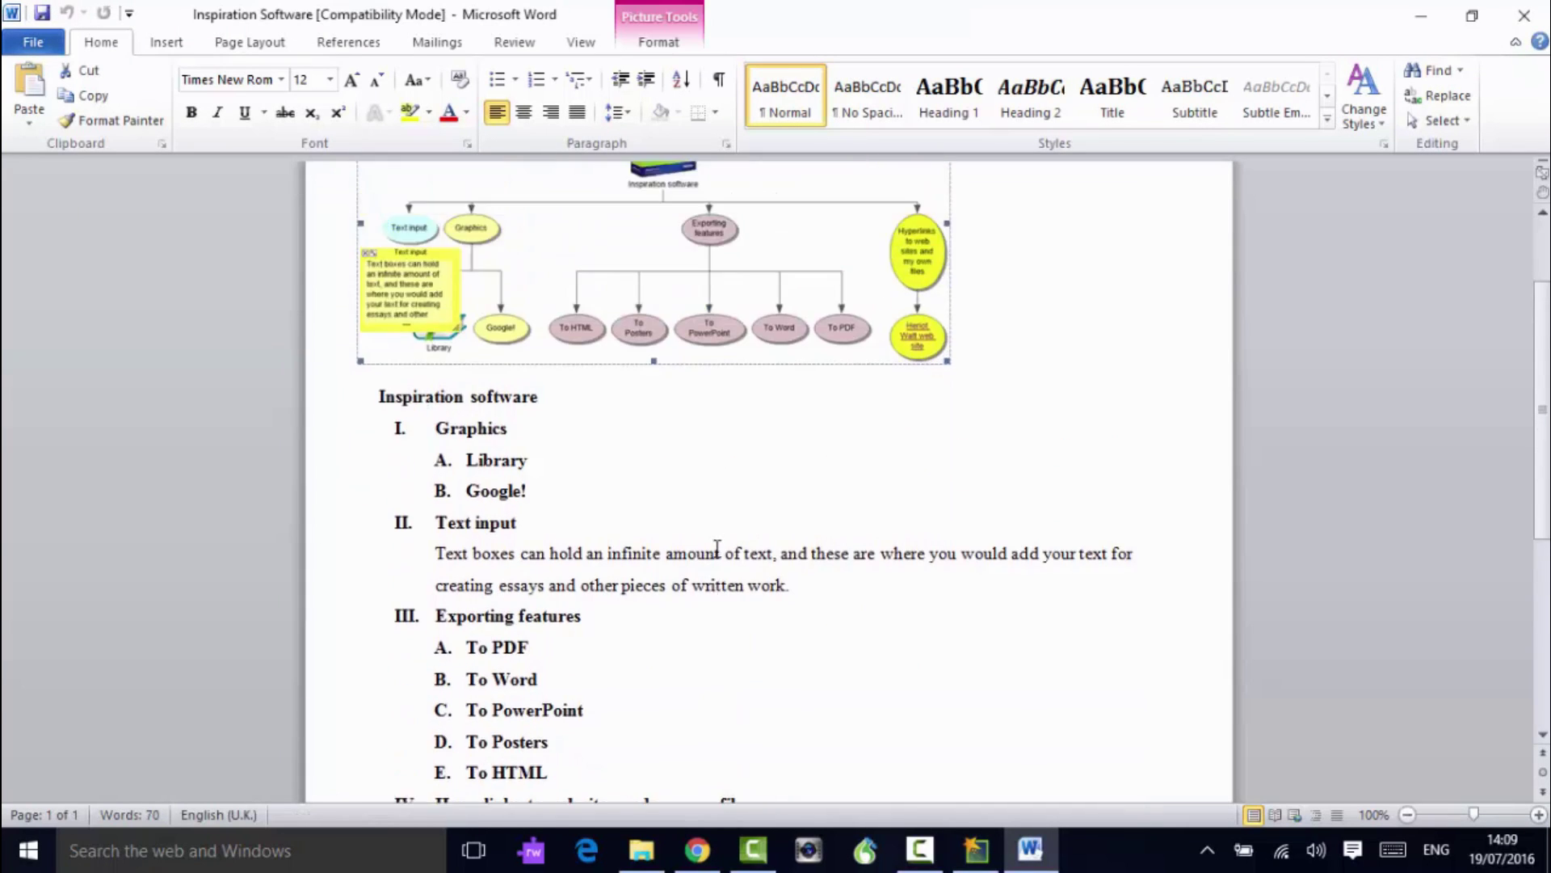
{"action": "scroll", "coordinate": [718, 545], "scroll_direction": "up", "scroll_amount": 2}
{"action": "scroll", "coordinate": [736, 596], "scroll_direction": "down", "scroll_amount": 4}
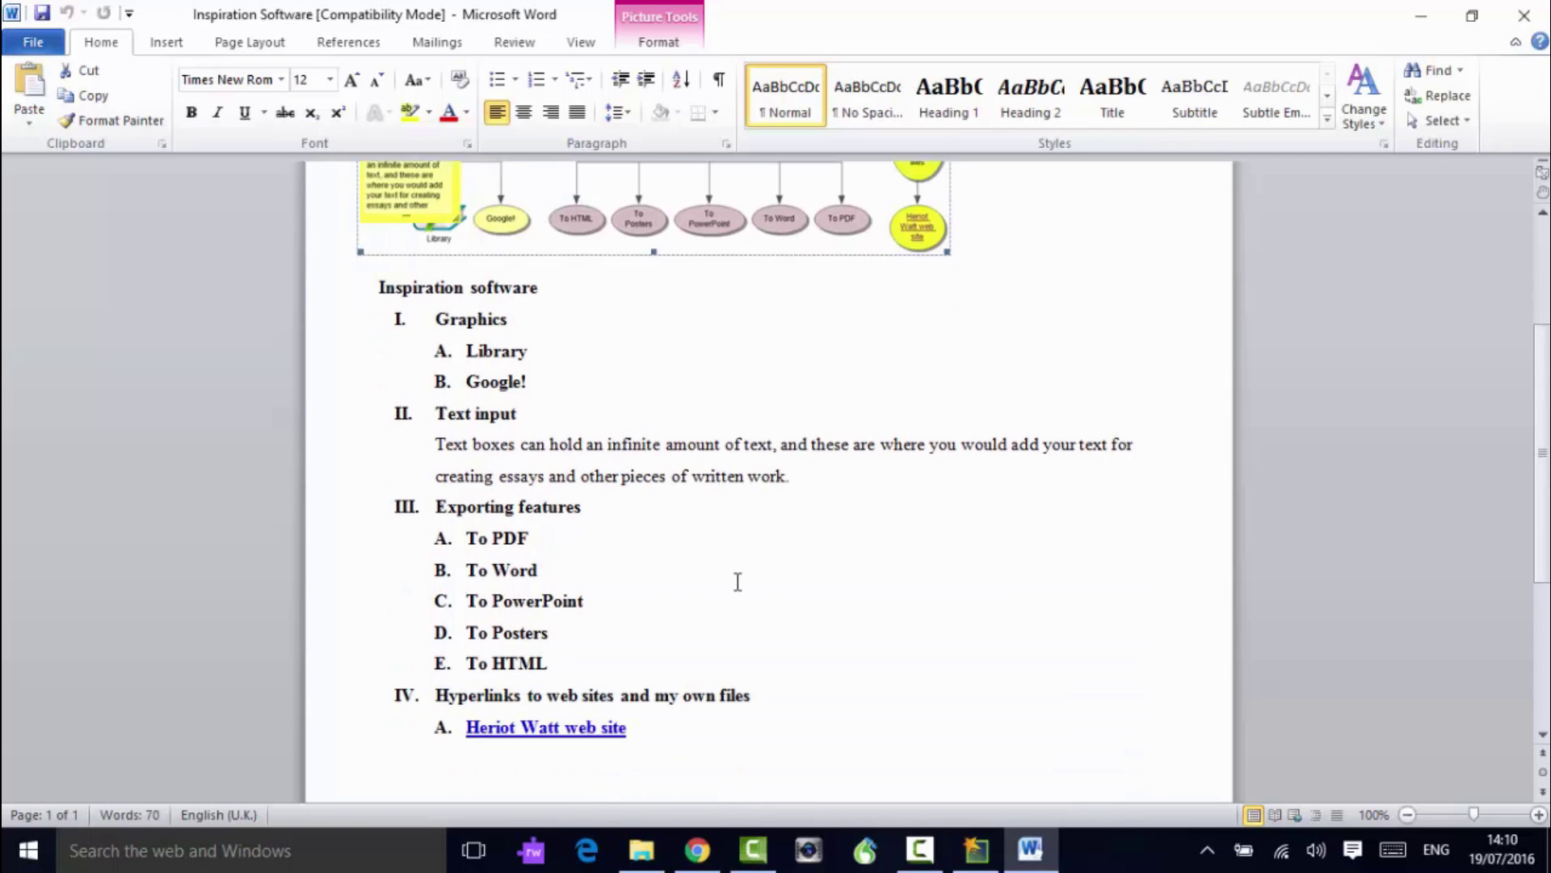
{"action": "scroll", "coordinate": [737, 565], "scroll_direction": "up", "scroll_amount": 4}
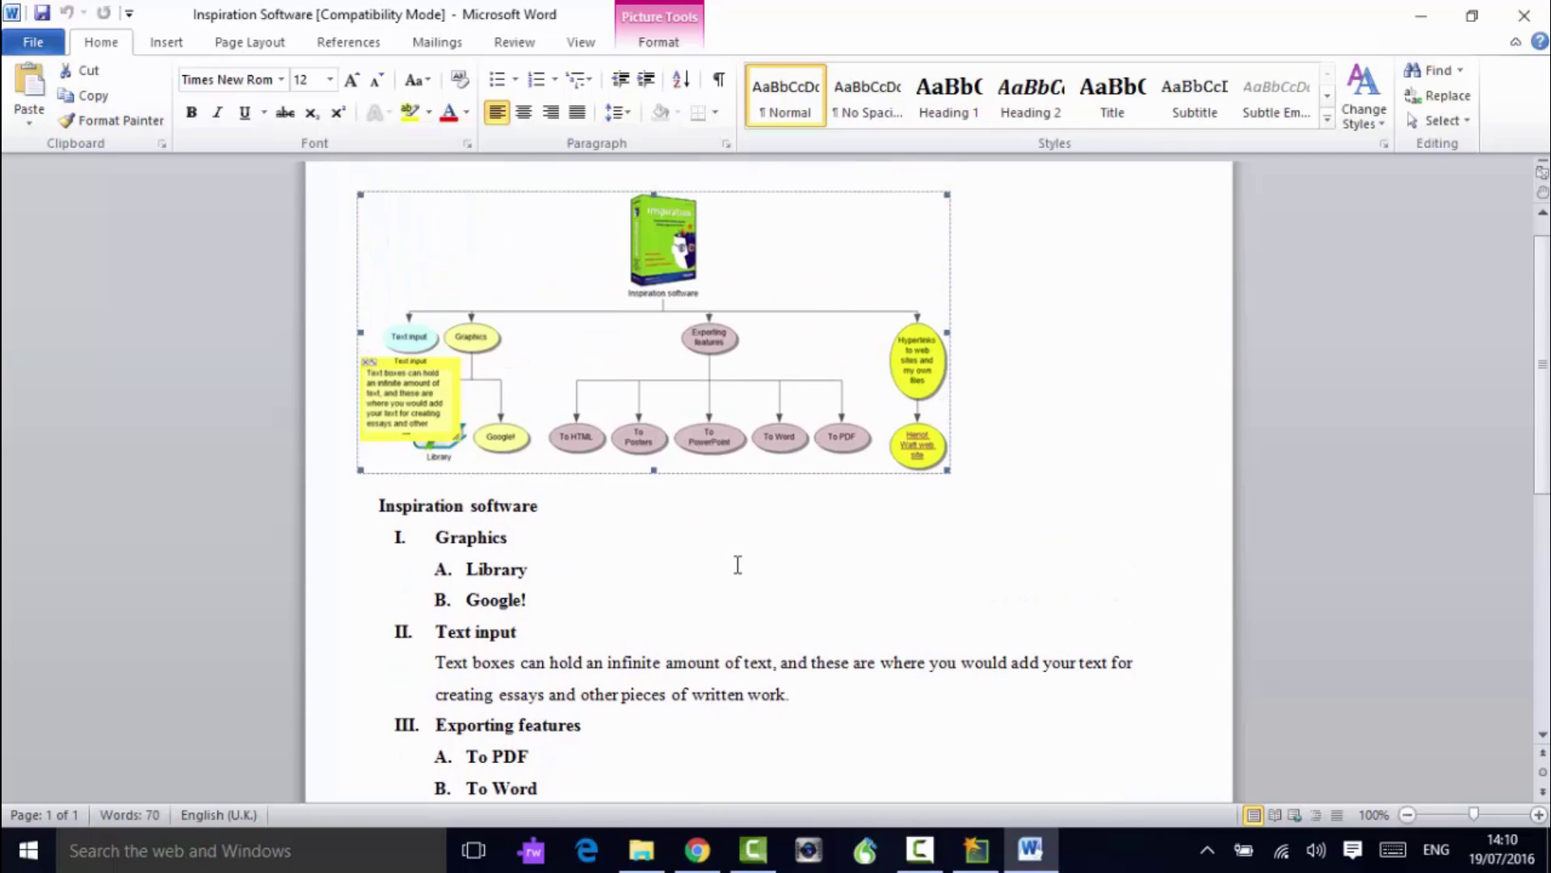
{"action": "left_click", "coordinate": [1524, 15]}
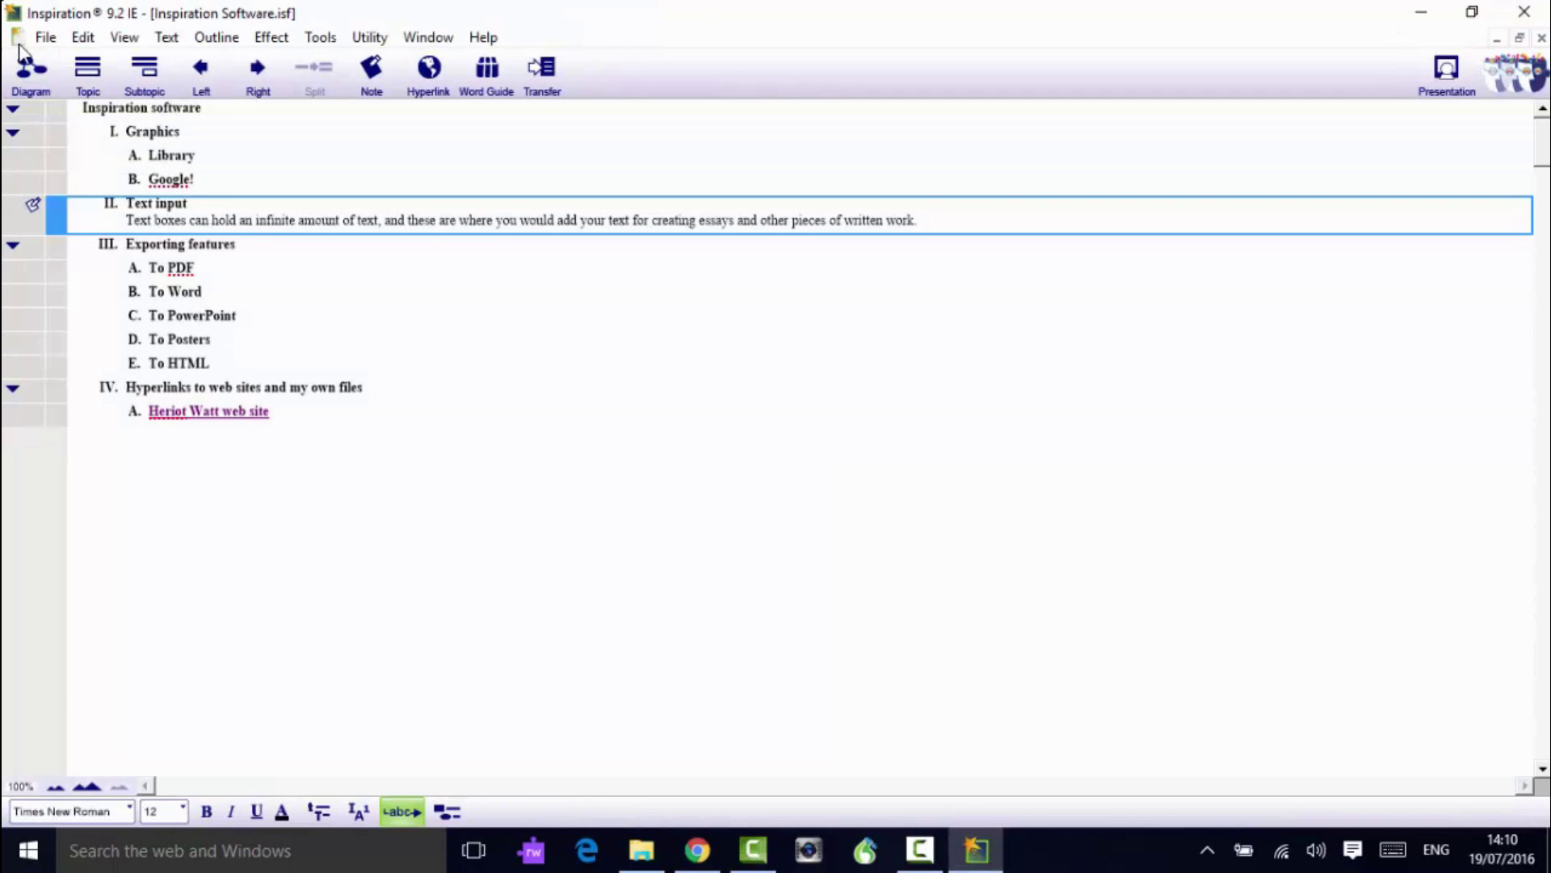
Step: Return to Diagram view, hide the Text input note, and scroll the map into view
{"action": "left_click", "coordinate": [30, 71]}
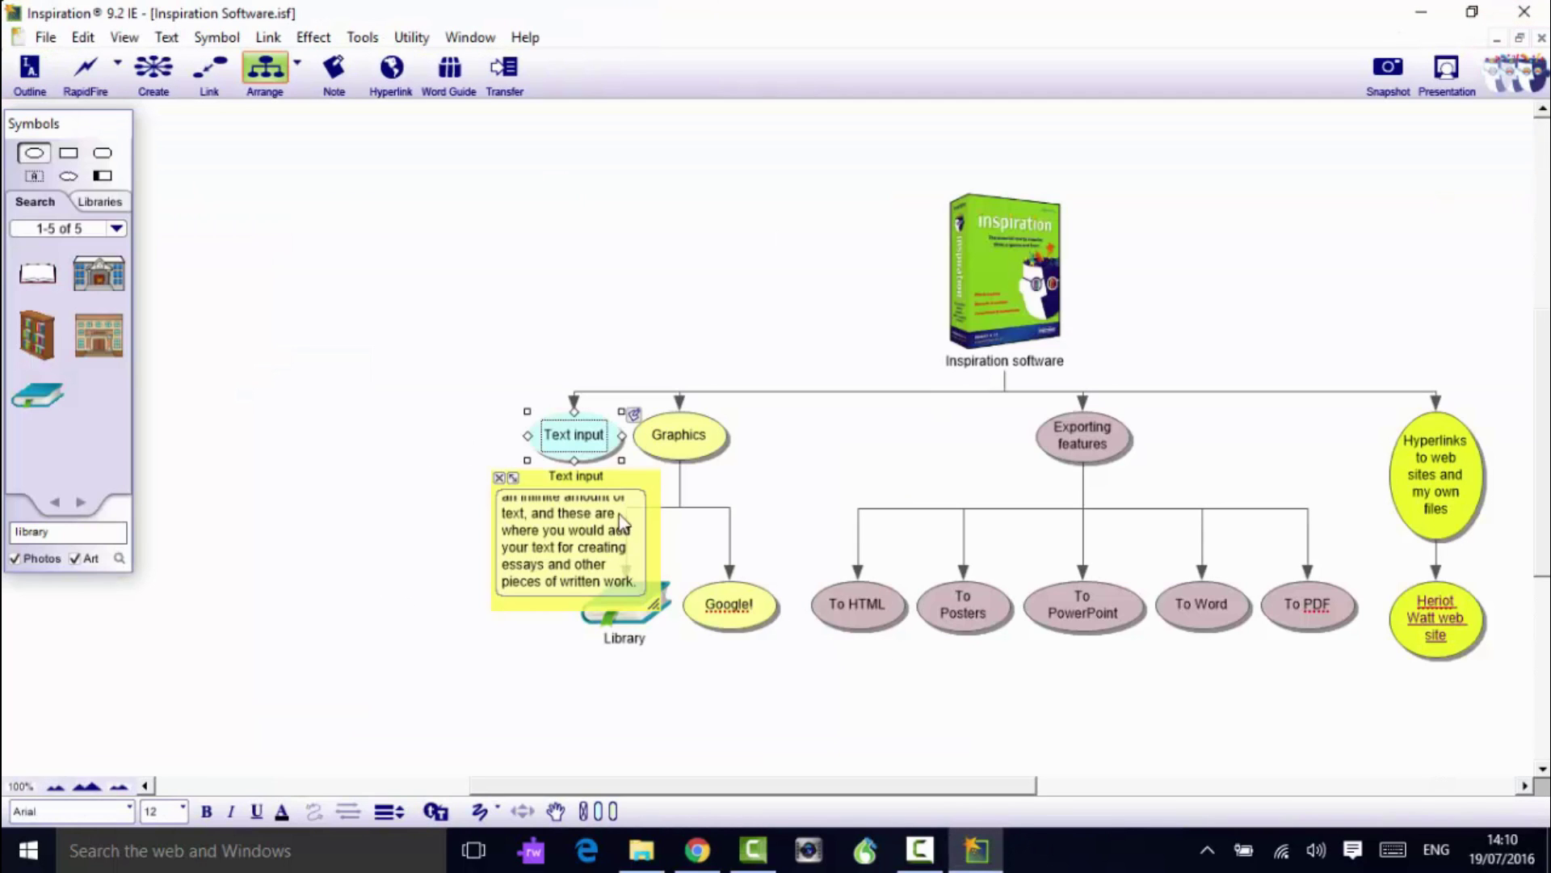
{"action": "left_click", "coordinate": [635, 418]}
{"action": "left_click", "coordinate": [650, 331]}
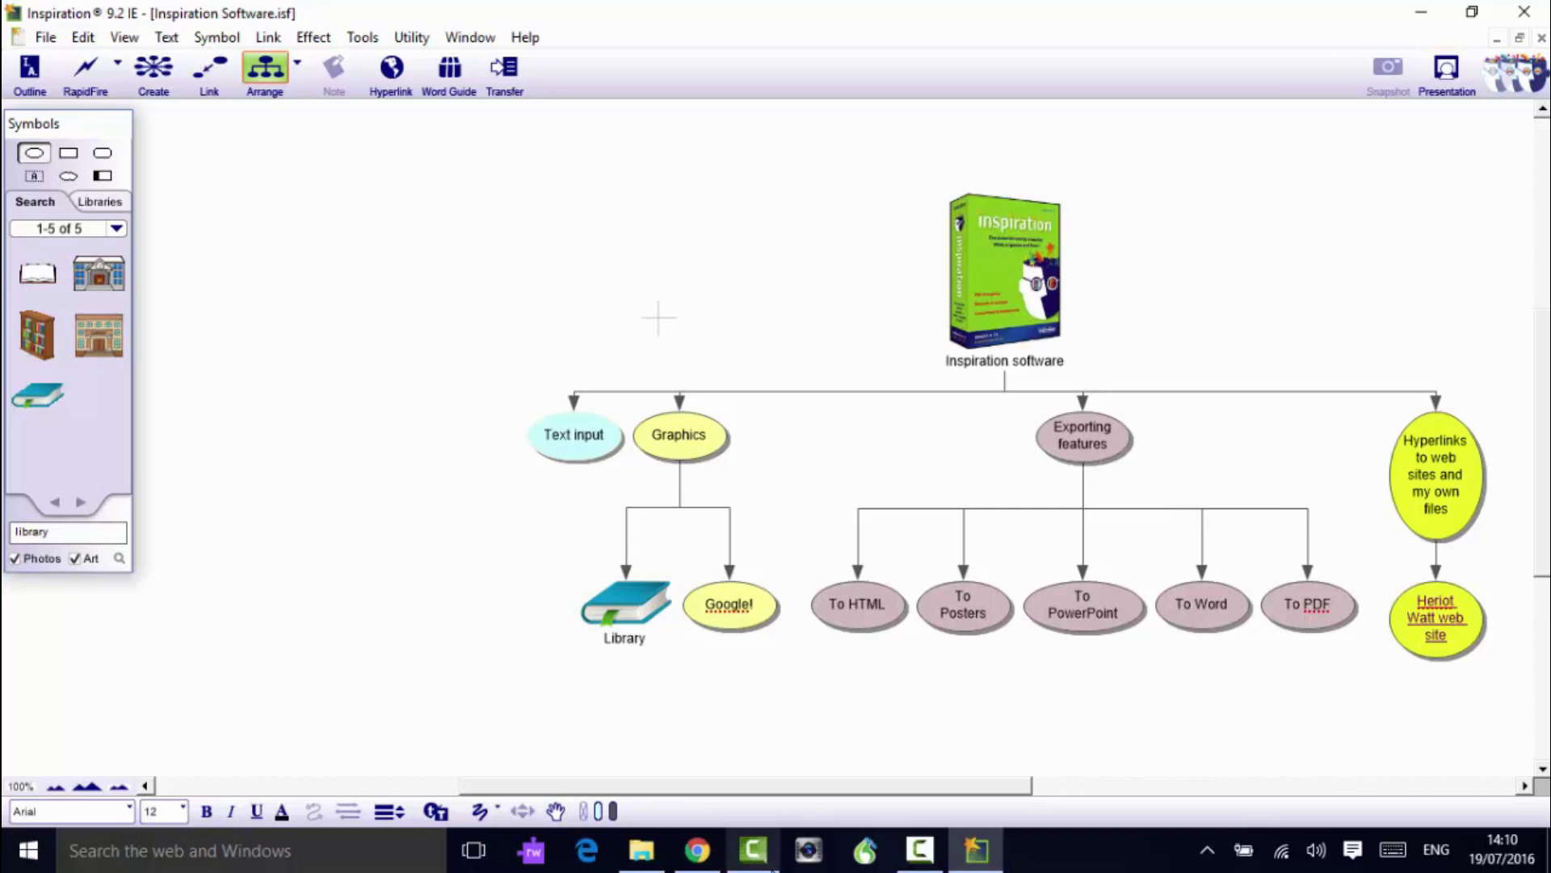
{"action": "left_click_drag", "start_coordinate": [766, 788], "coordinate": [836, 800]}
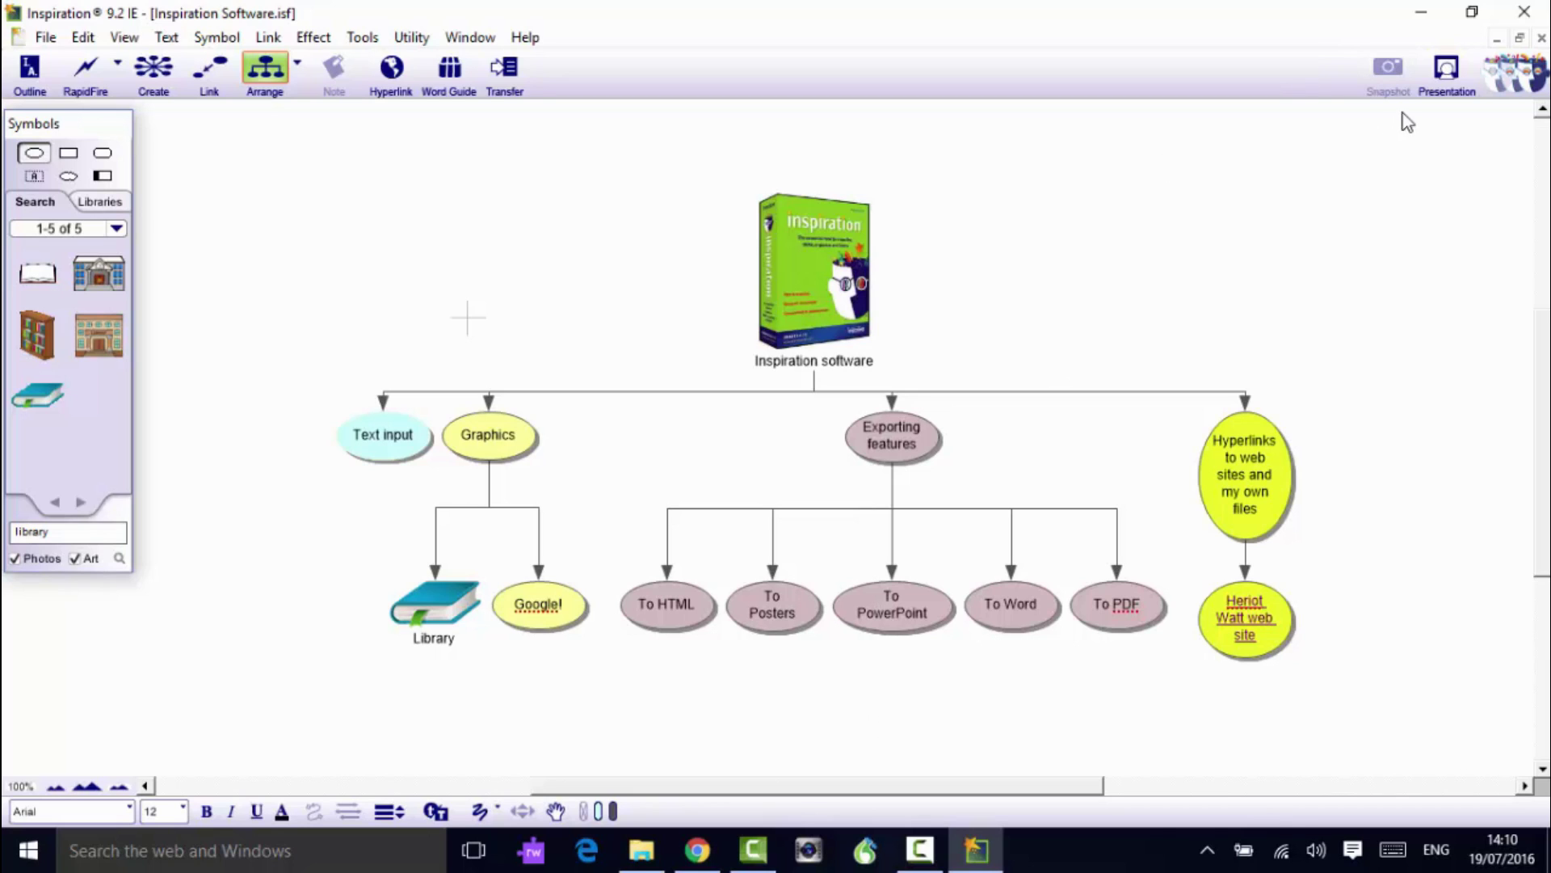
Step: Create a dark-teal themed presentation and place the Graphics branch snapshot on slide 2
{"action": "left_click", "coordinate": [1448, 74]}
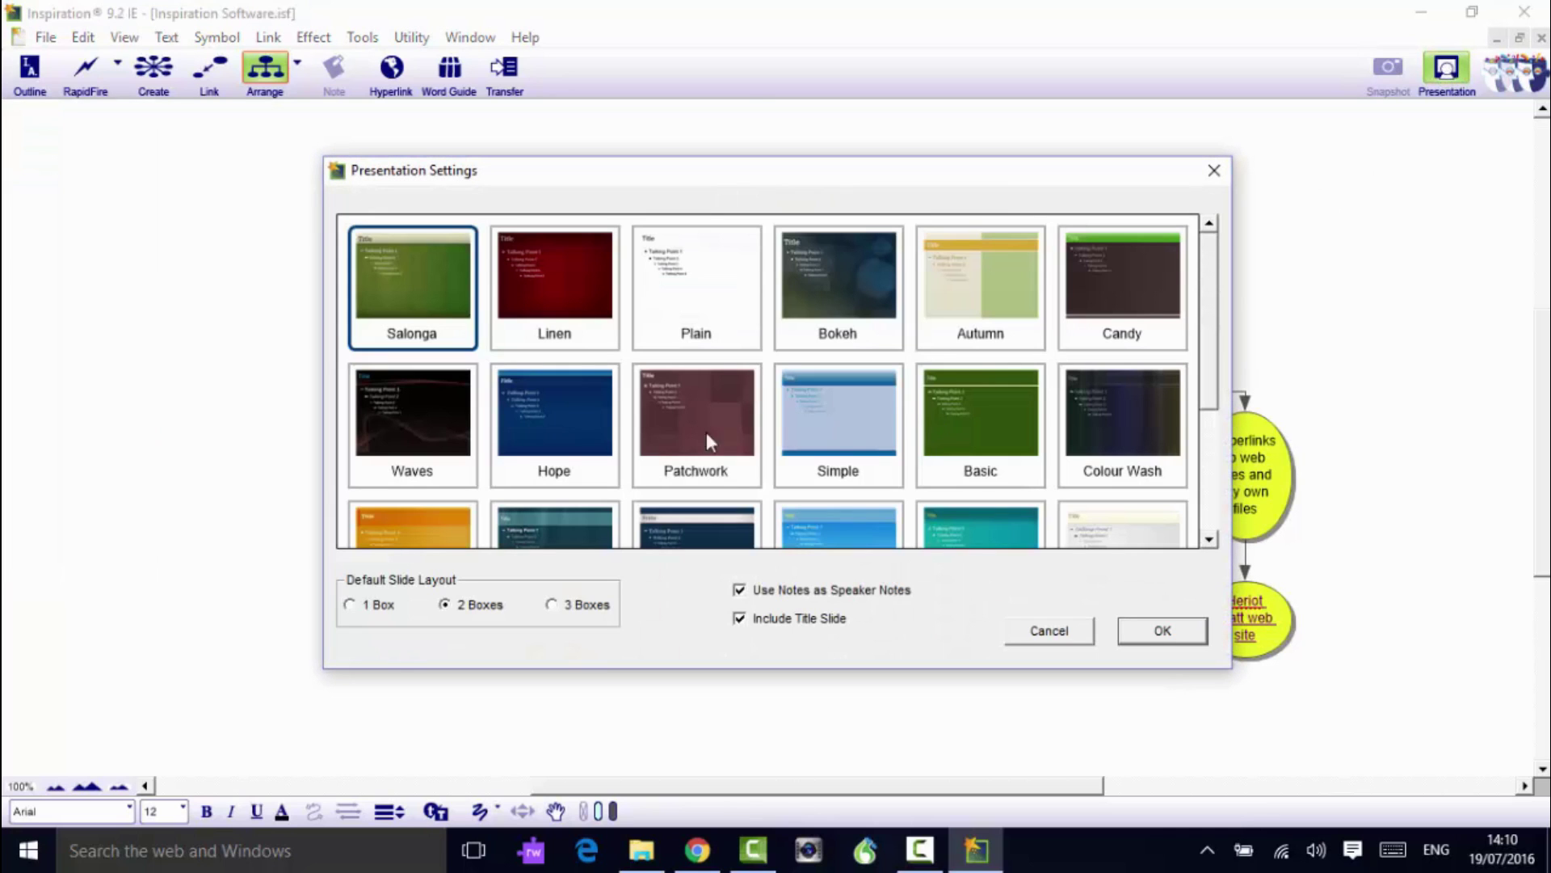
{"action": "left_click", "coordinate": [1179, 630]}
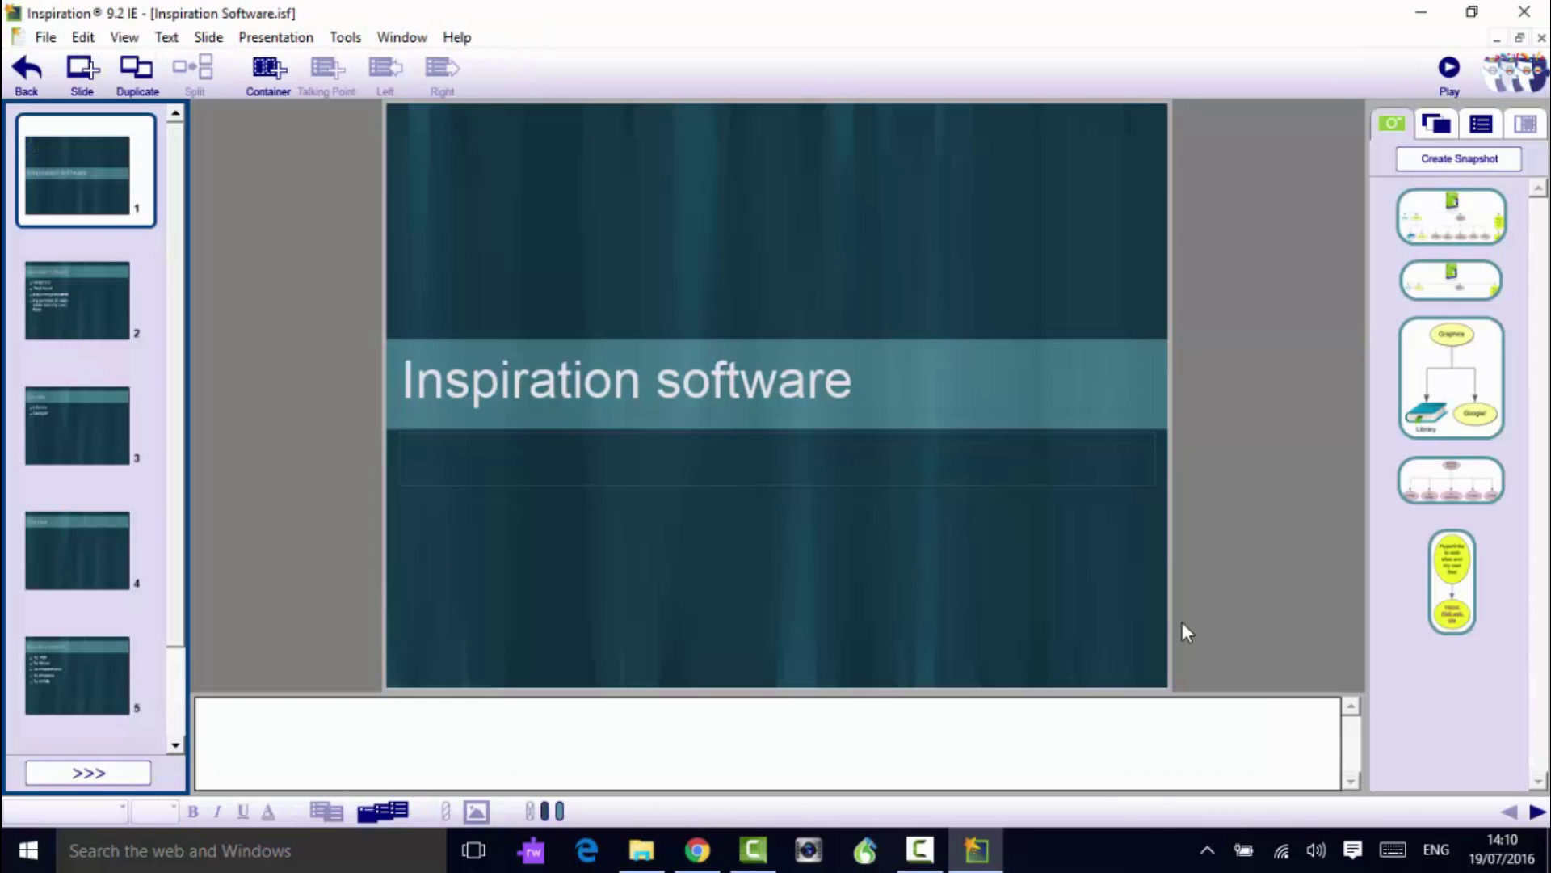
{"action": "left_click", "coordinate": [57, 319]}
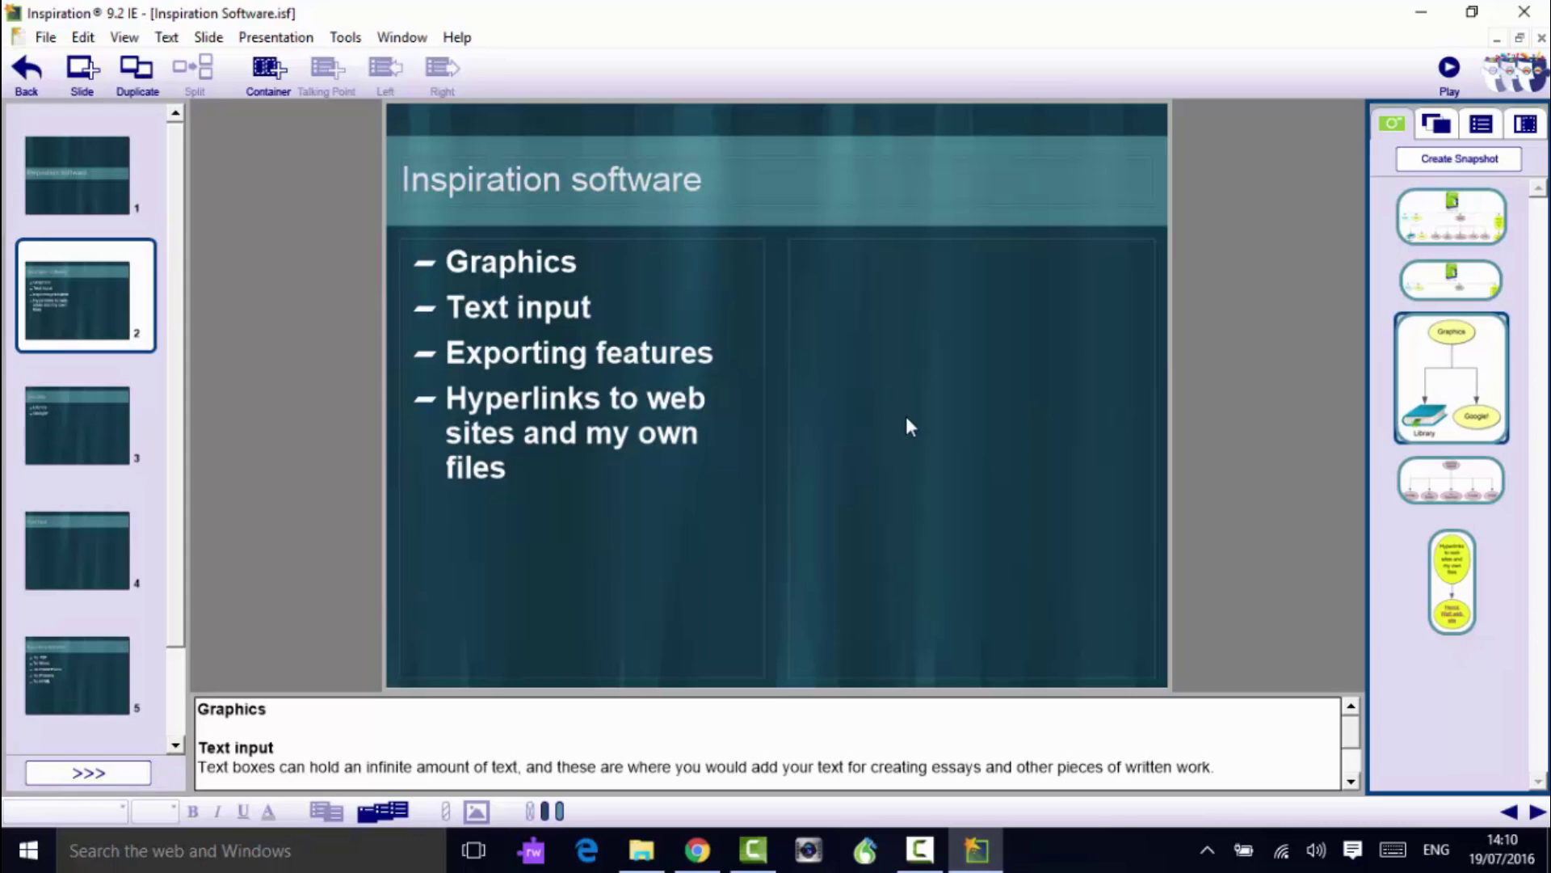
{"action": "left_click_drag", "start_coordinate": [1464, 381], "coordinate": [905, 415]}
Step: Add the hyperlinks branch snapshot to slide 3 and pick the whole-map snapshot for slide 4
{"action": "left_click", "coordinate": [103, 440]}
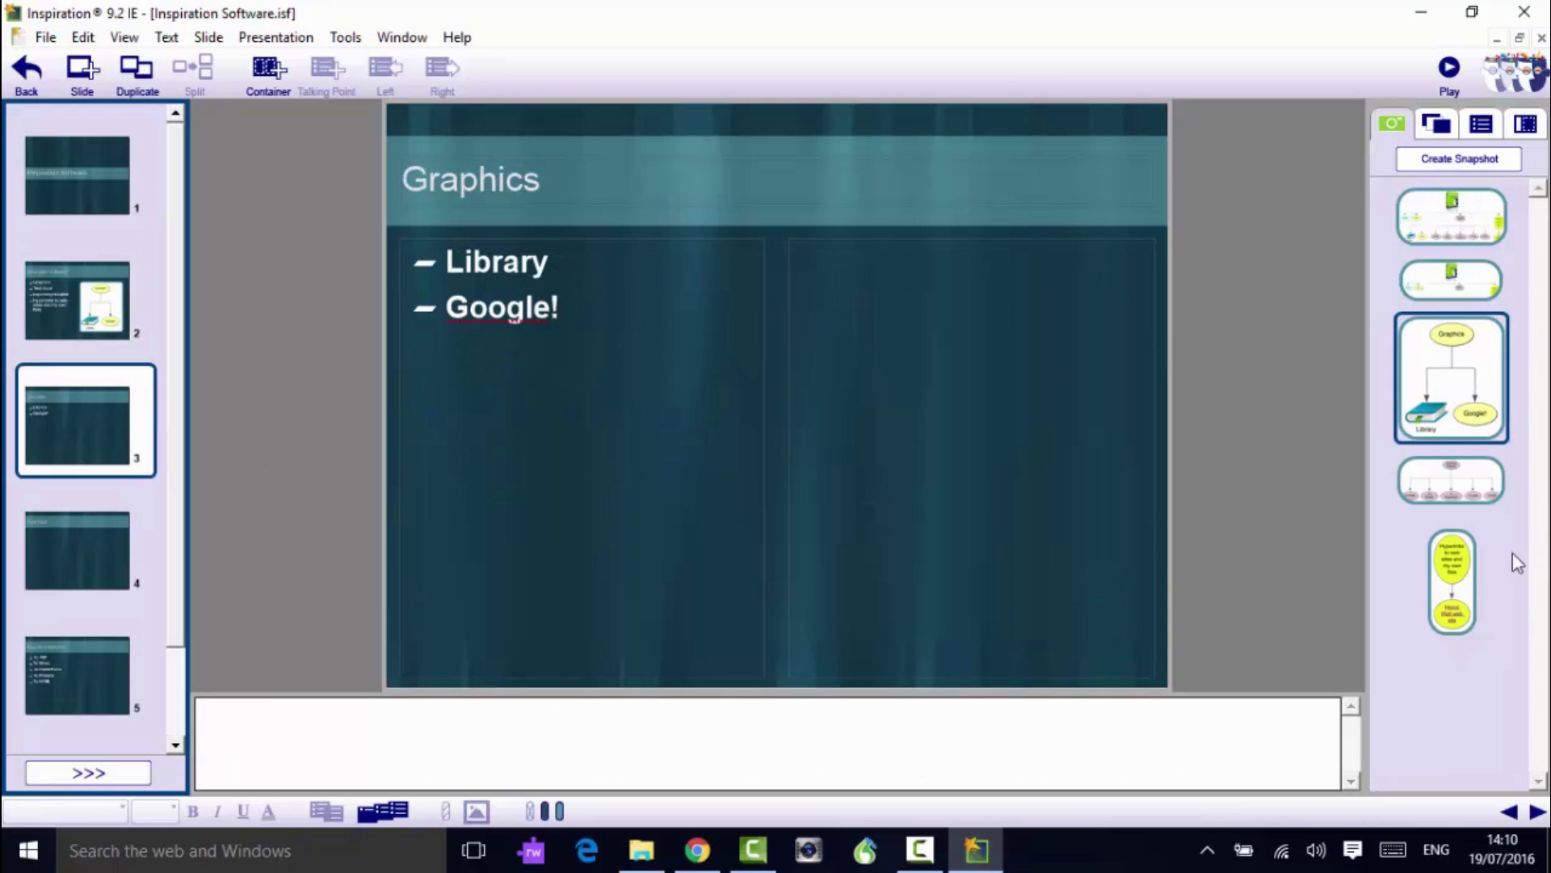
{"action": "left_click_drag", "start_coordinate": [1452, 582], "coordinate": [1045, 482]}
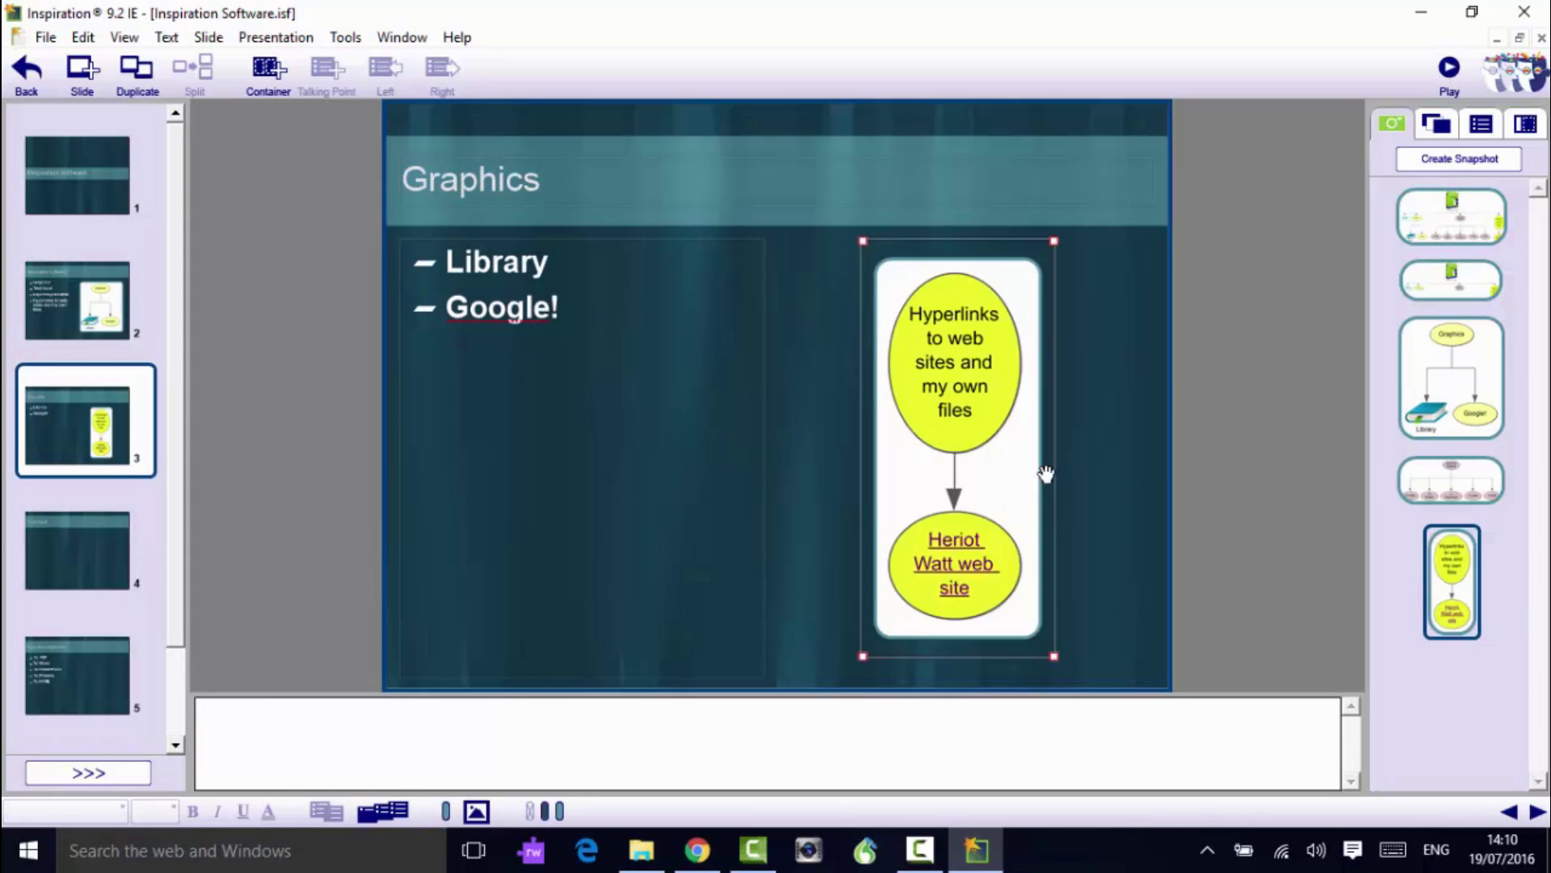
{"action": "left_click", "coordinate": [84, 543]}
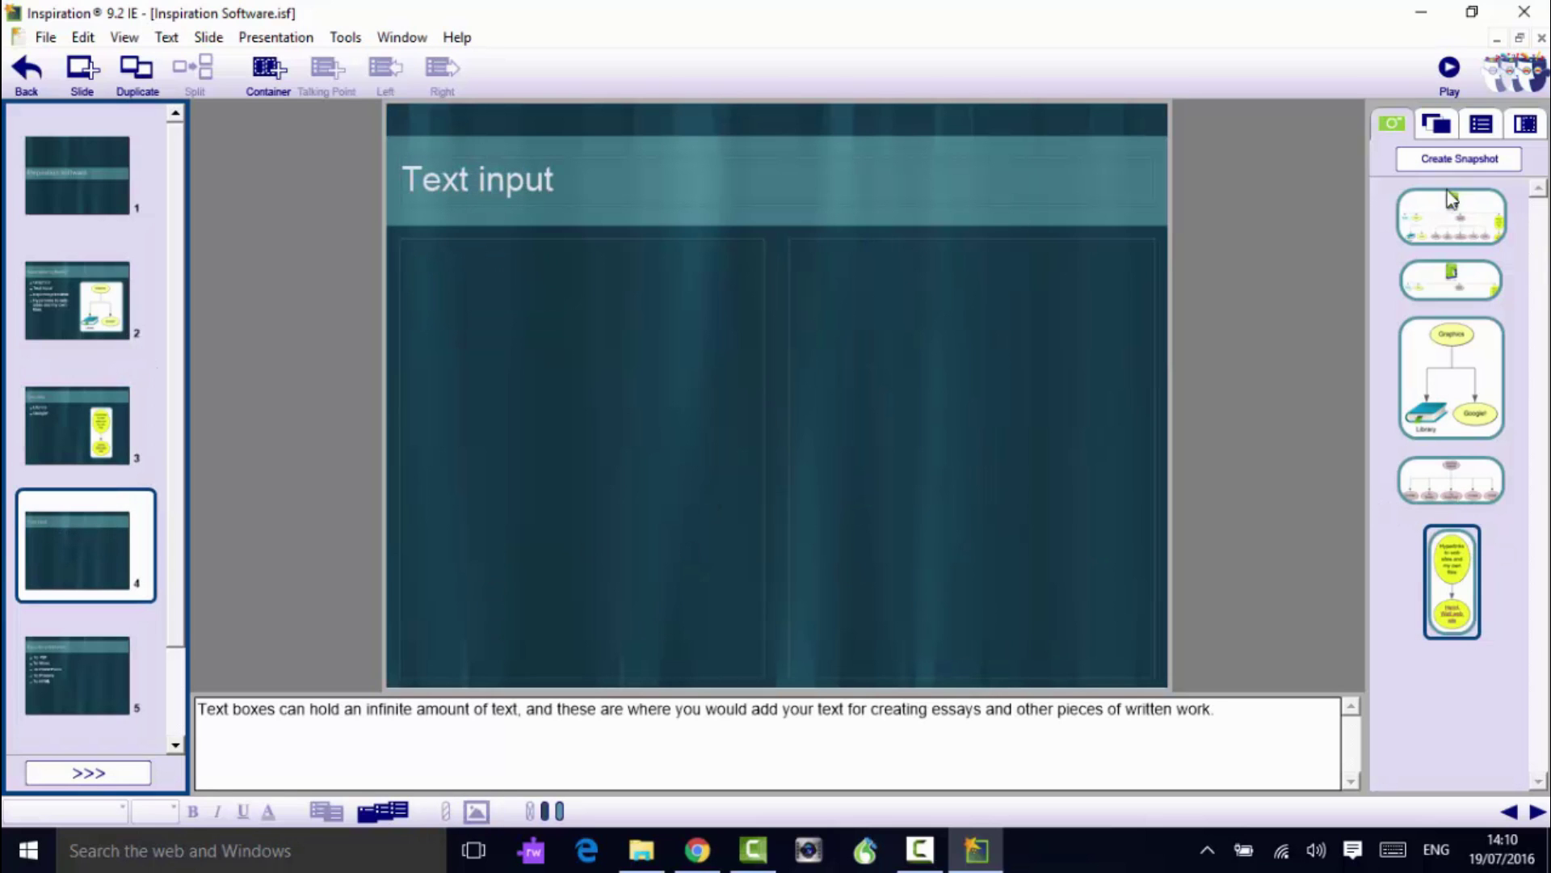
{"action": "left_click", "coordinate": [1452, 211]}
Step: Play the slideshow from the title slide, then close Inspiration without saving
{"action": "left_click", "coordinate": [76, 217]}
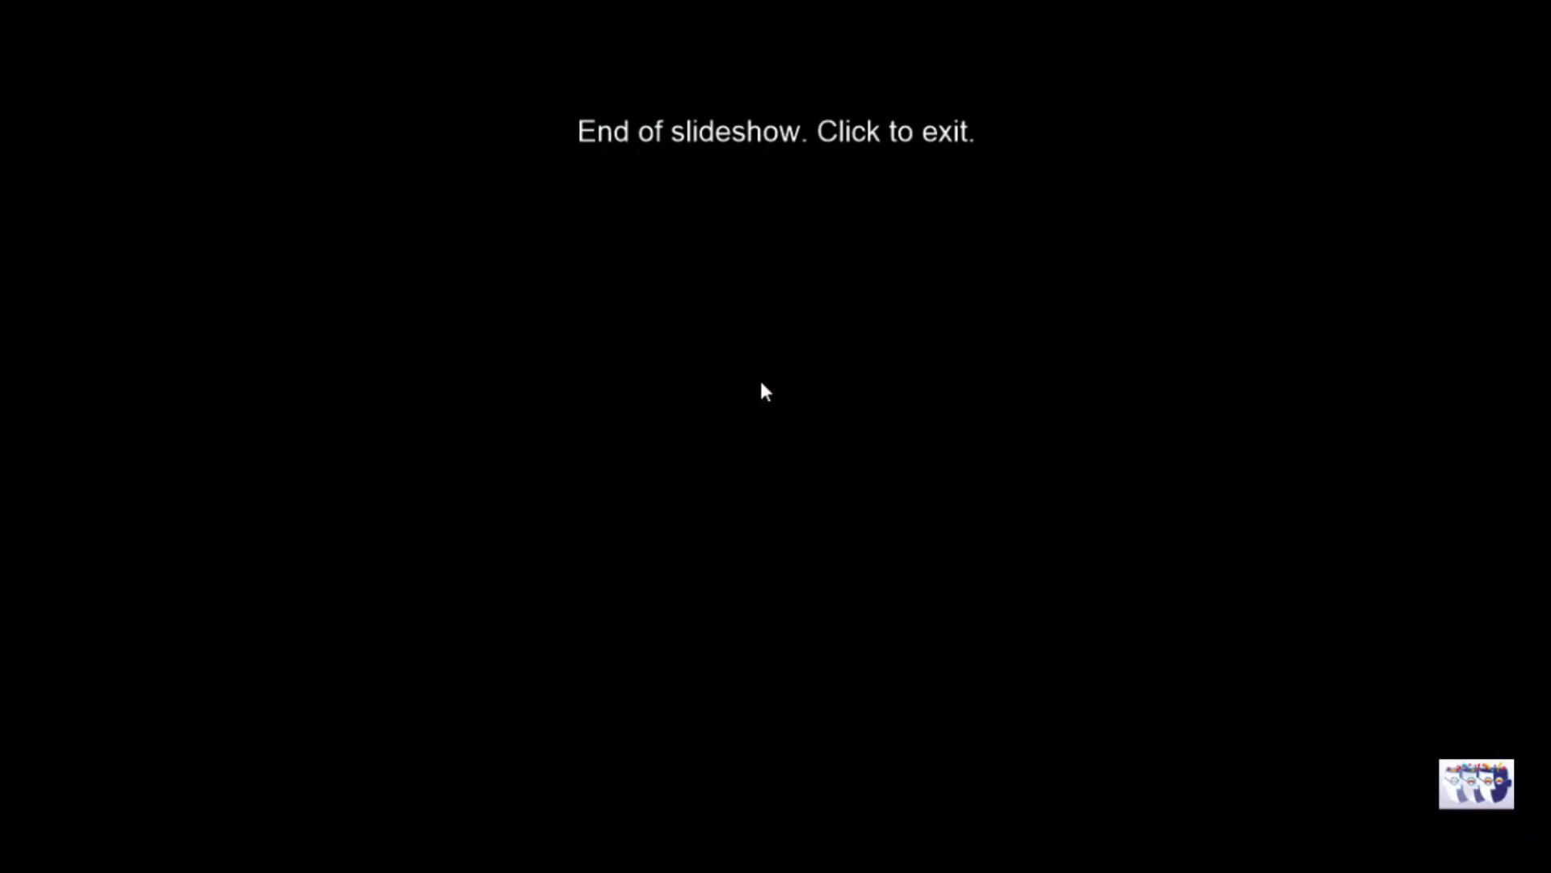
{"action": "left_click", "coordinate": [761, 385]}
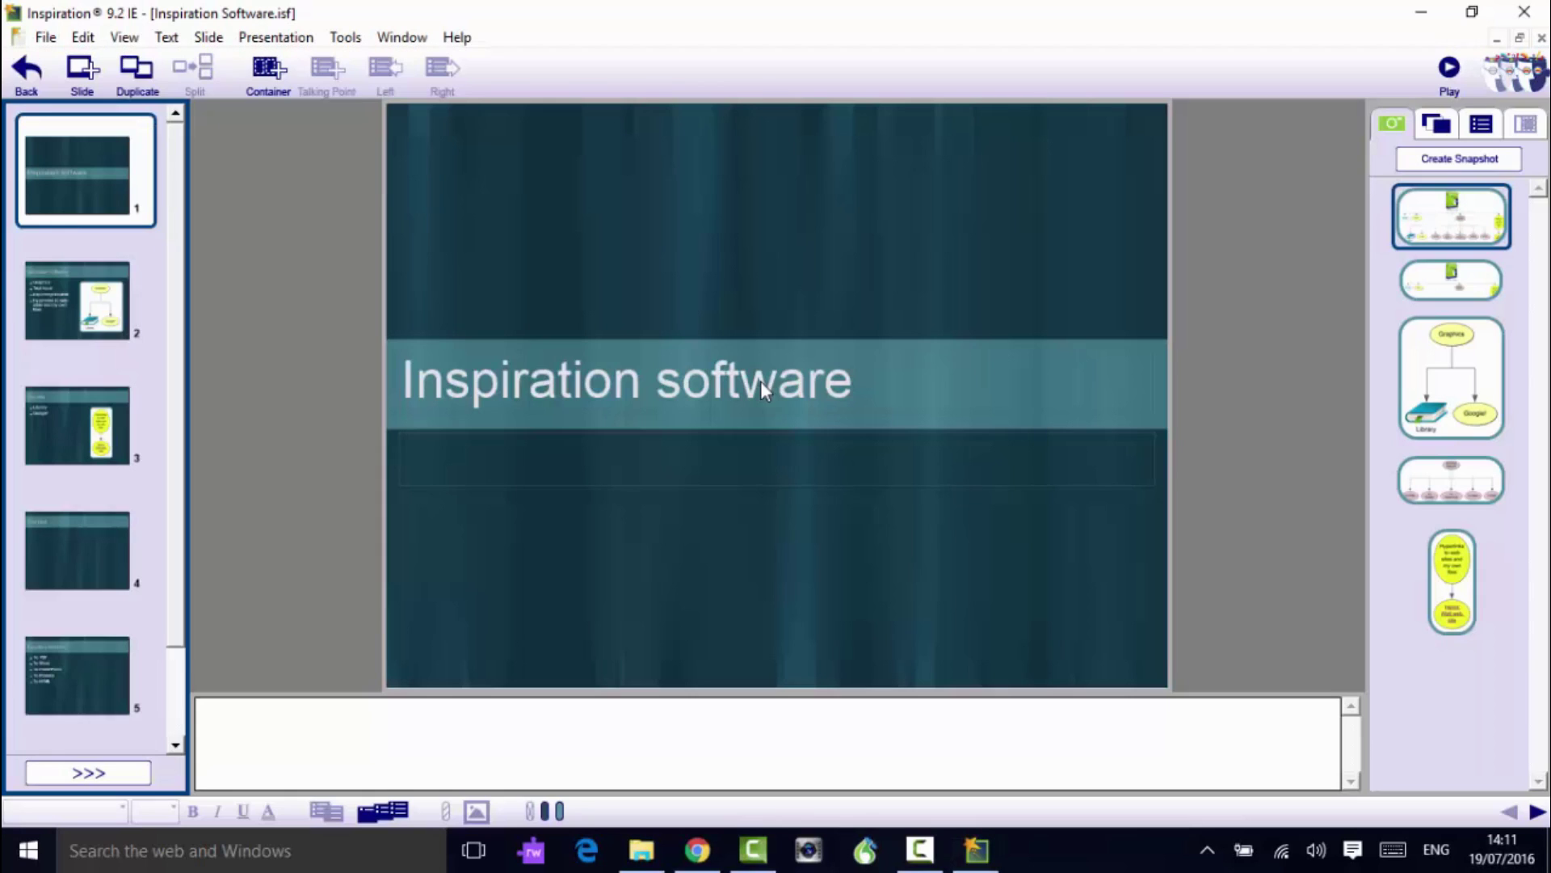
{"action": "left_click", "coordinate": [45, 38]}
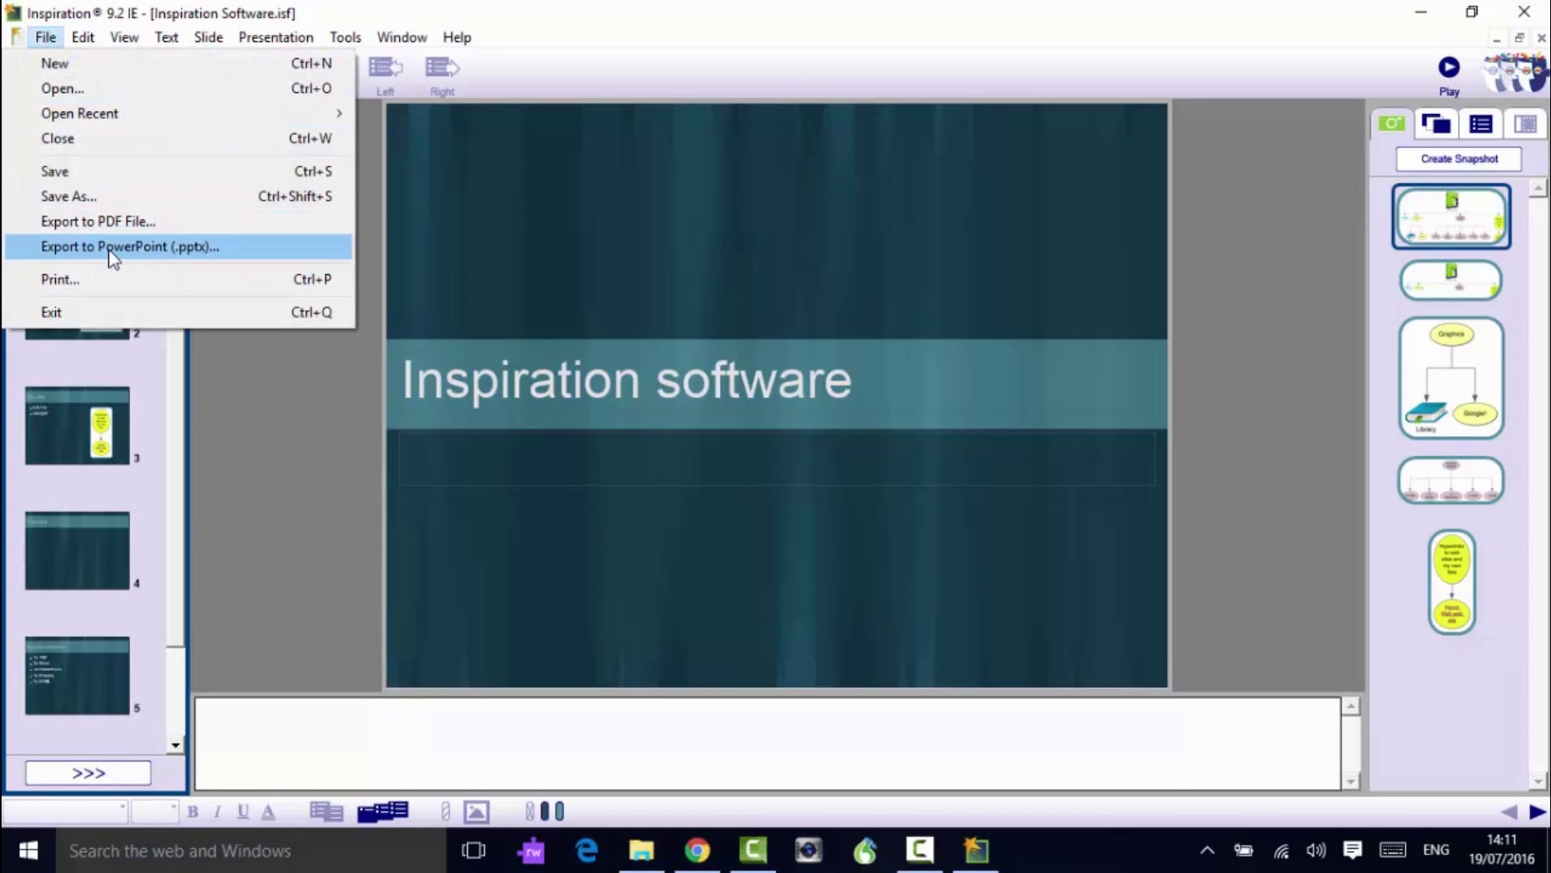
{"action": "left_click", "coordinate": [454, 242]}
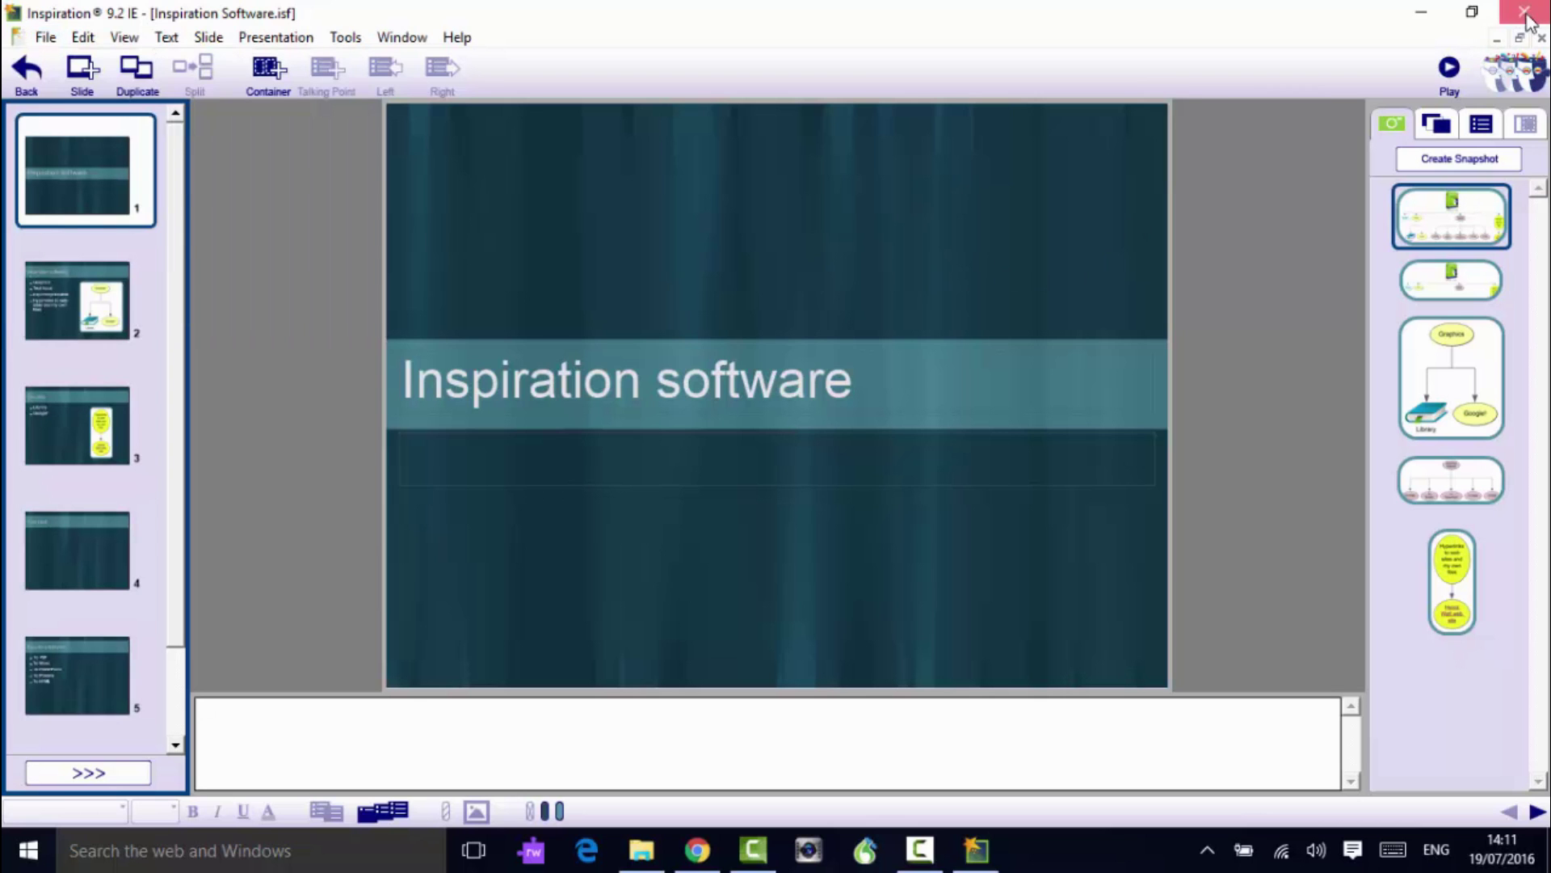
{"action": "left_click", "coordinate": [1525, 13]}
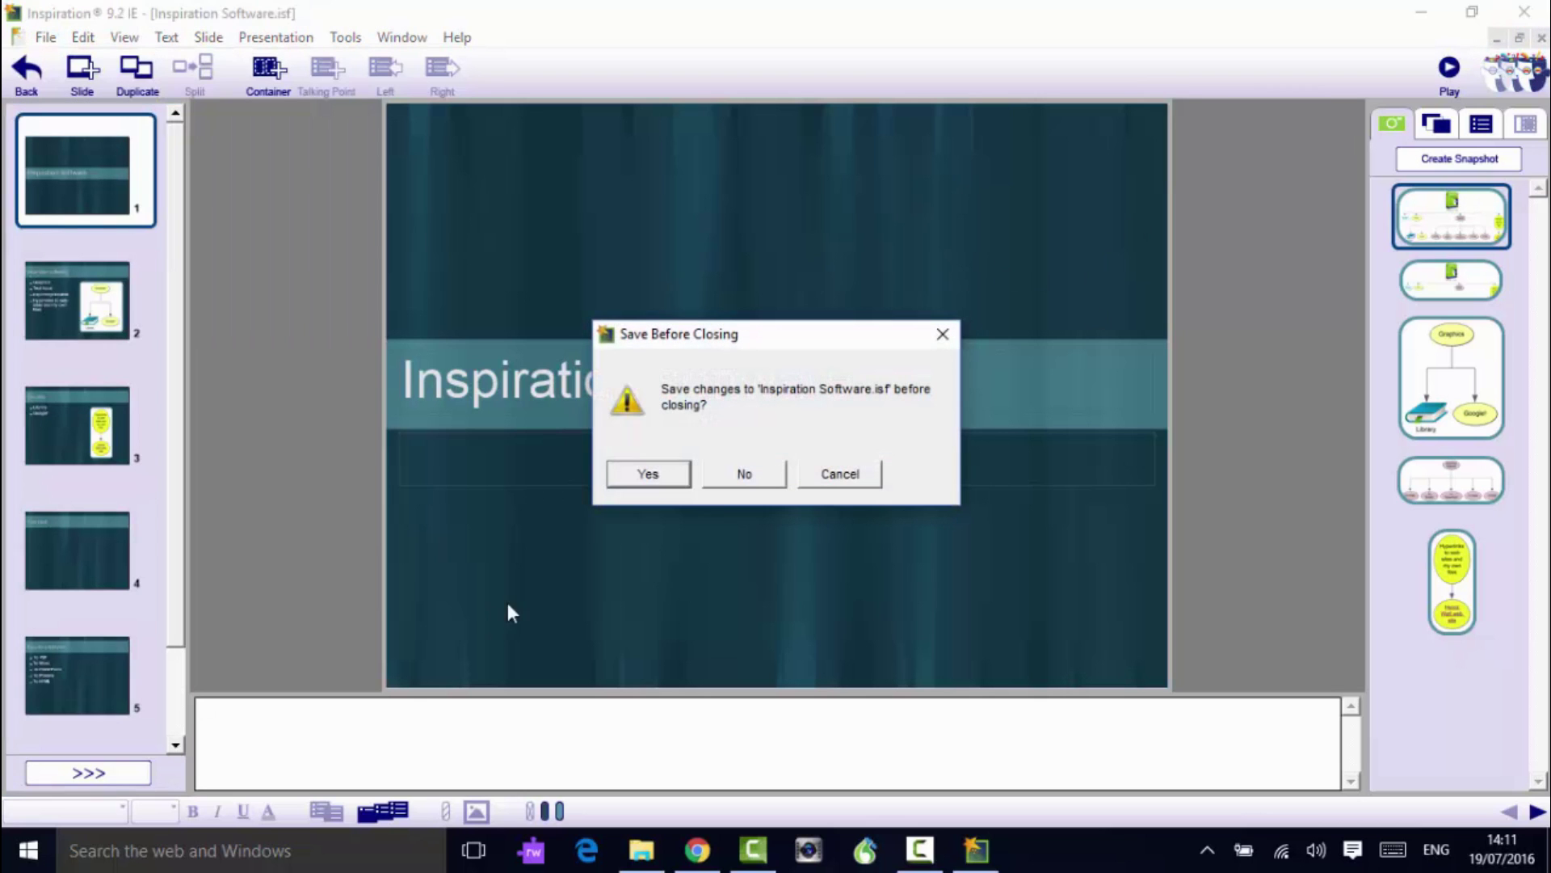
{"action": "left_click", "coordinate": [740, 474]}
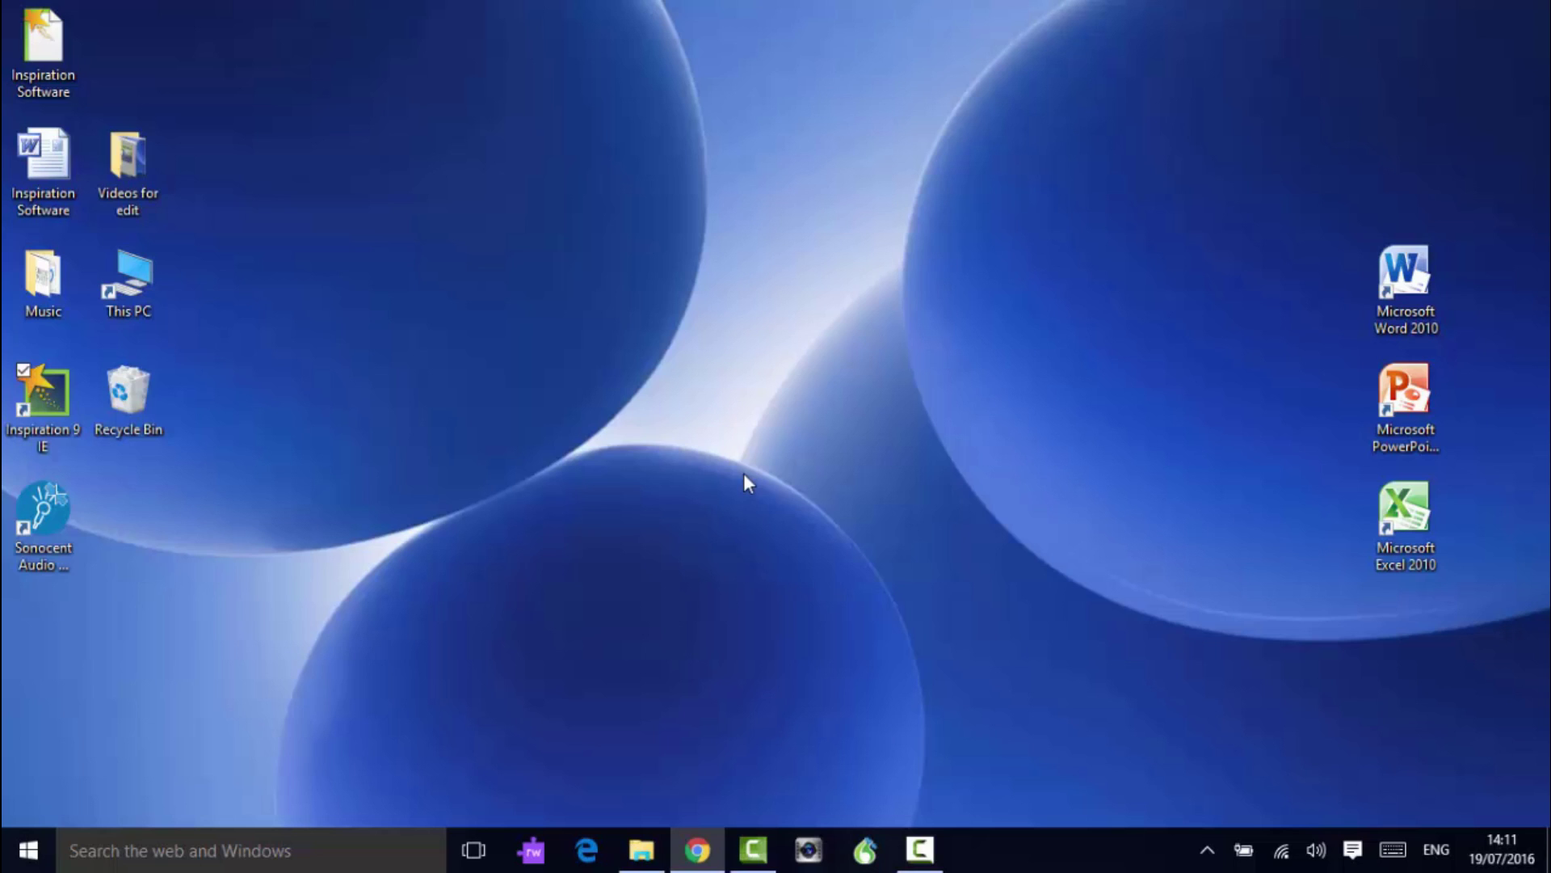